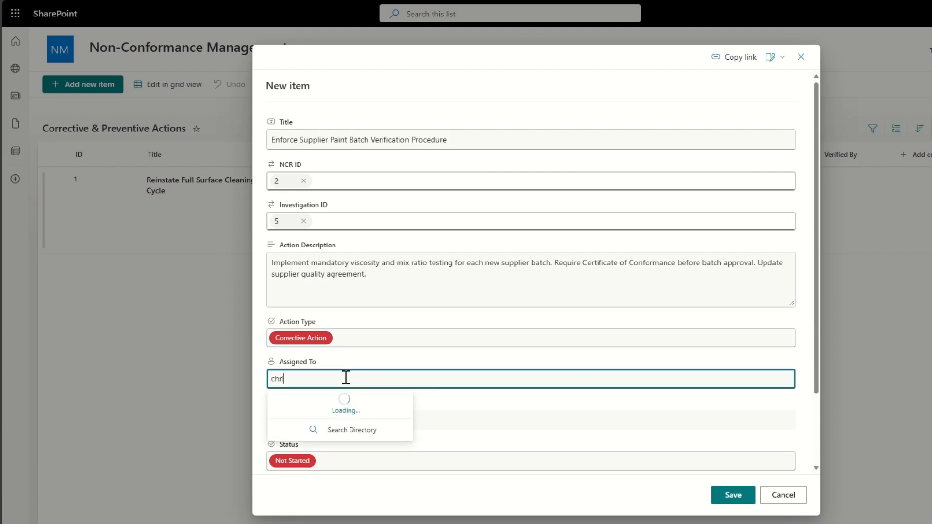
# - Fill in the assignee, set the corrective action's target date to 10/23/2025 and status to In Progress, and save the item
pyautogui.click(469, 333)
pyautogui.click(344, 439)
pyautogui.click(531, 373)
pyautogui.click(381, 424)
pyautogui.click(733, 495)
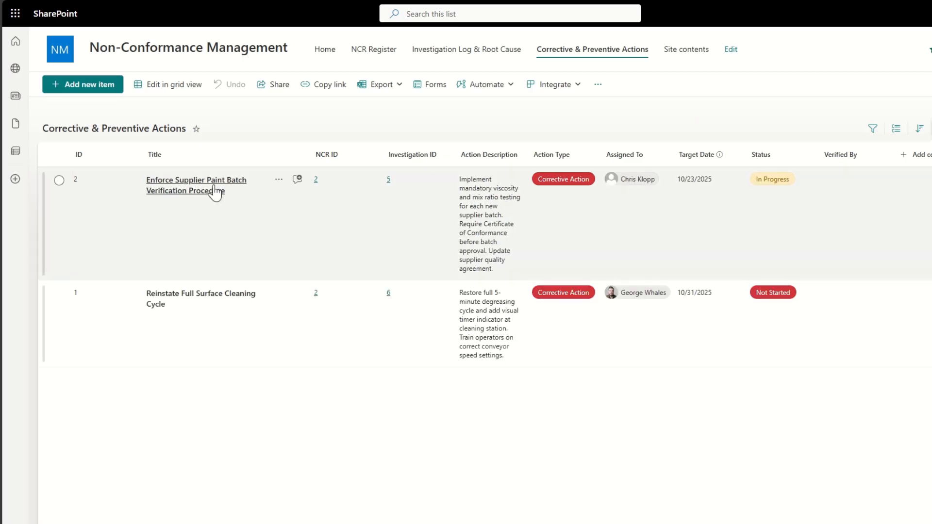
pyautogui.click(83, 85)
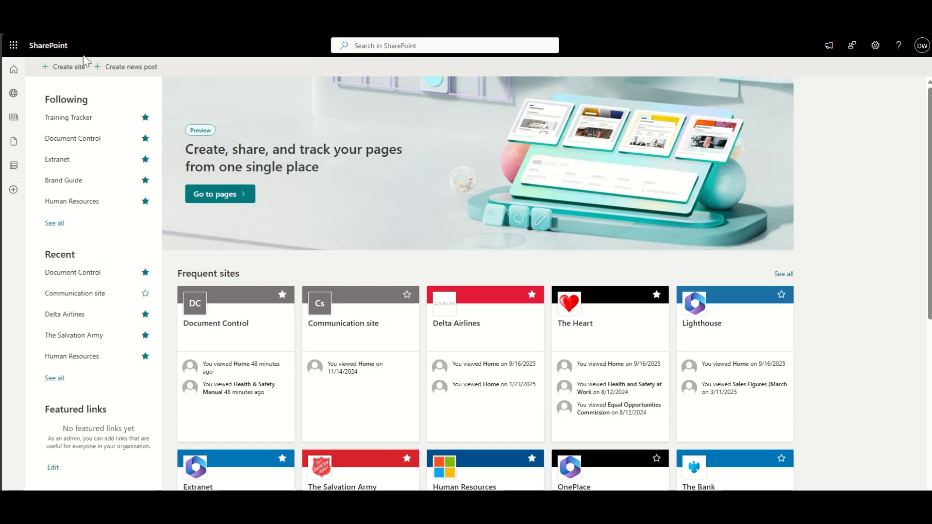
# - Start a new communication site based on the Microsoft Standard communication template
pyautogui.click(71, 66)
pyautogui.click(588, 272)
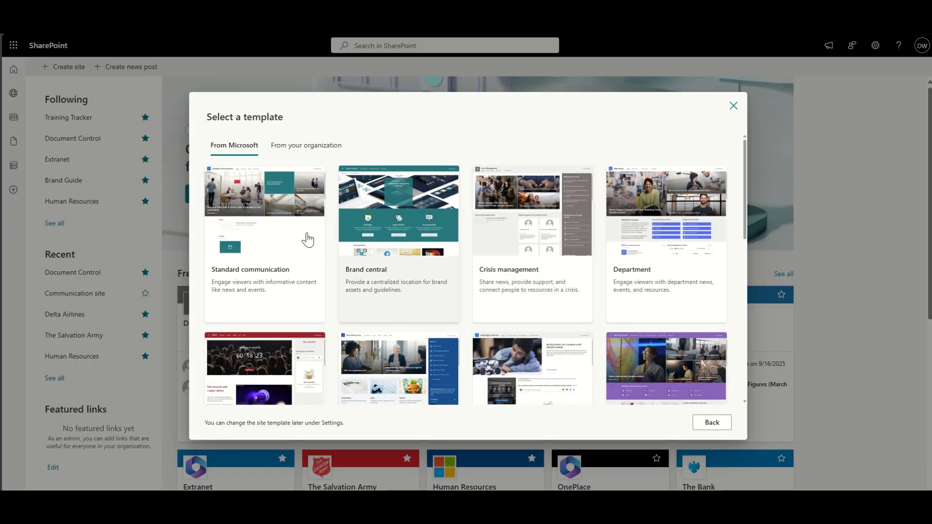
pyautogui.click(295, 234)
pyautogui.click(689, 421)
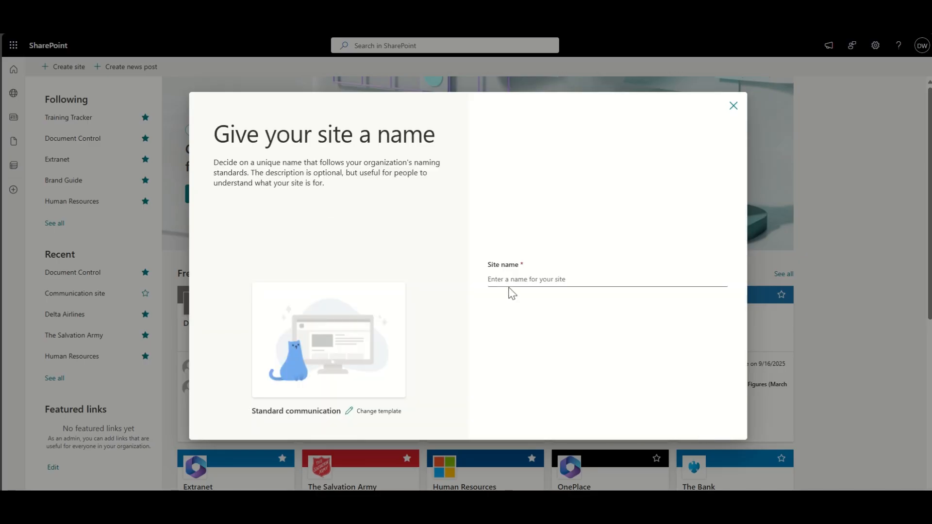
# - Name the site Non-Conformance Management, create it, and dismiss the suggested next steps
pyautogui.write('Non-Conformance Management')
pyautogui.doubleClick(572, 222)
pyautogui.click(577, 275)
pyautogui.click(714, 426)
pyautogui.click(715, 427)
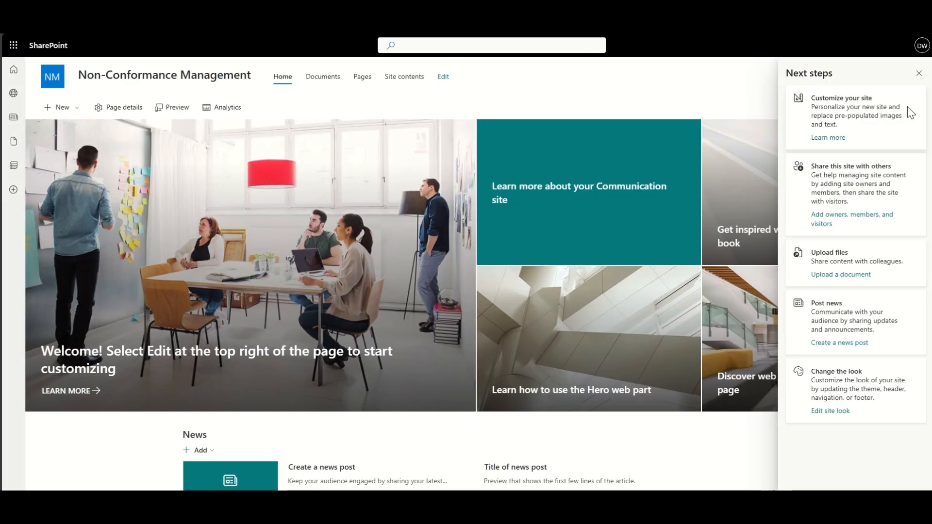
pyautogui.click(919, 73)
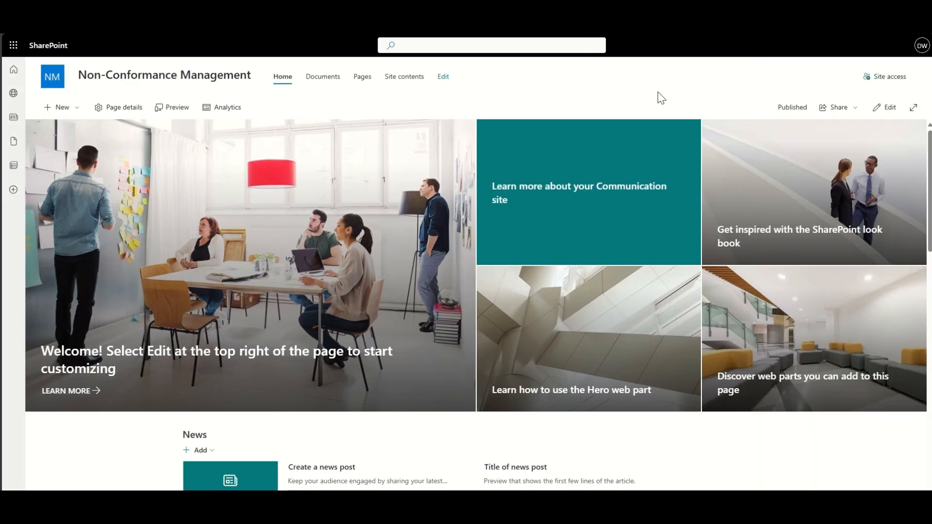
# - Create a blank list named NCR Register, shown in the site navigation, and decline the site design templates
pyautogui.click(404, 78)
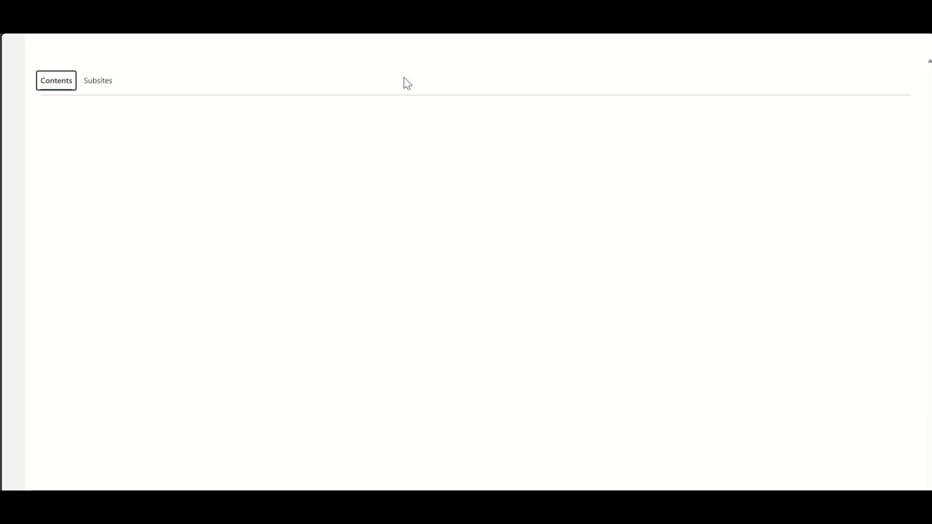
pyautogui.click(66, 107)
pyautogui.click(47, 127)
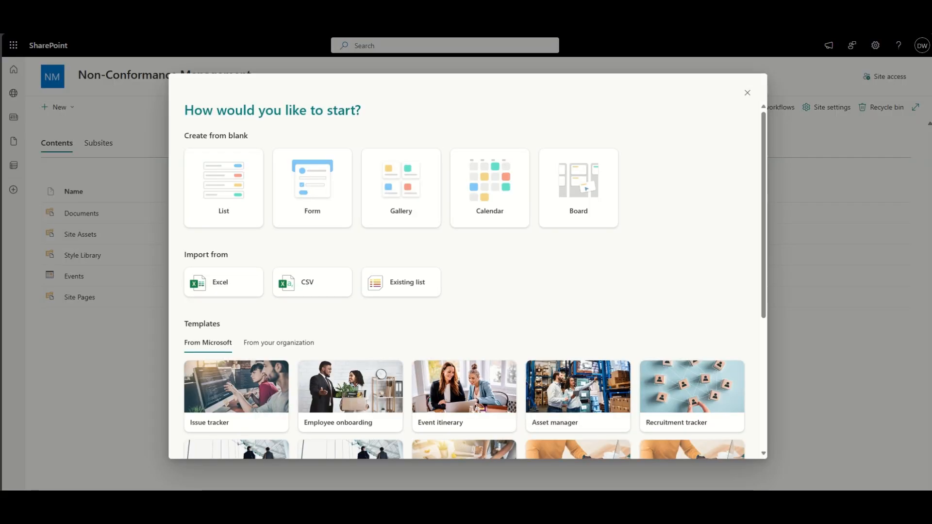
pyautogui.click(216, 188)
pyautogui.write('NCR Register')
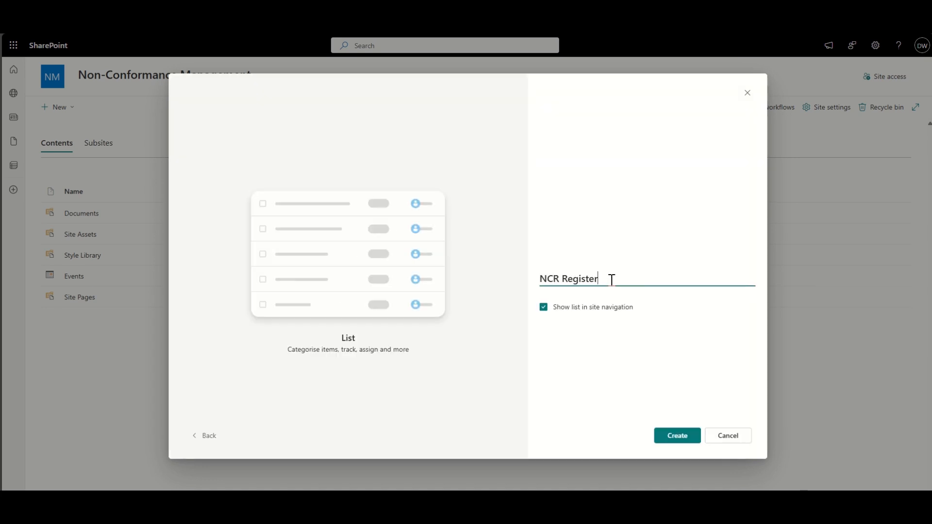
pyautogui.click(687, 437)
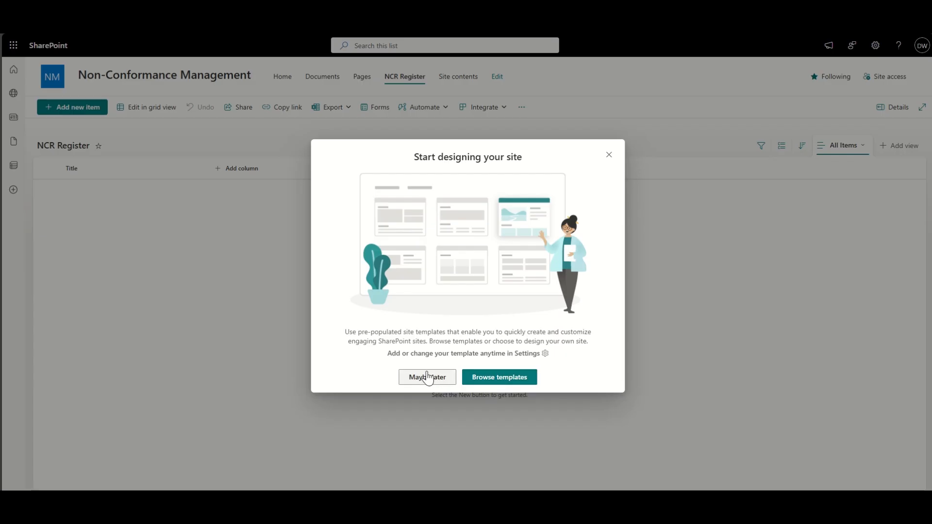
pyautogui.click(428, 379)
# - Create a blank list named Investigation Log & Root Cause from the site contents
pyautogui.click(471, 79)
pyautogui.click(59, 110)
pyautogui.click(61, 124)
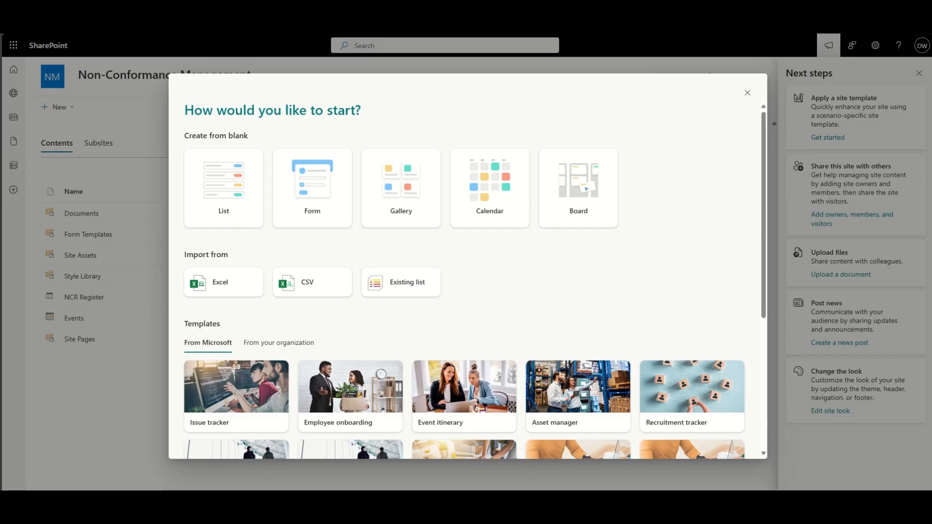
pyautogui.click(223, 188)
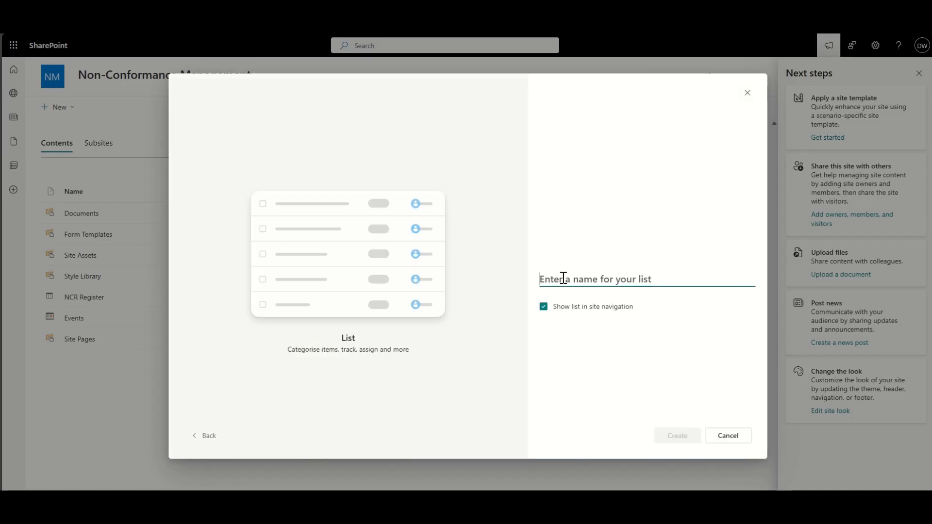
pyautogui.write('Investigation & Roor')
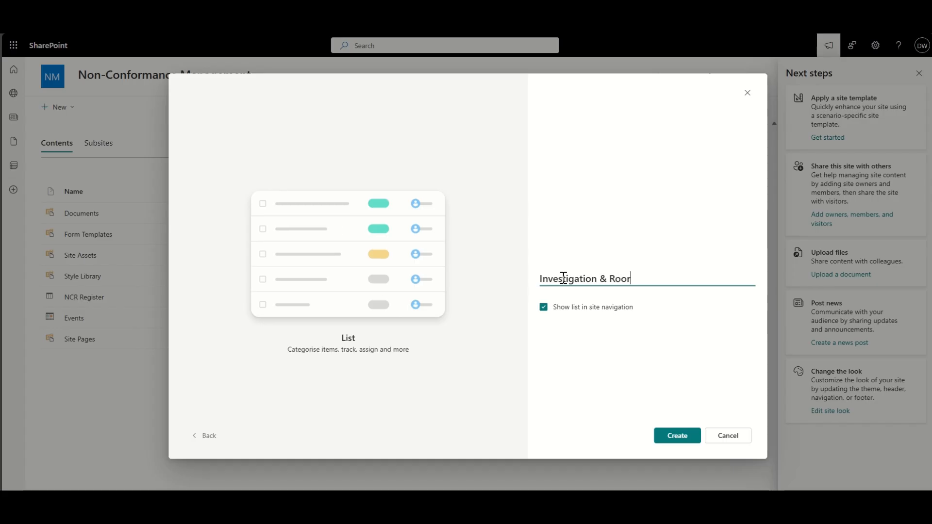
pyautogui.press('BackSpace')
pyautogui.write('t Cause')
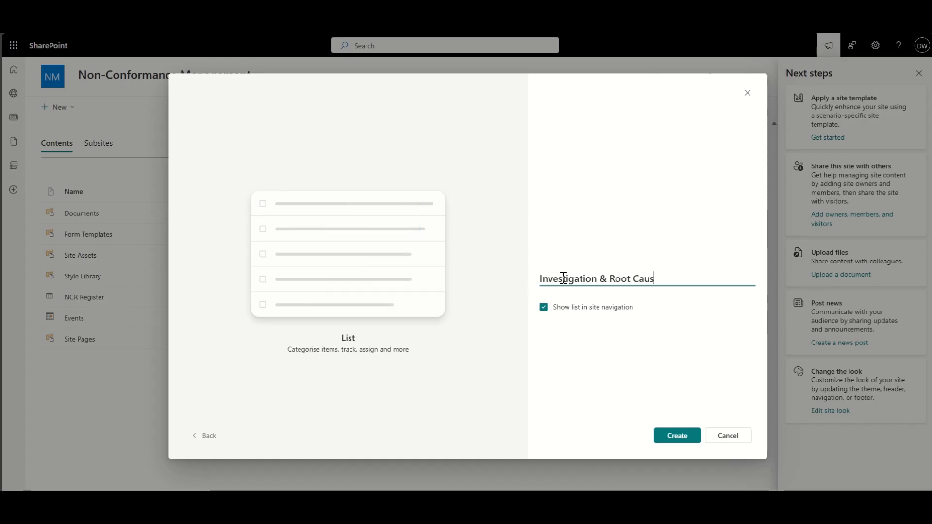
pyautogui.click(599, 281)
pyautogui.write('Log')
pyautogui.click(674, 438)
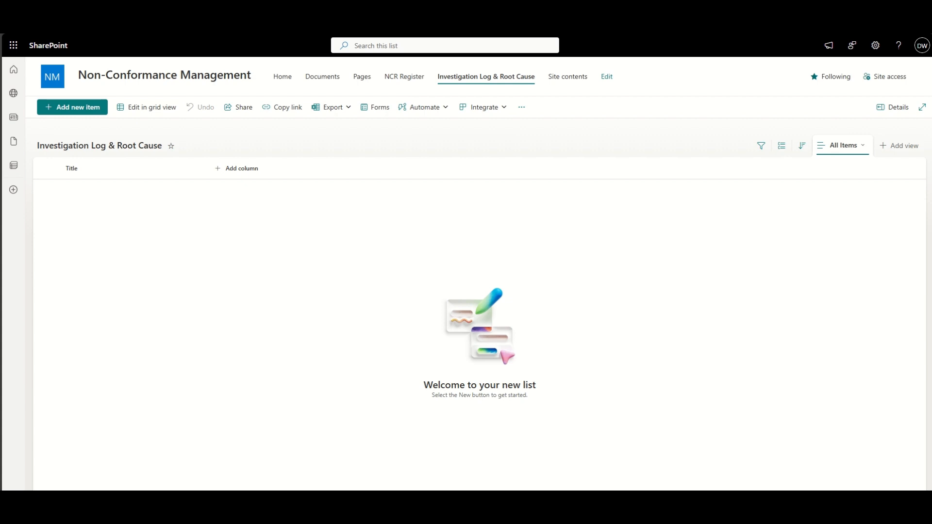
# - Create a blank list named Corrective & Preventive Actions from the site contents
pyautogui.click(569, 77)
pyautogui.click(72, 107)
pyautogui.click(76, 128)
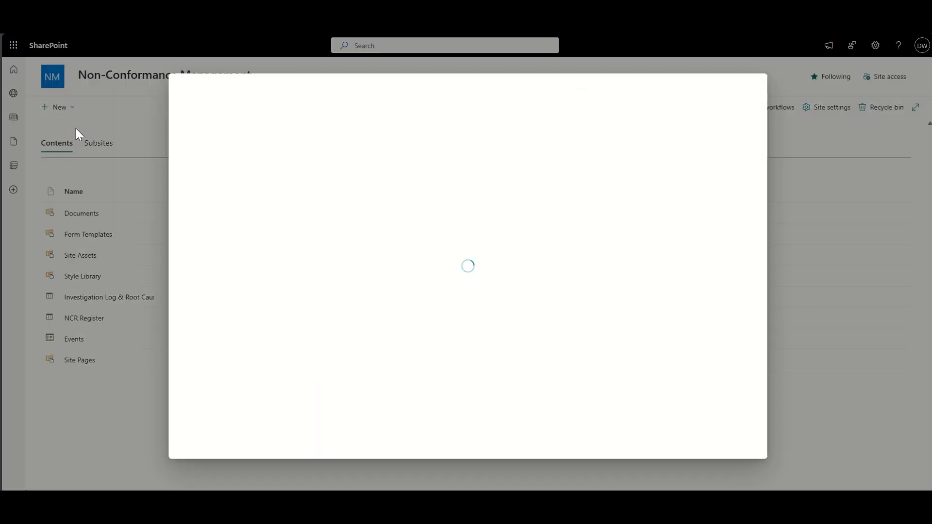
pyautogui.click(239, 185)
pyautogui.write('Corrective & Preventive Actions')
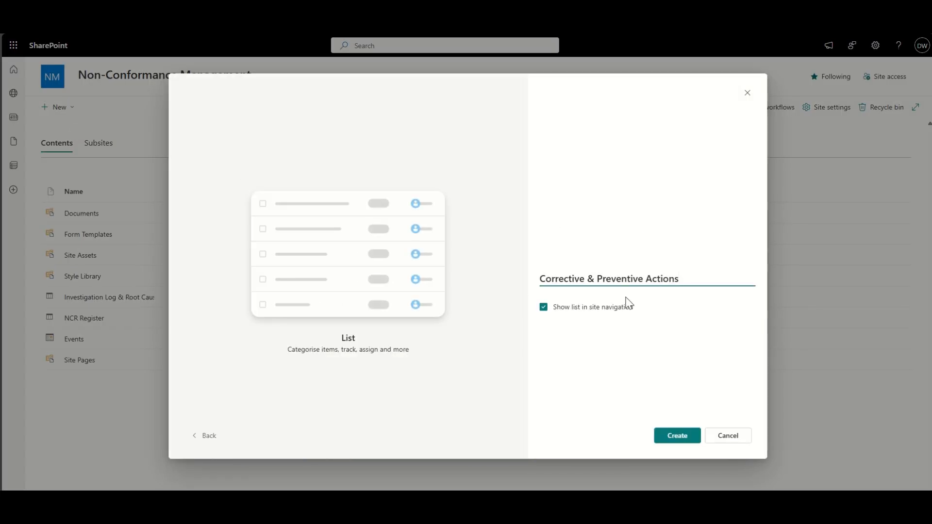
pyautogui.click(684, 434)
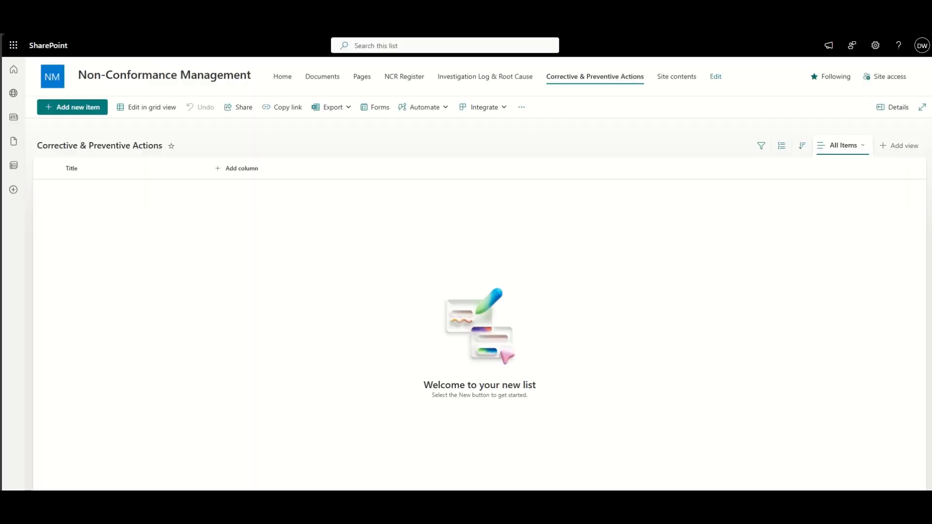
# - Remove the Documents and Pages links from the site navigation and save the change
pyautogui.click(715, 76)
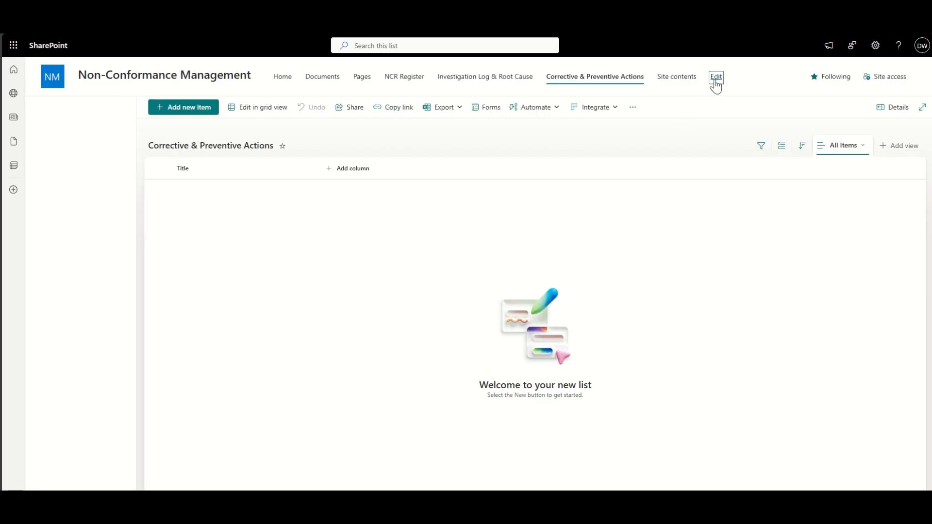
pyautogui.click(127, 132)
pyautogui.click(141, 221)
pyautogui.click(126, 134)
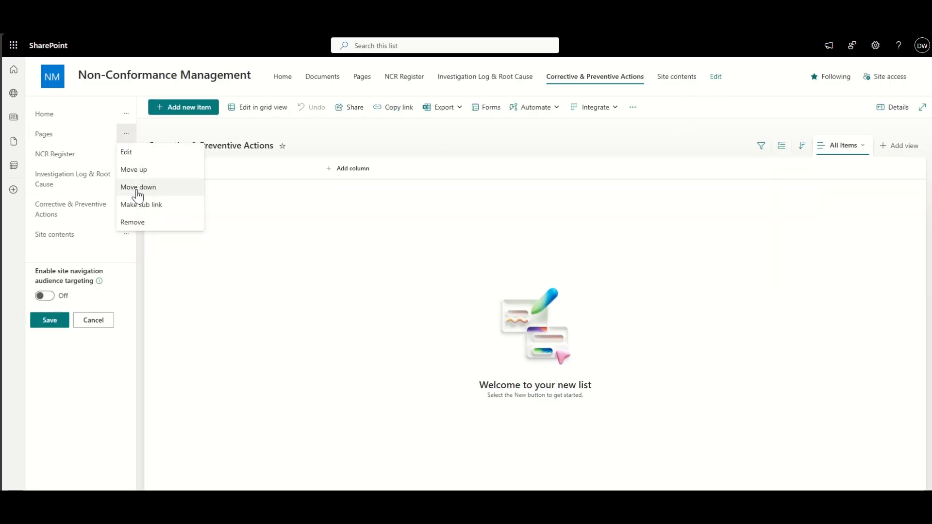
pyautogui.click(141, 220)
pyautogui.moveTo(83, 148)
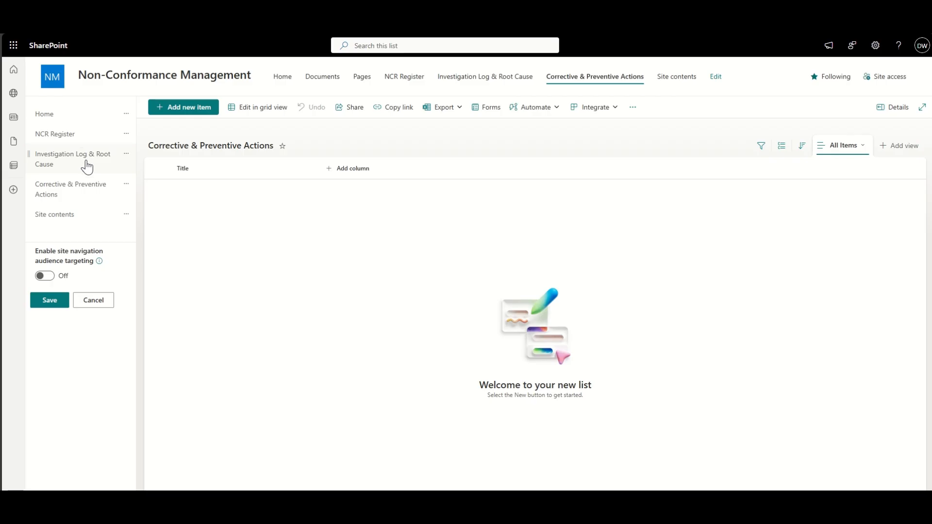
pyautogui.click(51, 301)
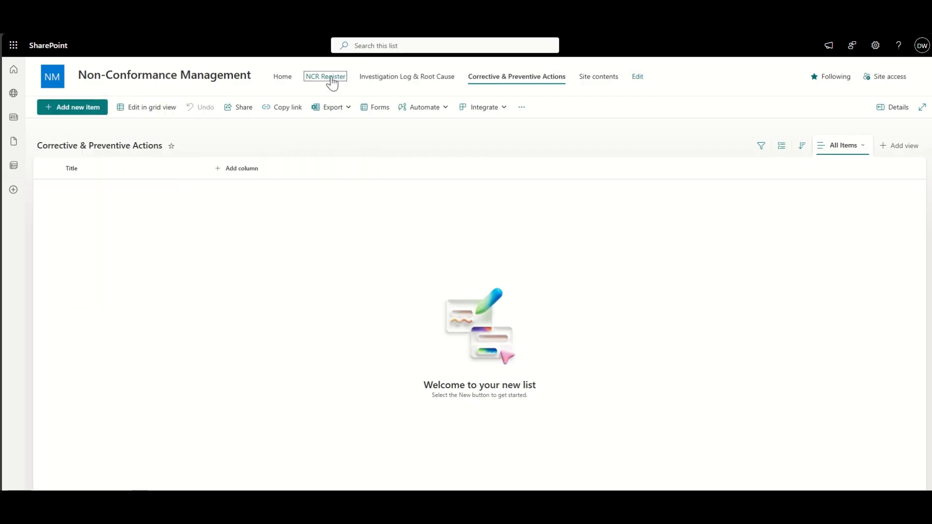
# - Show the ID column in position 1 of the NCR Register's All Items view and save the view
pyautogui.click(334, 81)
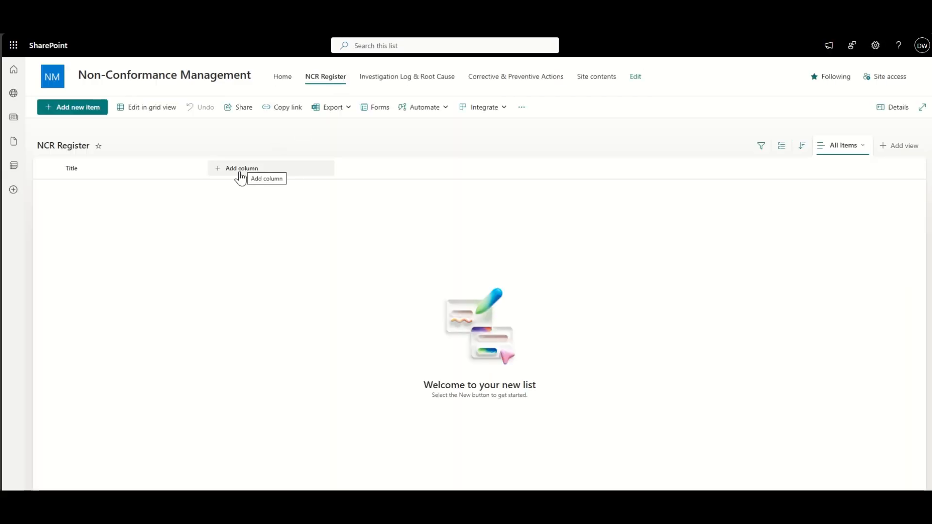
pyautogui.click(844, 146)
pyautogui.click(880, 253)
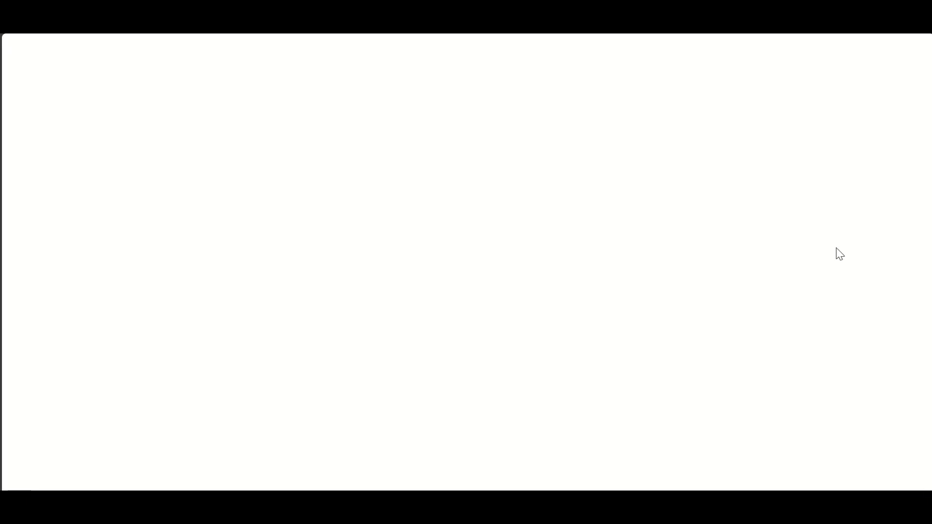
pyautogui.click(556, 399)
pyautogui.click(834, 398)
pyautogui.click(830, 152)
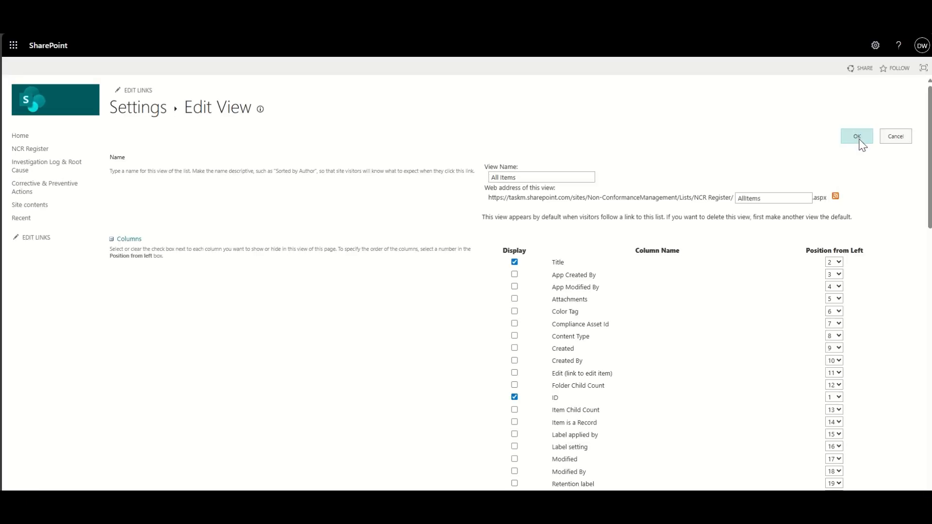
pyautogui.click(857, 137)
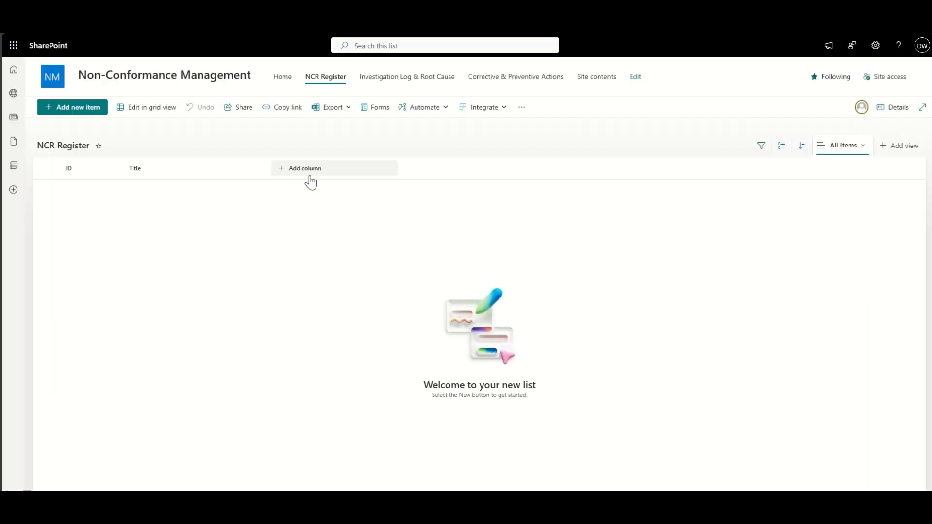
# - Add the Created and Created By columns to the NCR Register's All Items view and save it
pyautogui.click(851, 146)
pyautogui.click(874, 249)
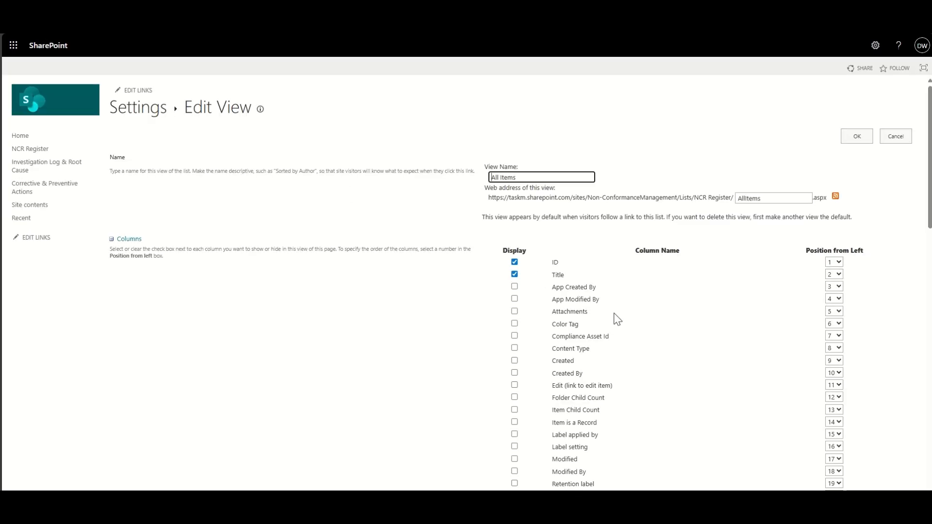
pyautogui.click(576, 374)
pyautogui.click(573, 361)
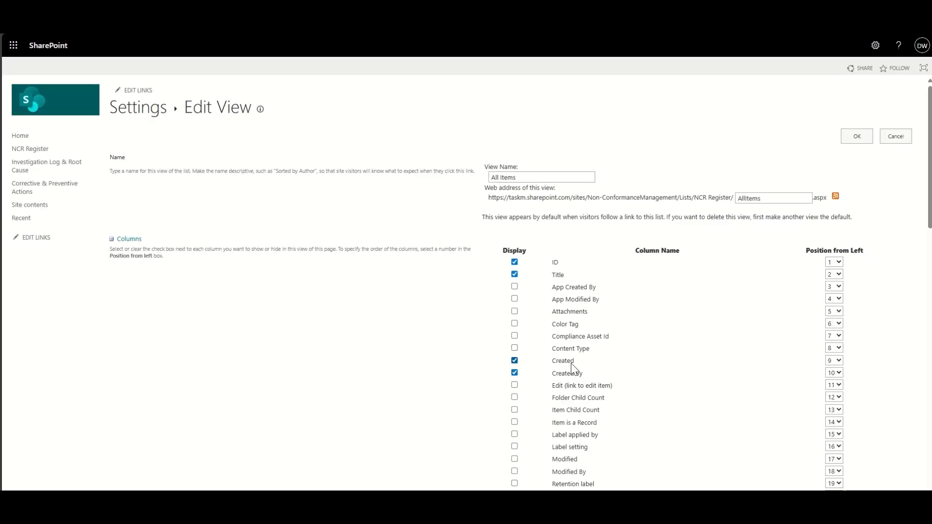
pyautogui.click(857, 138)
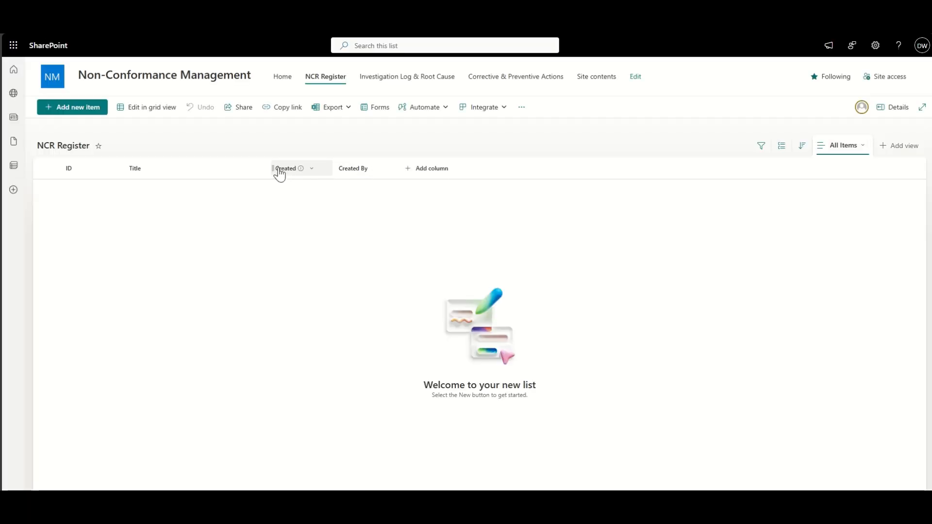
# - Start a Choice column named Department in the NCR Register with the description "Department or Process"
pyautogui.click(430, 171)
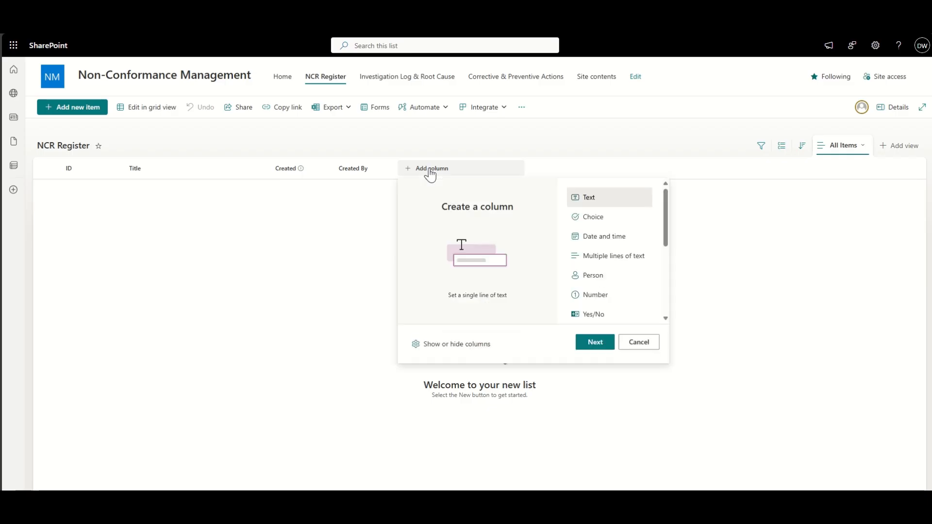
pyautogui.click(594, 216)
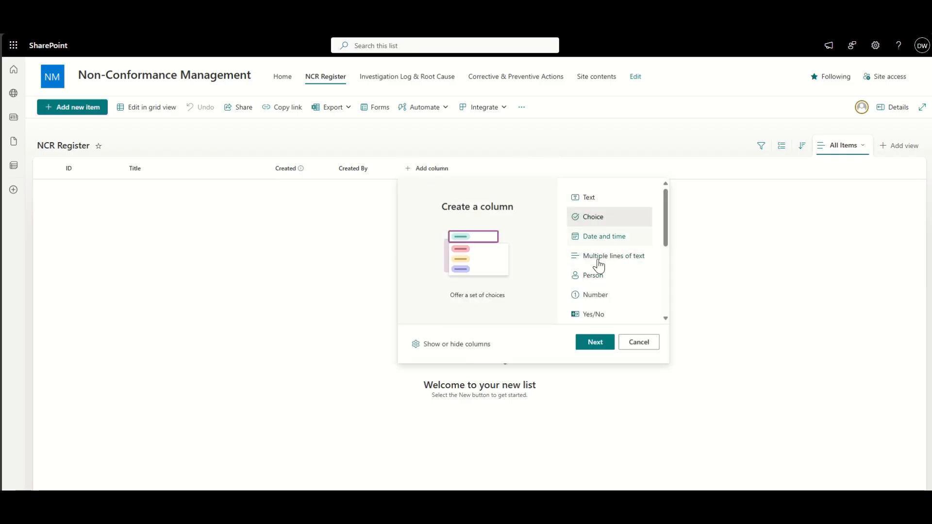
pyautogui.click(595, 343)
pyautogui.click(814, 93)
pyautogui.write('Department')
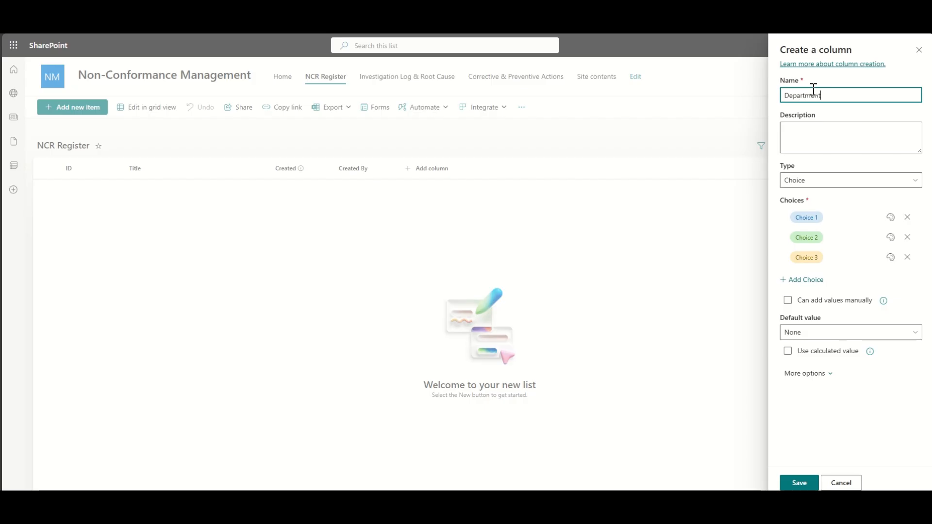
pyautogui.click(826, 131)
pyautogui.write('Department of Process')
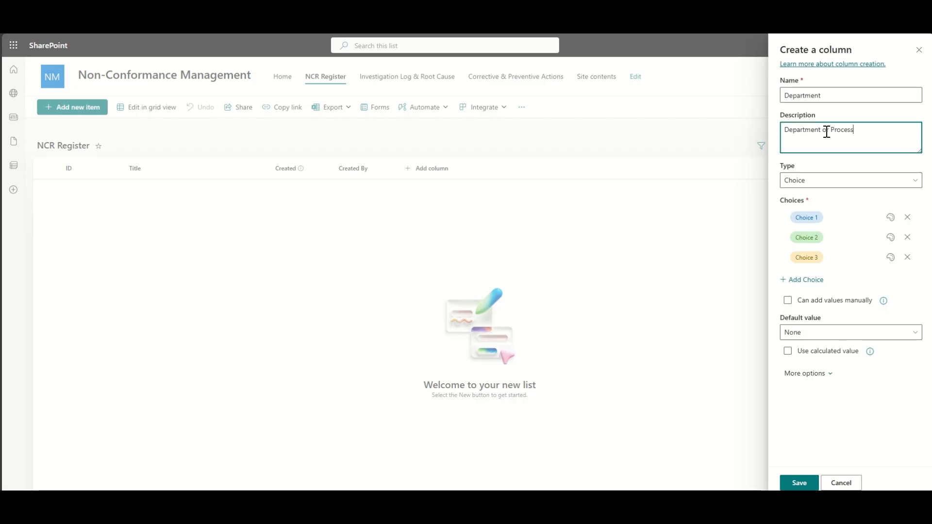
# - Set the Department column's choices to Production, Quality, Supplier and Warehouse
pyautogui.click(836, 217)
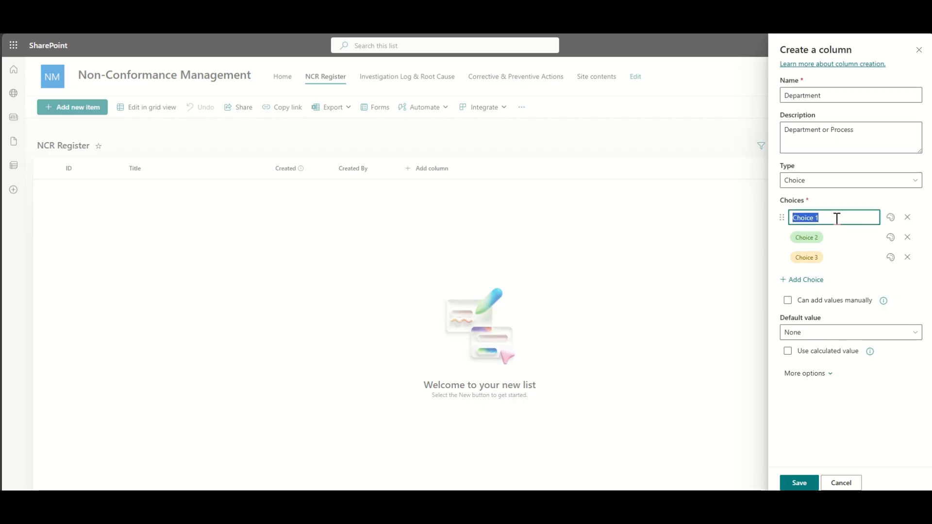
pyautogui.write('Production')
pyautogui.press('Return')
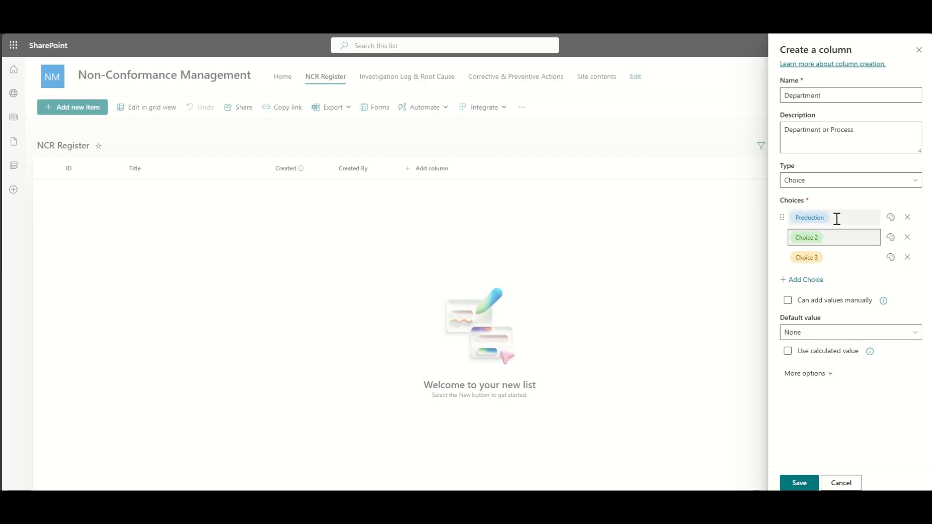
pyautogui.click(835, 235)
pyautogui.write('Quality')
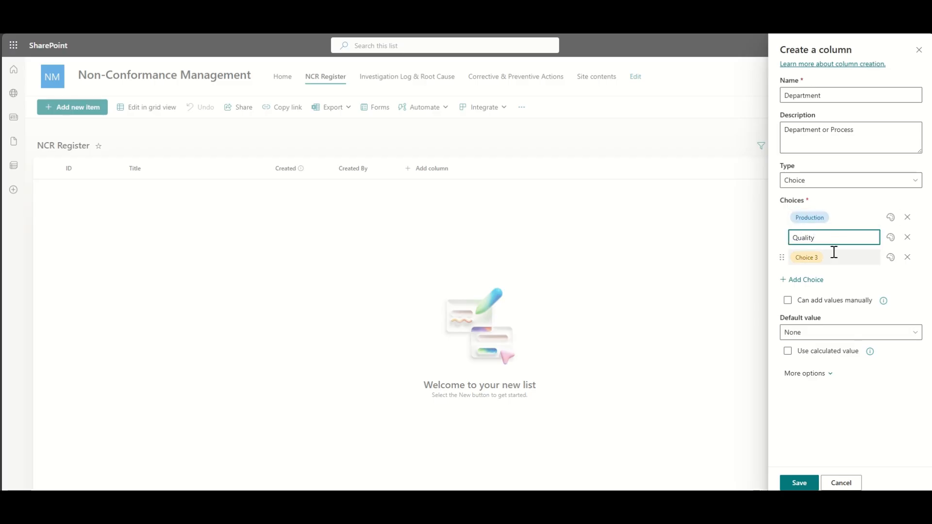
pyautogui.press('Return')
pyautogui.click(833, 253)
pyautogui.write('Supplier')
pyautogui.press('Return')
pyautogui.click(824, 277)
pyautogui.write('War')
# - Give all four Department choices a purple fill and save the column
pyautogui.click(890, 217)
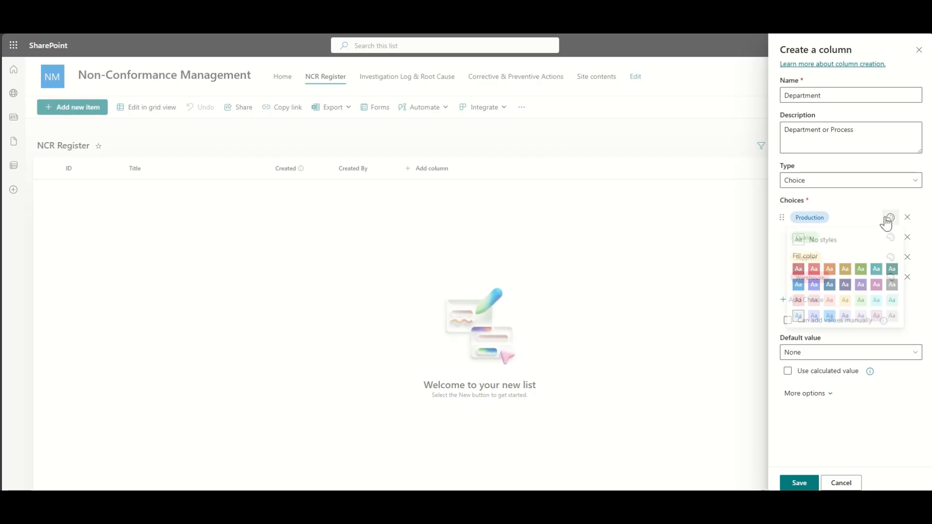
pyautogui.click(871, 273)
pyautogui.click(890, 237)
pyautogui.click(861, 309)
pyautogui.click(890, 257)
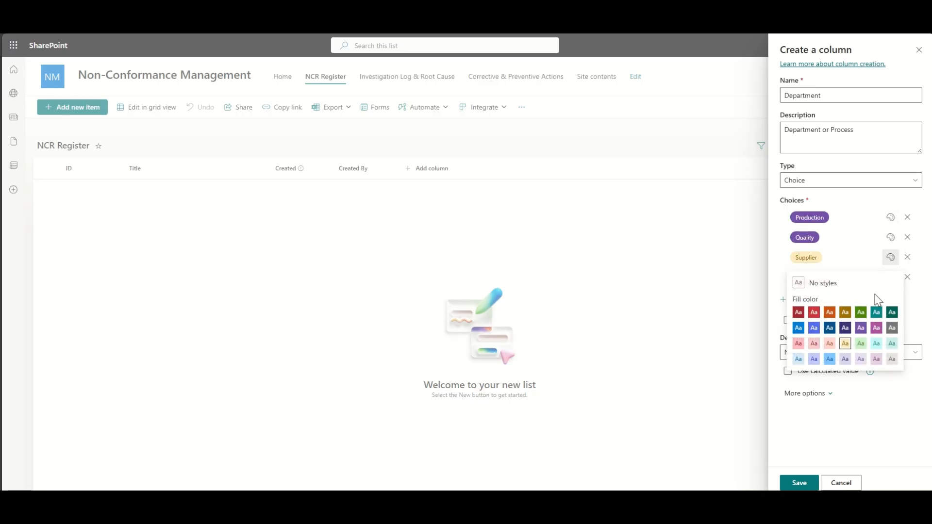
pyautogui.click(861, 328)
pyautogui.click(891, 277)
pyautogui.click(861, 347)
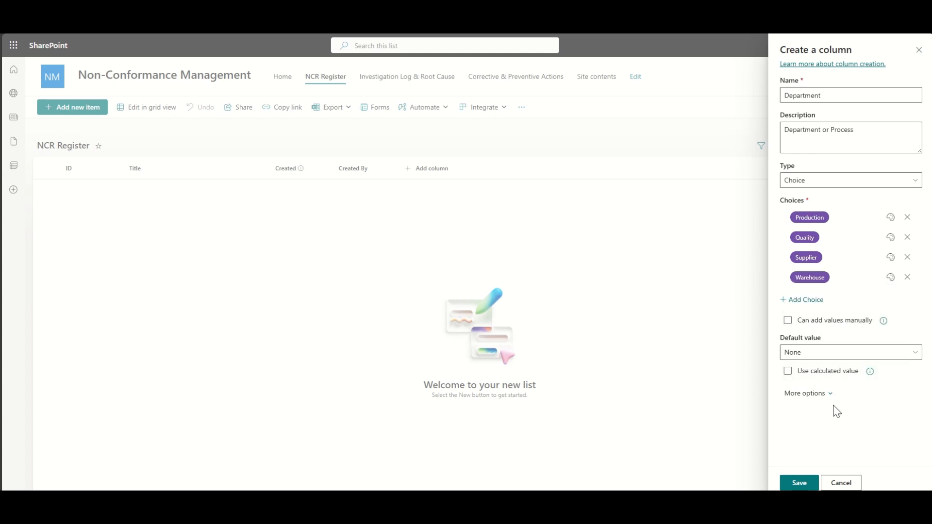
pyautogui.click(799, 483)
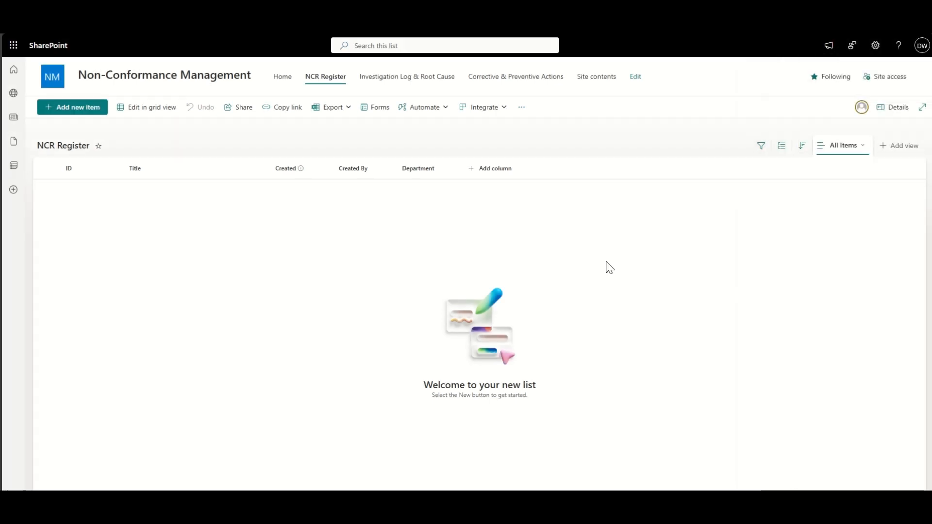
# - Add a single-line text column named Product with the description "Product or Part Number" to the NCR Register
pyautogui.click(500, 169)
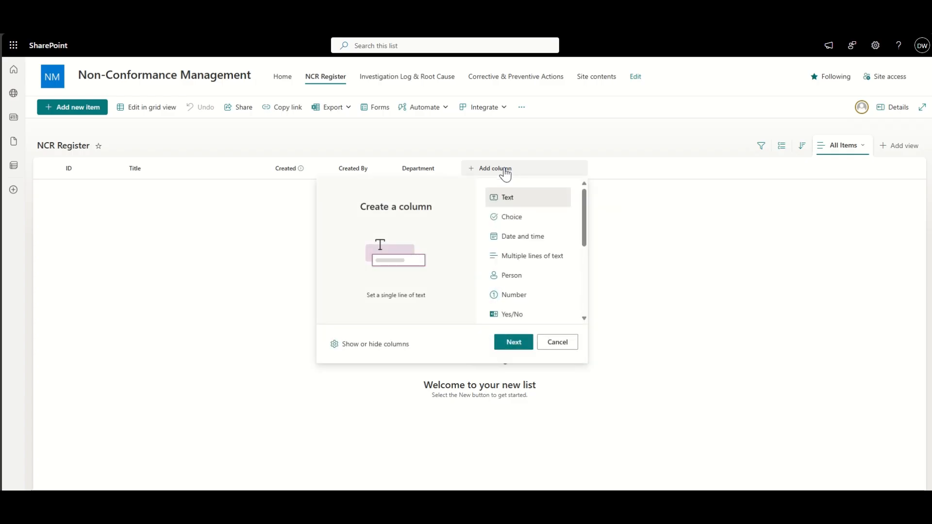
pyautogui.click(524, 344)
pyautogui.click(824, 92)
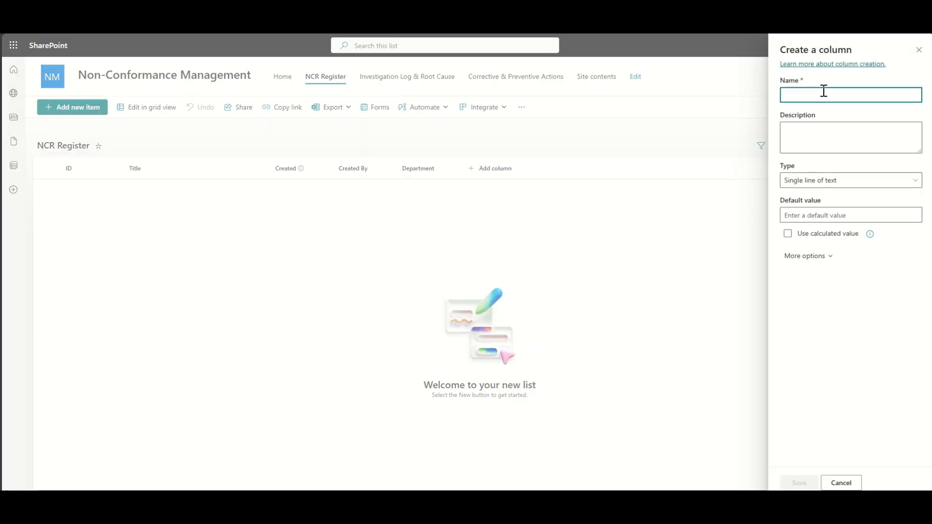
pyautogui.write('Produ')
pyautogui.click(831, 129)
pyautogui.write('Product or Part Number')
pyautogui.click(799, 483)
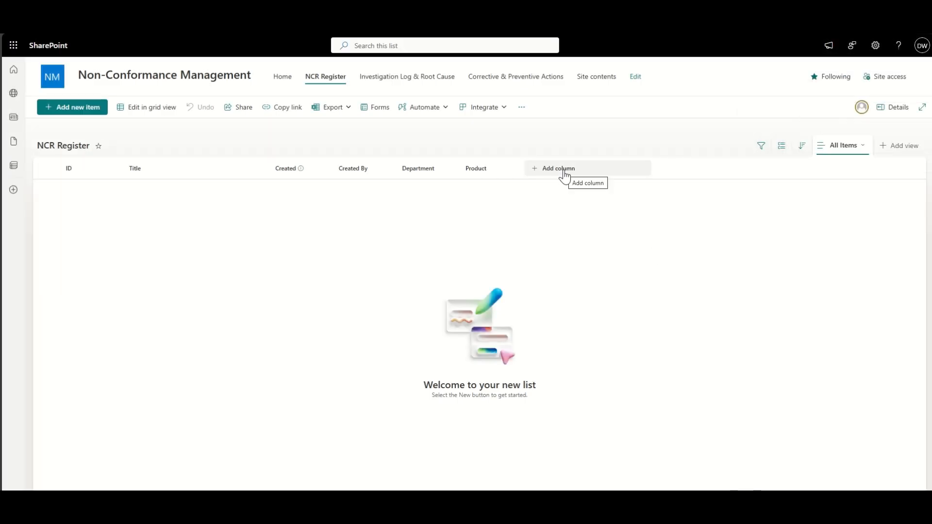
# - Add a single-line text column named Supplier or Customer with the description "If relevant" to the NCR Register
pyautogui.click(562, 175)
pyautogui.click(577, 343)
pyautogui.click(824, 99)
pyautogui.write('Customer')
pyautogui.press('BackSpace')
pyautogui.press('BackSpace')
pyautogui.press('BackSpace')
pyautogui.press('BackSpace')
pyautogui.press('BackSpace')
pyautogui.press('BackSpace')
pyautogui.press('BackSpace')
pyautogui.press('BackSpace')
pyautogui.write('Supplie')
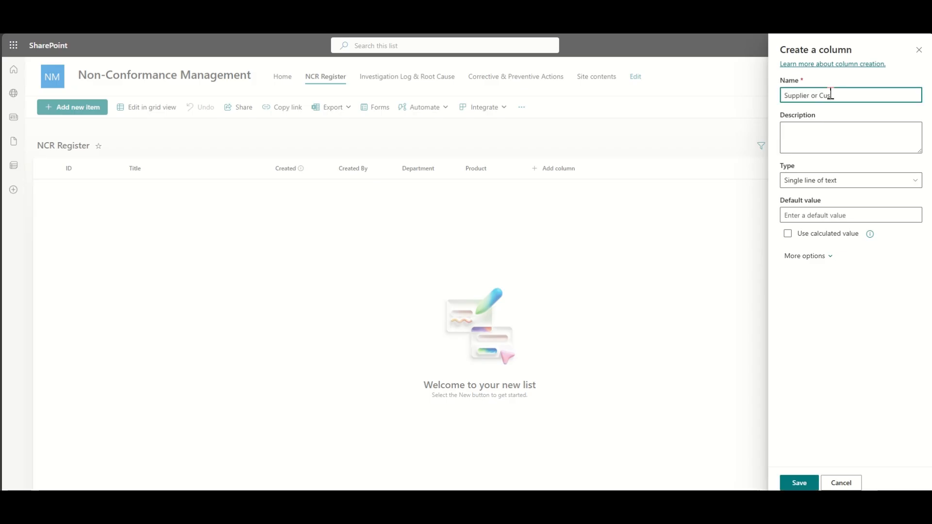
pyautogui.click(823, 141)
pyautogui.write('If relevant')
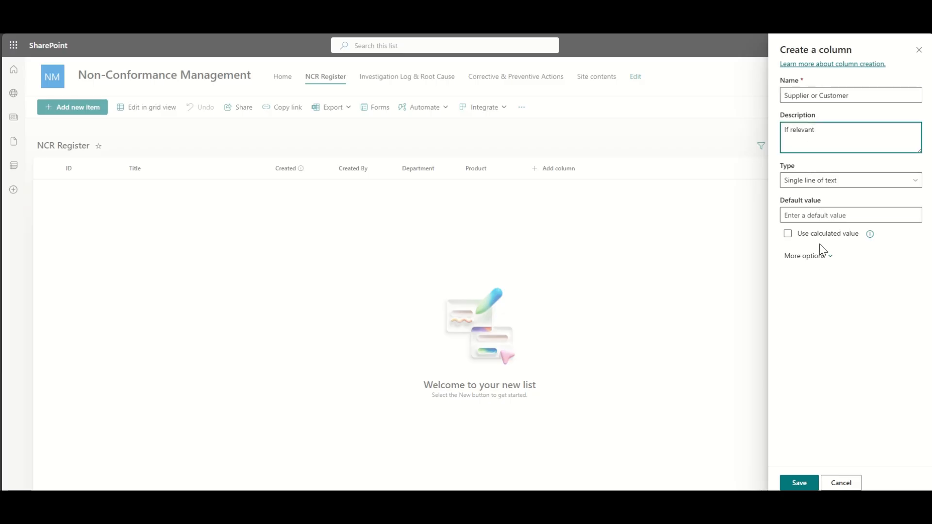
pyautogui.click(799, 483)
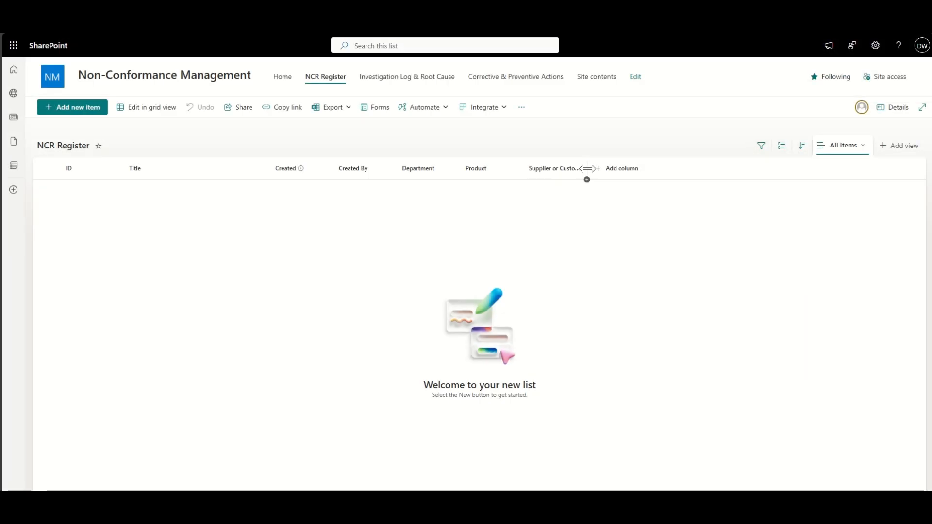
# - Add a multiple-lines-of-text column named Description to the NCR Register
pyautogui.click(644, 170)
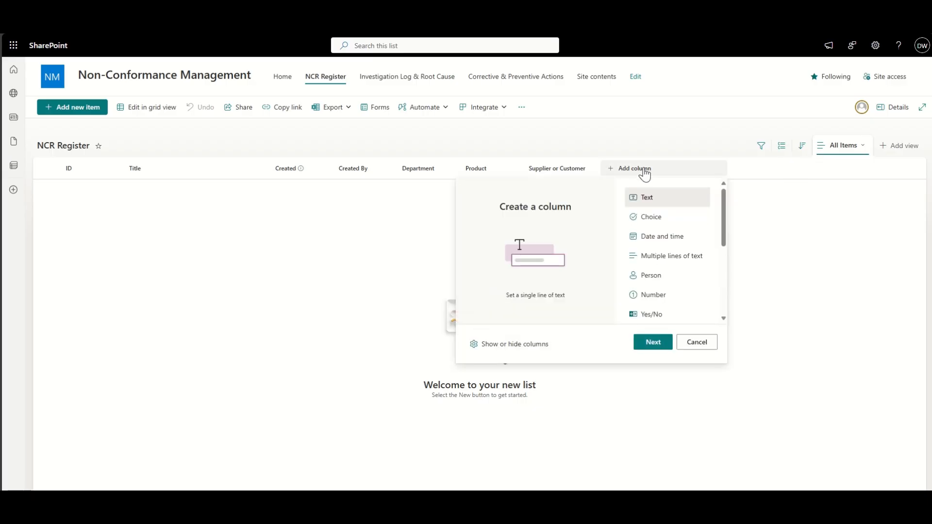
pyautogui.click(673, 258)
pyautogui.click(654, 344)
pyautogui.click(809, 95)
pyautogui.write('Descripti')
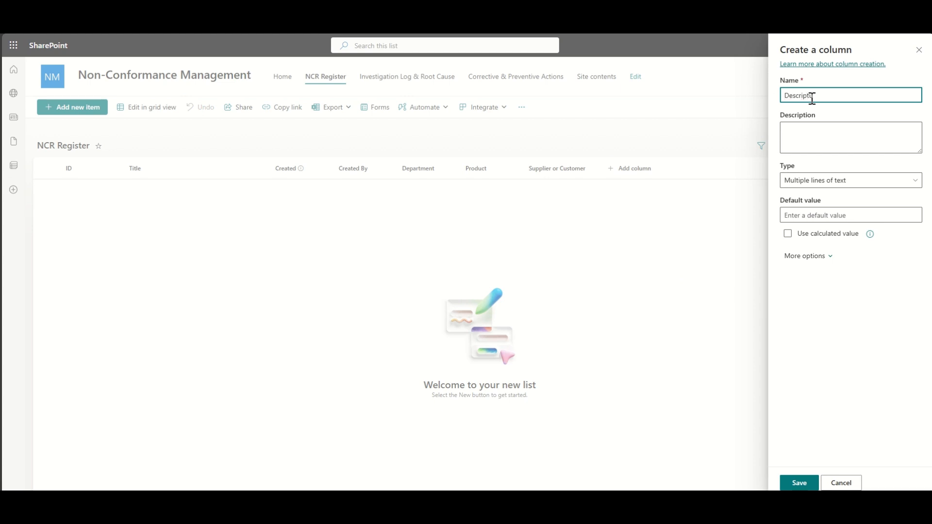
pyautogui.write('on')
pyautogui.click(799, 482)
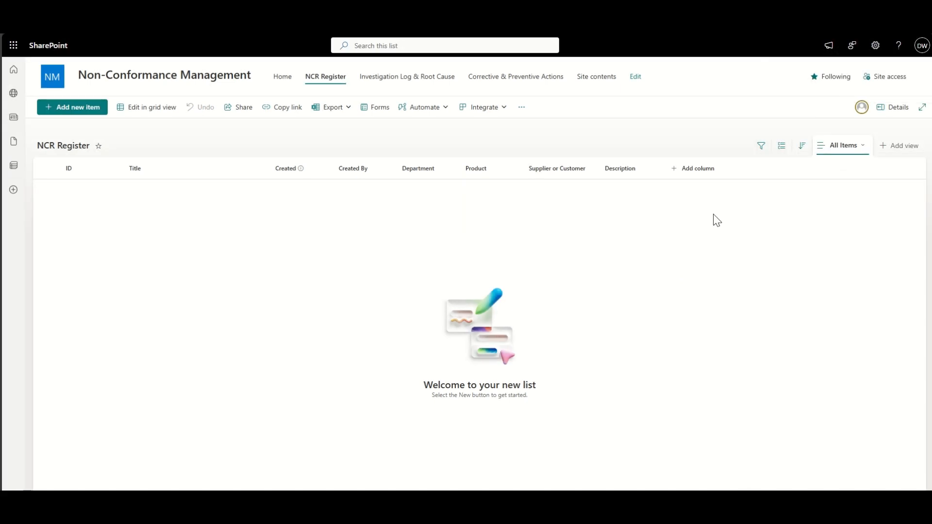
# - Start a Choice column named Severity in the NCR Register with the description "Automations will use this to base SLA and escalations"
pyautogui.click(684, 168)
pyautogui.click(719, 217)
pyautogui.click(723, 347)
pyautogui.click(823, 94)
pyautogui.write('Severity')
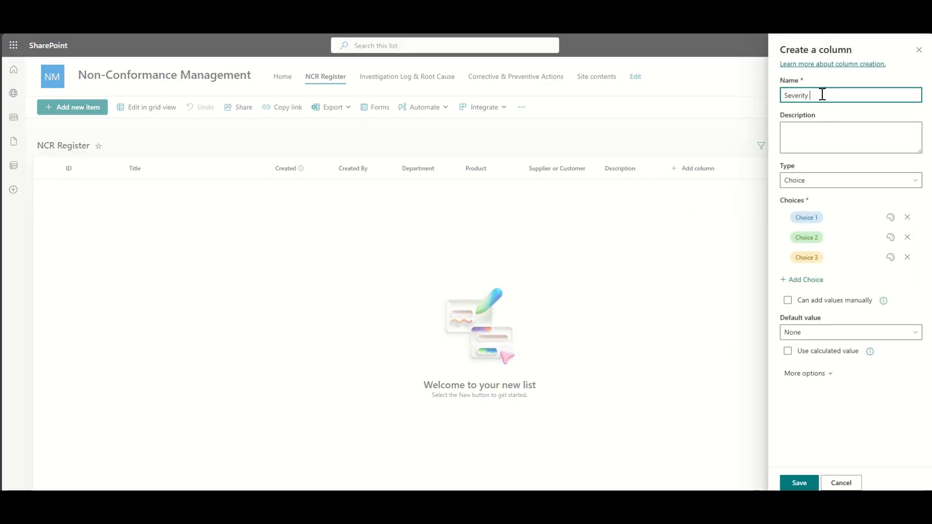
pyautogui.click(820, 138)
pyautogui.write('A')
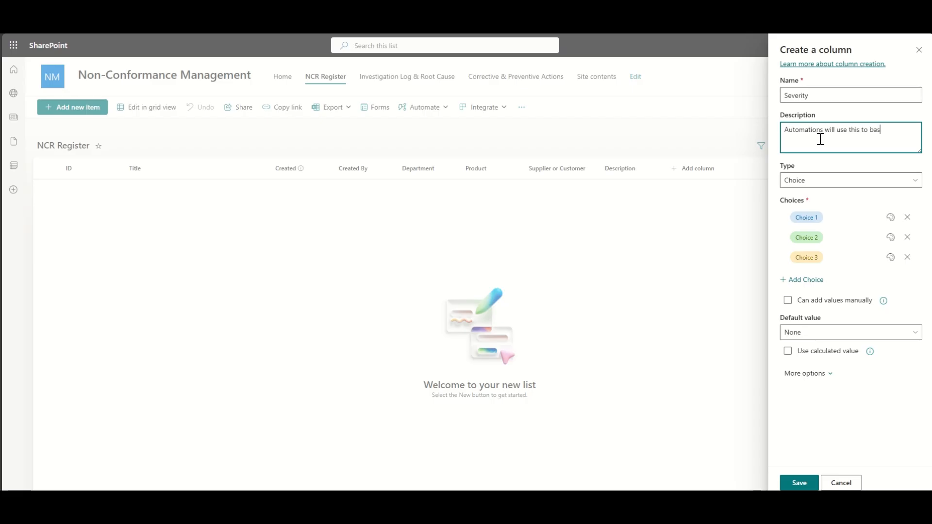
pyautogui.write('A and escalations')
pyautogui.rightClick(809, 139)
pyautogui.click(843, 146)
# - Set the Severity column's choices to Minor, Major and Critical
pyautogui.click(837, 218)
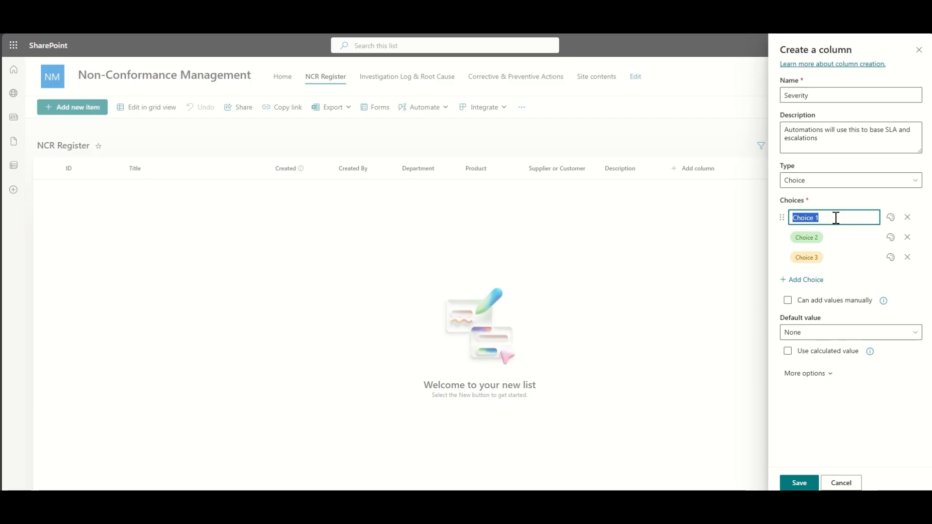
pyautogui.write('Minor')
pyautogui.click(836, 233)
pyautogui.write('Major')
pyautogui.click(833, 251)
pyautogui.write('Critical')
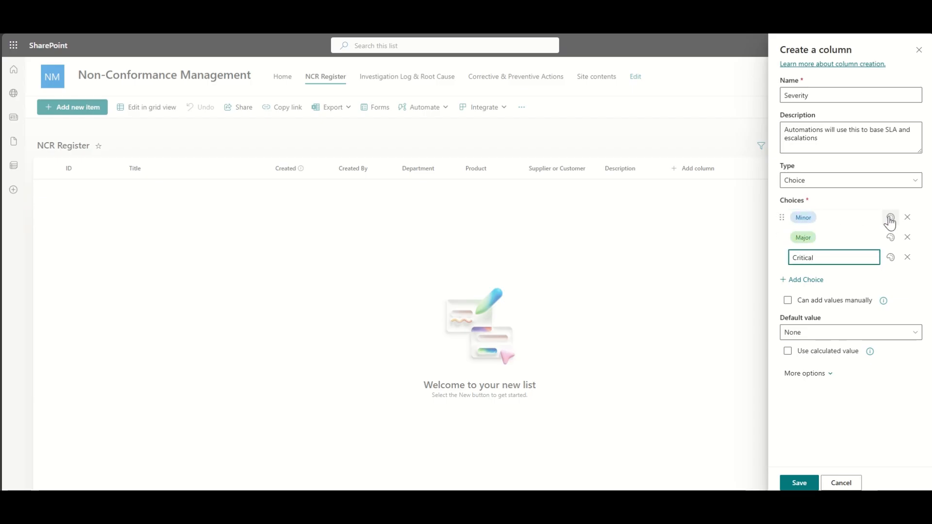
# - Colour the Severity choices light yellow for Minor, orange for Major and red for Critical
pyautogui.click(891, 217)
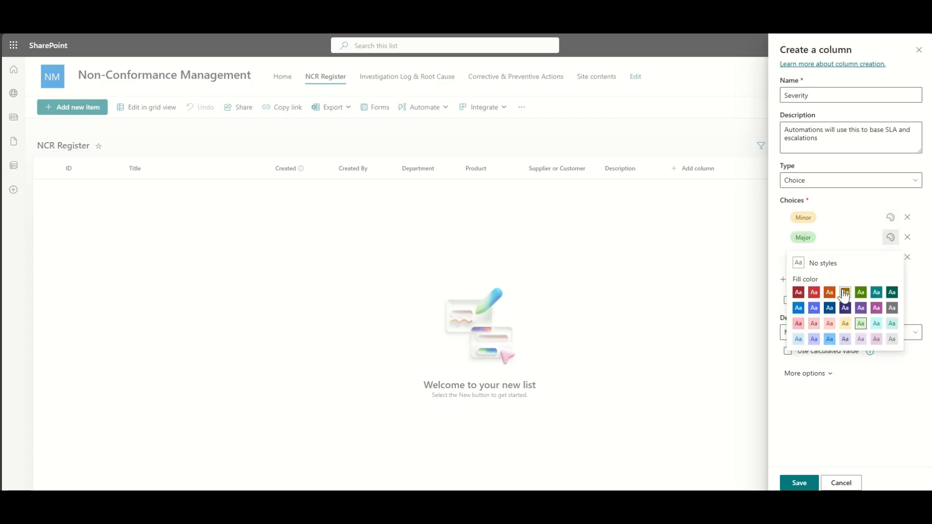
pyautogui.click(829, 293)
pyautogui.click(890, 258)
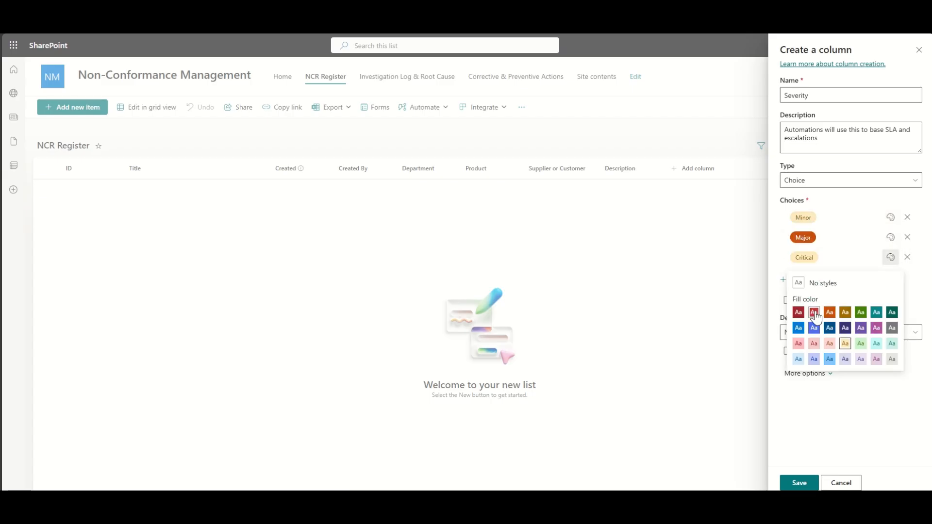
pyautogui.click(816, 312)
# - Make Minor the default Severity value and save the column
pyautogui.click(830, 333)
pyautogui.click(825, 366)
pyautogui.click(799, 482)
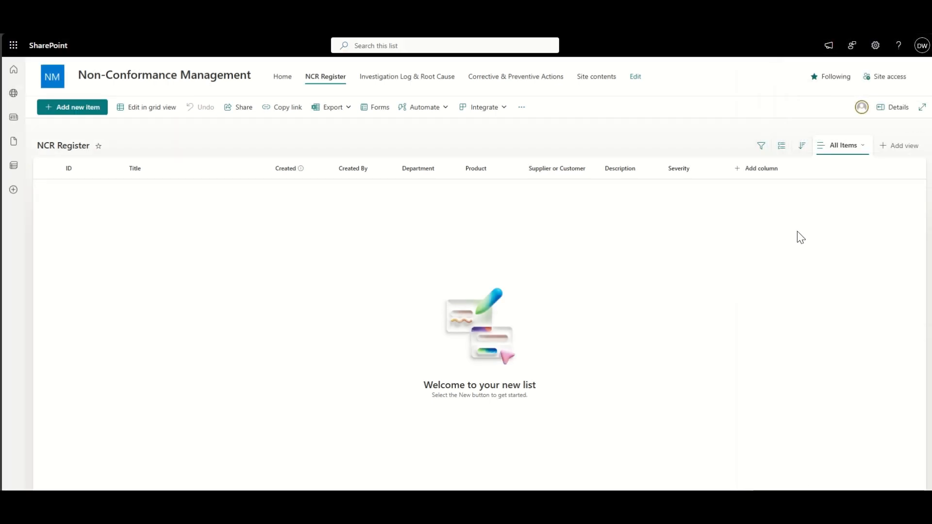
# - Start a Choice column named Status in the NCR Register and make its first choice Open with a red fill
pyautogui.click(760, 169)
pyautogui.click(770, 216)
pyautogui.click(778, 342)
pyautogui.write('Status')
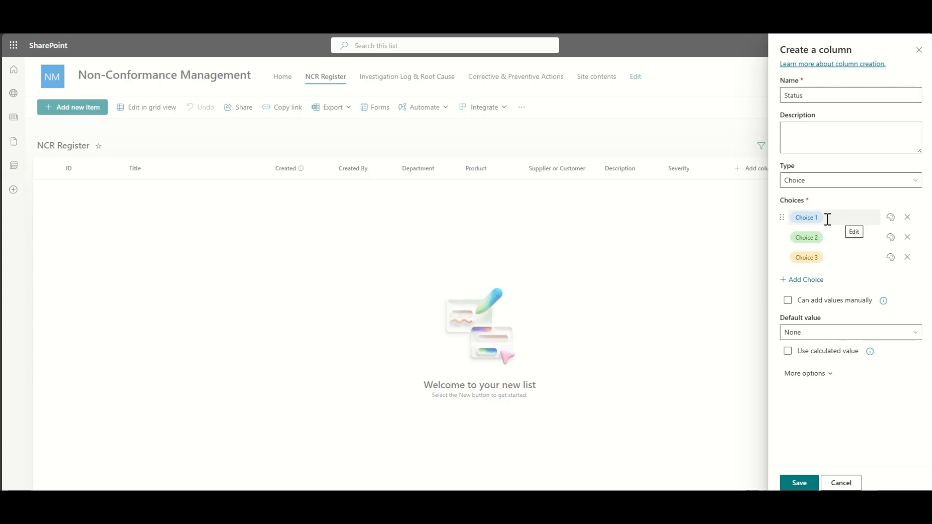
pyautogui.click(827, 220)
pyautogui.write('Open')
pyautogui.click(891, 217)
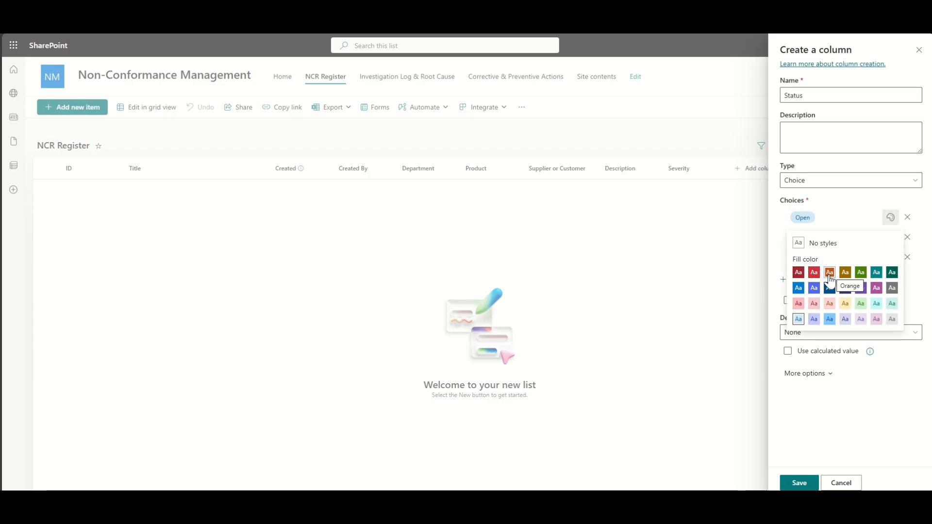
pyautogui.click(814, 272)
# - Set the other Status choices to Investigation with an orange fill and Closed with a green fill
pyautogui.click(839, 236)
pyautogui.write('Investig')
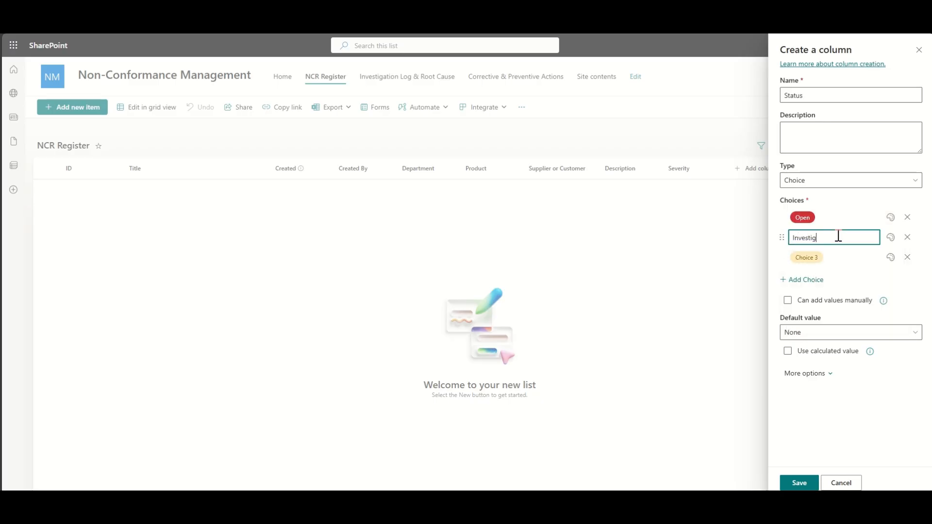
pyautogui.click(891, 237)
pyautogui.click(829, 292)
pyautogui.click(840, 256)
pyautogui.write('Closed')
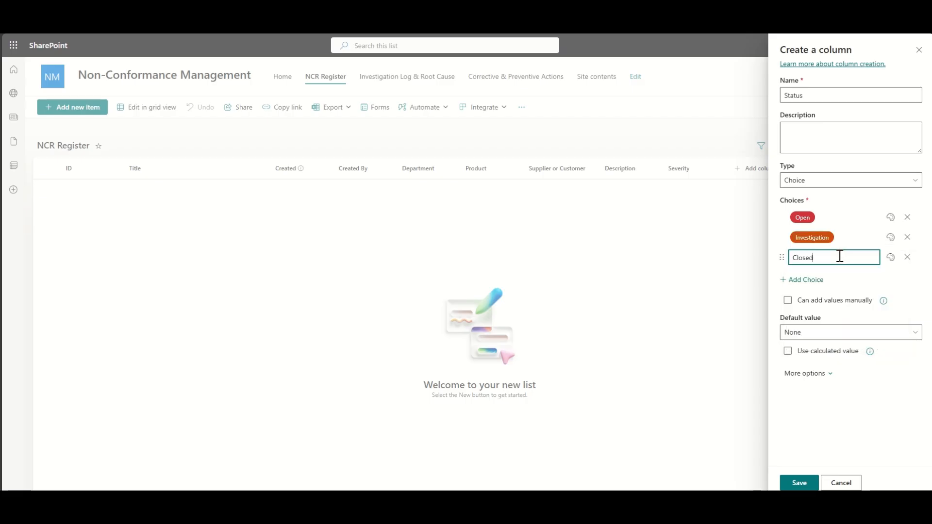
pyautogui.click(891, 257)
pyautogui.click(862, 345)
# - Make Open the default Status value and save the column
pyautogui.click(828, 335)
pyautogui.click(810, 367)
pyautogui.click(801, 483)
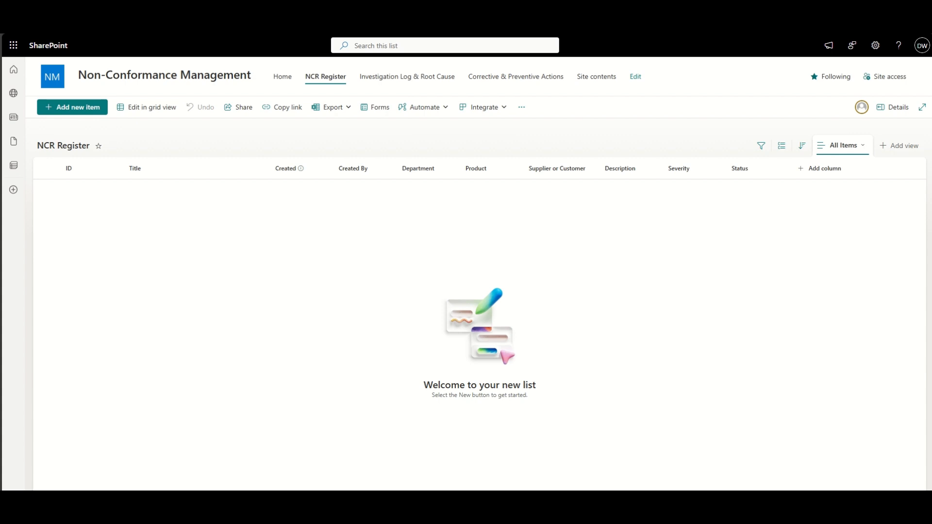
# - Start a new NCR item with department Production, product "P-10045 (Aluminium Bracket)" and supplier or customer "Supplier: MetalWorks Ltd"
pyautogui.click(90, 111)
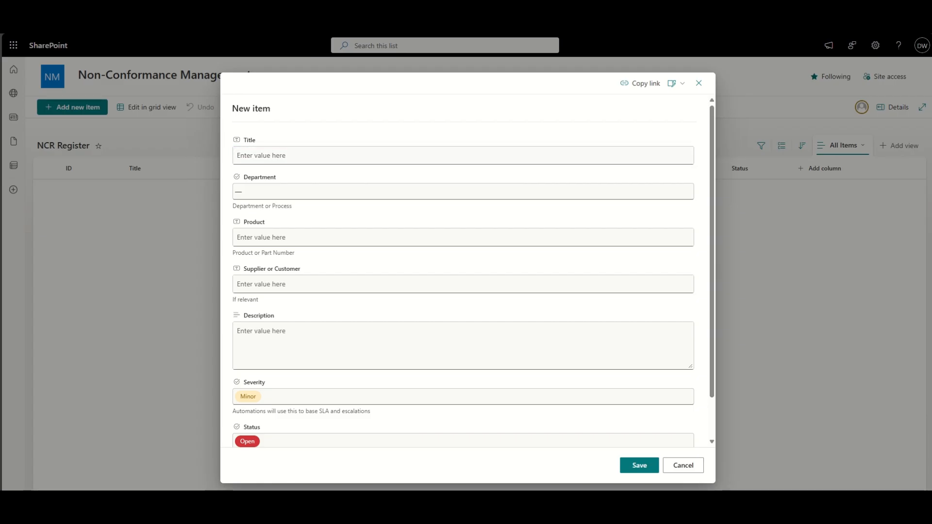
pyautogui.click(433, 190)
pyautogui.click(266, 218)
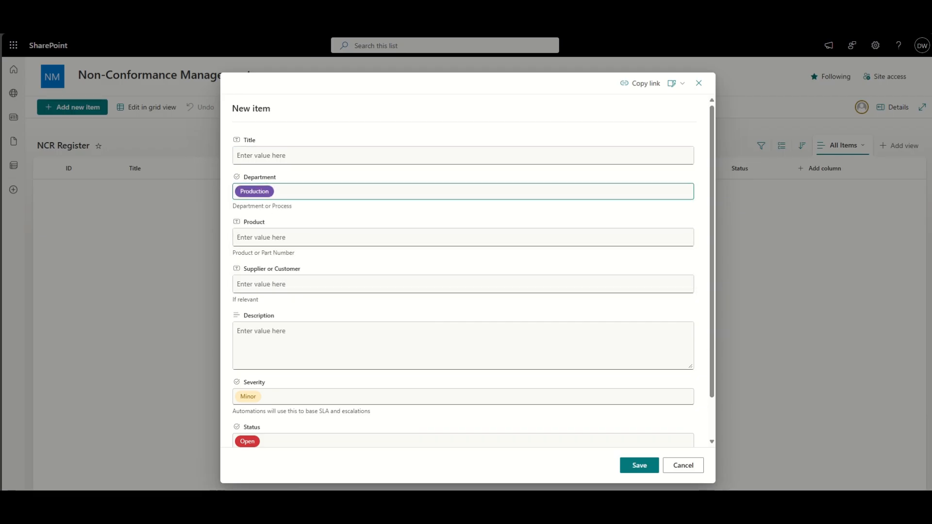
pyautogui.click(281, 236)
pyautogui.write('P-10045 (Aluminium Bracket)')
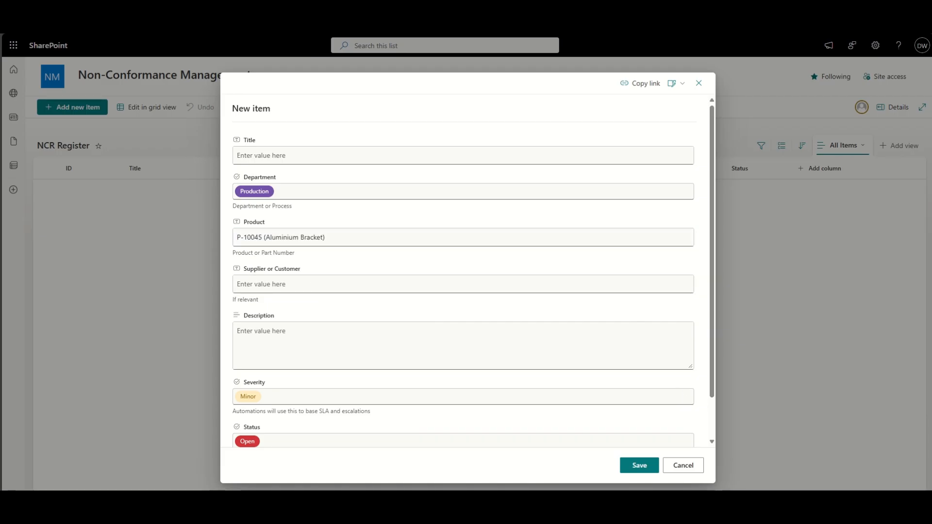
pyautogui.click(256, 285)
pyautogui.write('Supplier: MetalWorks Ltd')
# - Describe the item as "Received 50 brackets with surface scratches exceeding spec limit.", set severity Major and title "Bracket Scratches", and save it
pyautogui.scroll(-1, 321, 321)
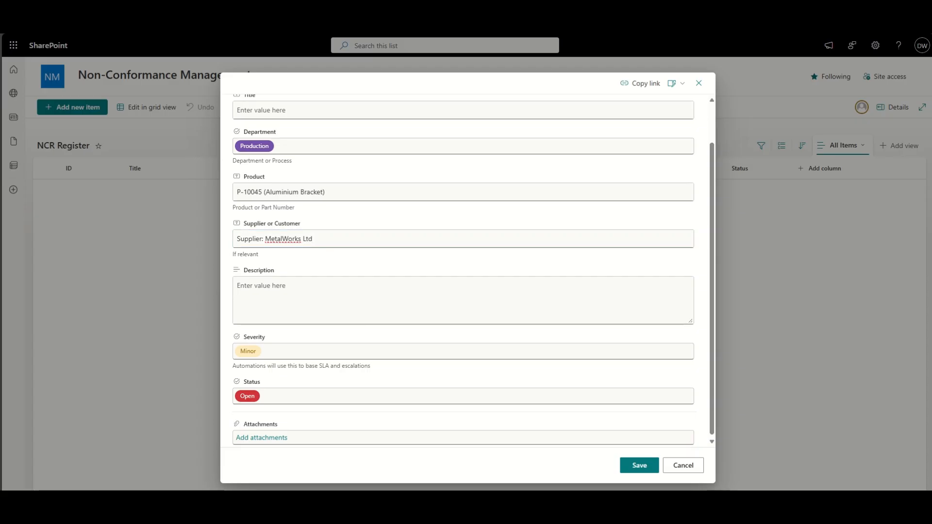
pyautogui.click(348, 289)
pyautogui.write('Received 50 brackets with surface scratches exceeding spec limit.')
pyautogui.click(286, 352)
pyautogui.click(249, 395)
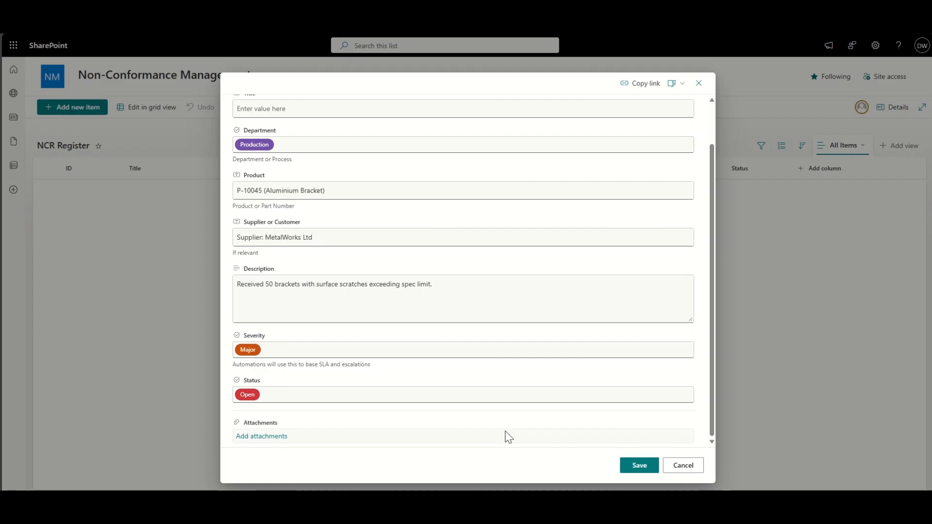
pyautogui.click(640, 465)
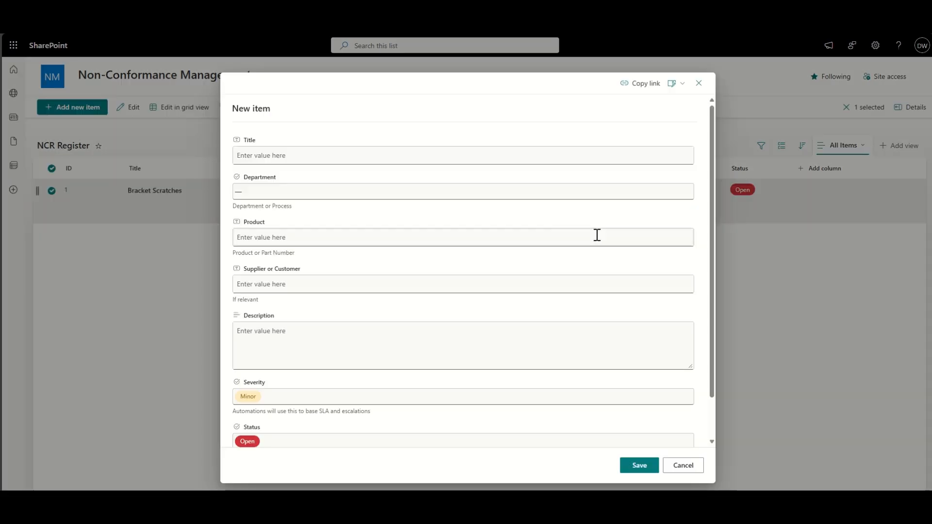
pyautogui.click(677, 465)
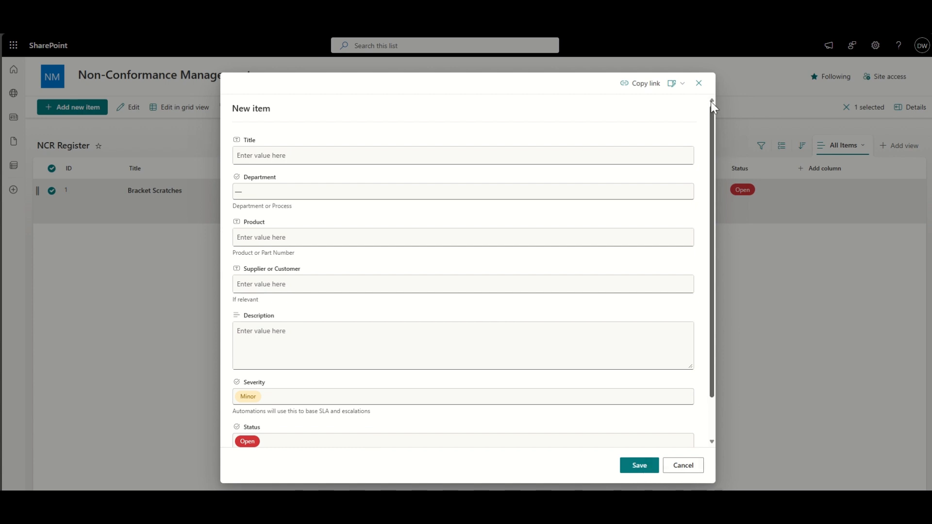
# - Open the Investigation Log & Root Cause list and edit its current view to show the ID column before Title
pyautogui.click(81, 247)
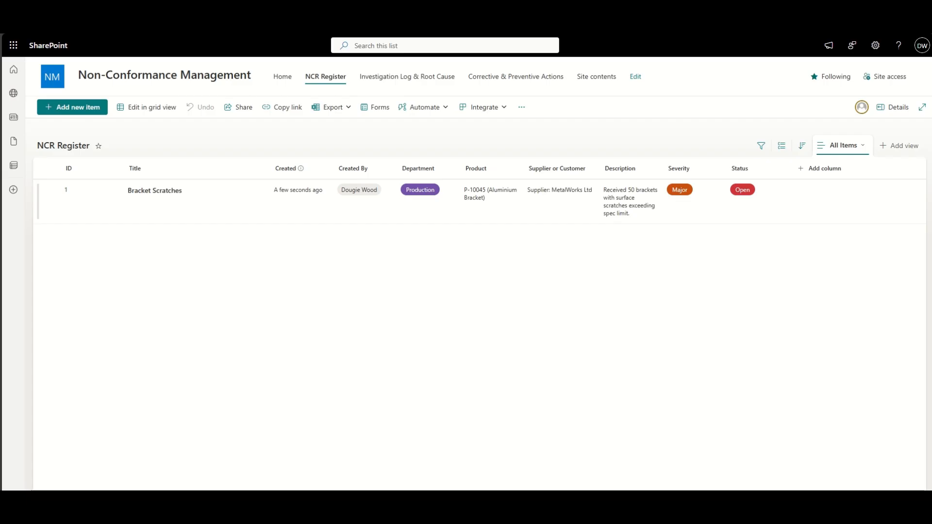
pyautogui.click(421, 78)
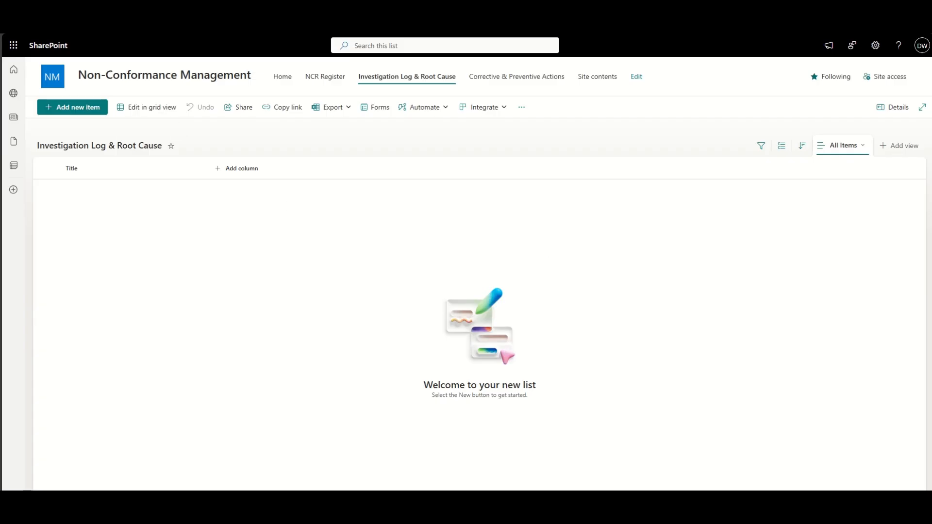
pyautogui.click(847, 146)
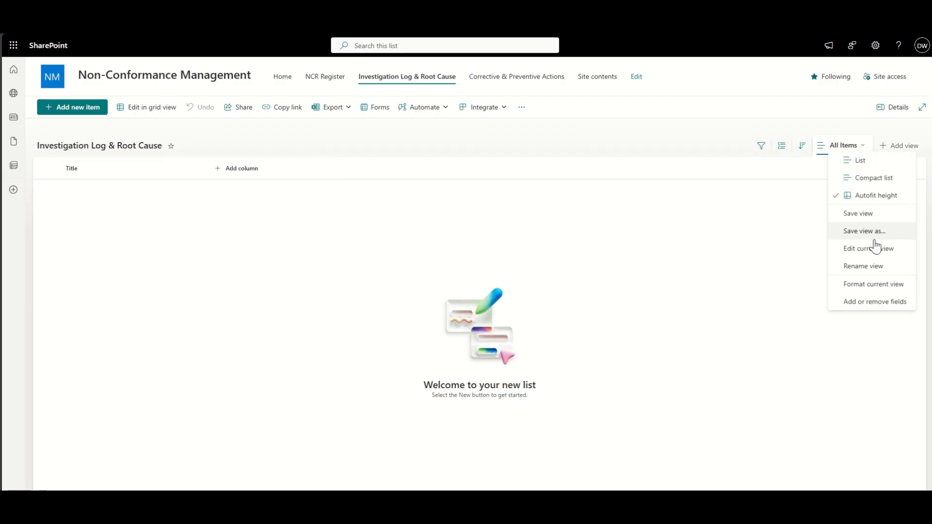
pyautogui.click(881, 247)
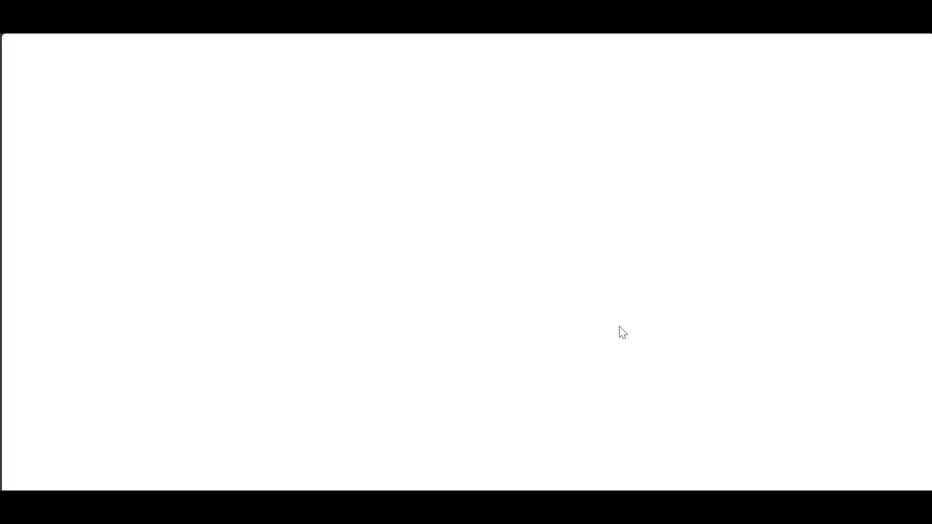
pyautogui.click(555, 396)
pyautogui.click(834, 397)
pyautogui.click(831, 186)
pyautogui.click(857, 137)
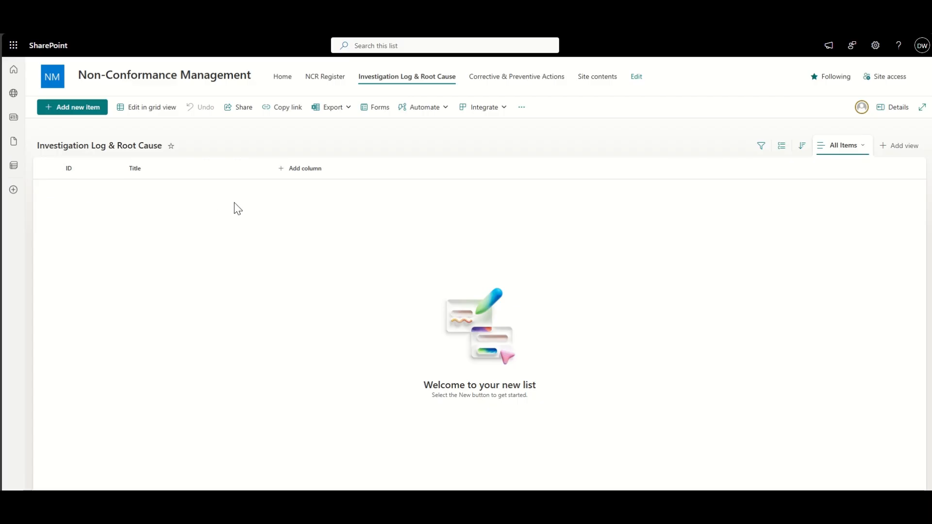
# - Add a Lookup column named NCR ID that uses the ID column of the NCR Register list as its source
pyautogui.click(311, 170)
pyautogui.scroll(-3, 486, 262)
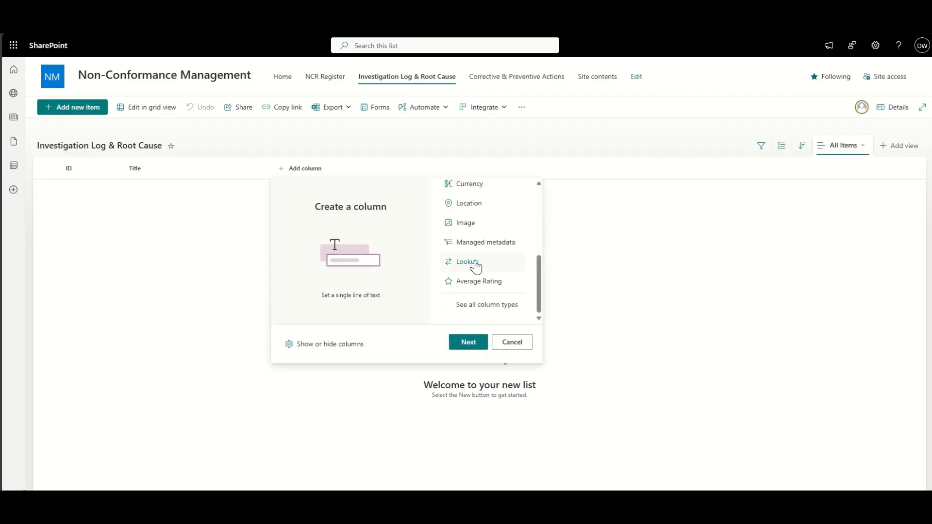
pyautogui.click(475, 266)
pyautogui.click(468, 342)
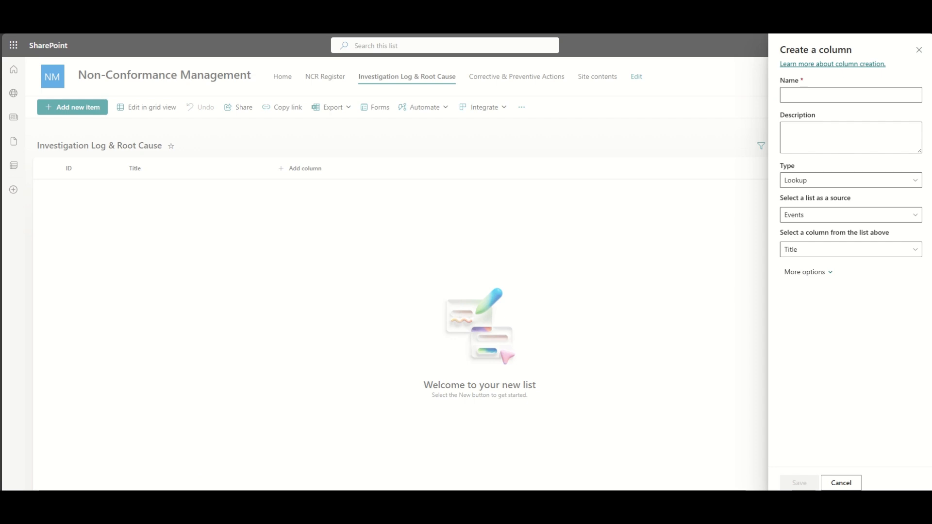
pyautogui.write('NCR ID')
pyautogui.click(847, 215)
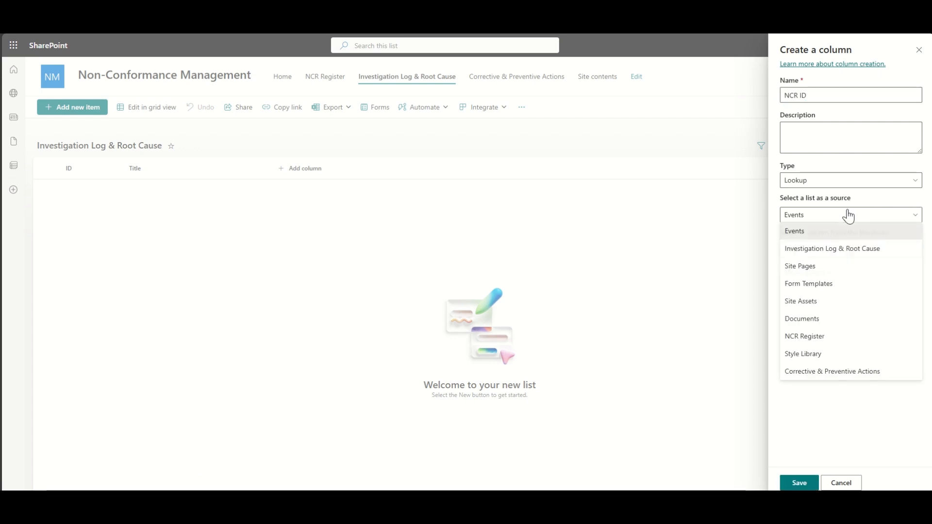
pyautogui.click(825, 336)
pyautogui.click(850, 249)
pyautogui.click(806, 355)
pyautogui.click(812, 486)
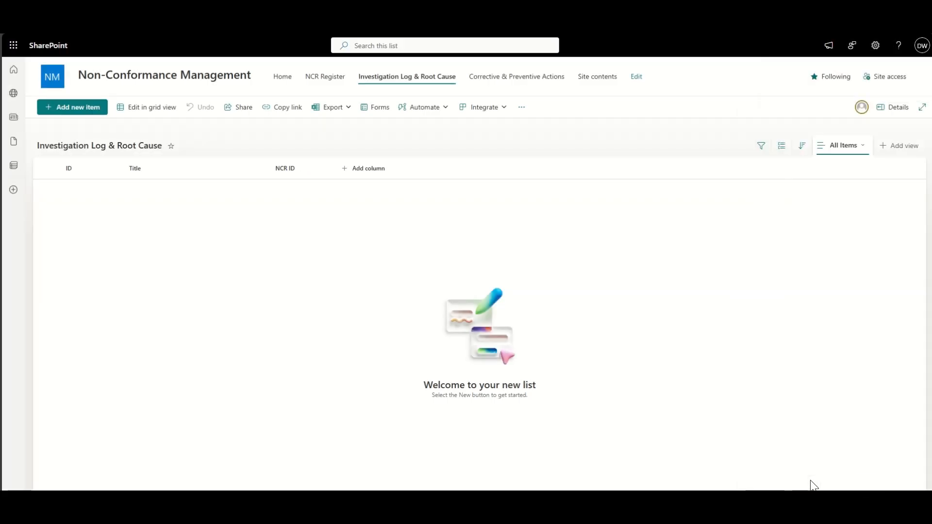
# - Move the NCR ID column ahead of the Title column
pyautogui.click(327, 169)
pyautogui.moveTo(358, 266)
pyautogui.click(382, 311)
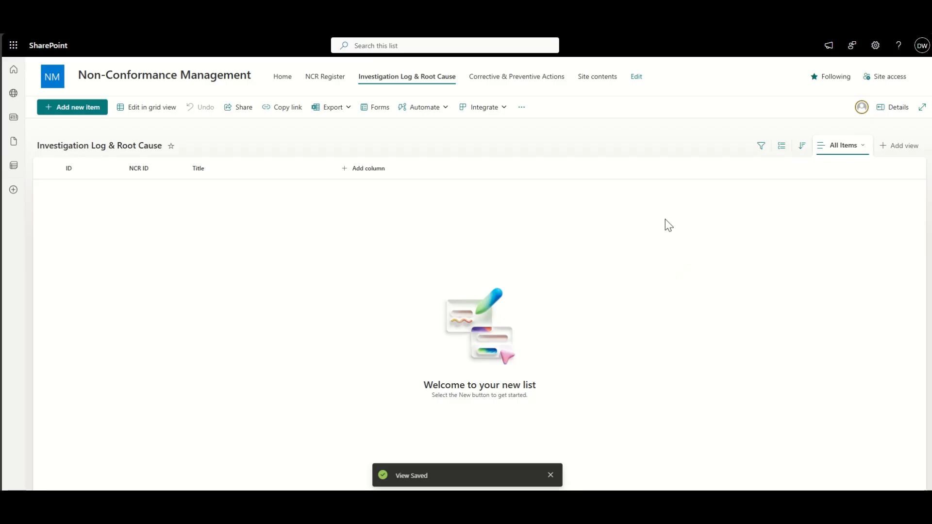
# - Add a Person column named Investigation Lead with profile photos shown
pyautogui.click(368, 170)
pyautogui.click(547, 273)
pyautogui.click(545, 348)
pyautogui.click(796, 100)
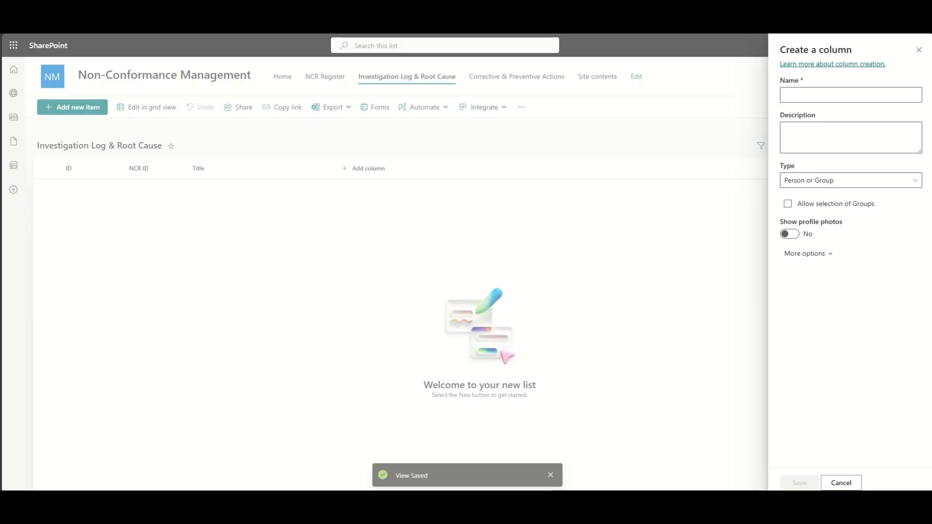
pyautogui.click(831, 92)
pyautogui.write('Investigation Lead')
pyautogui.click(792, 234)
pyautogui.click(799, 482)
# - Start a new Choice column named Root Cause Category
pyautogui.click(429, 170)
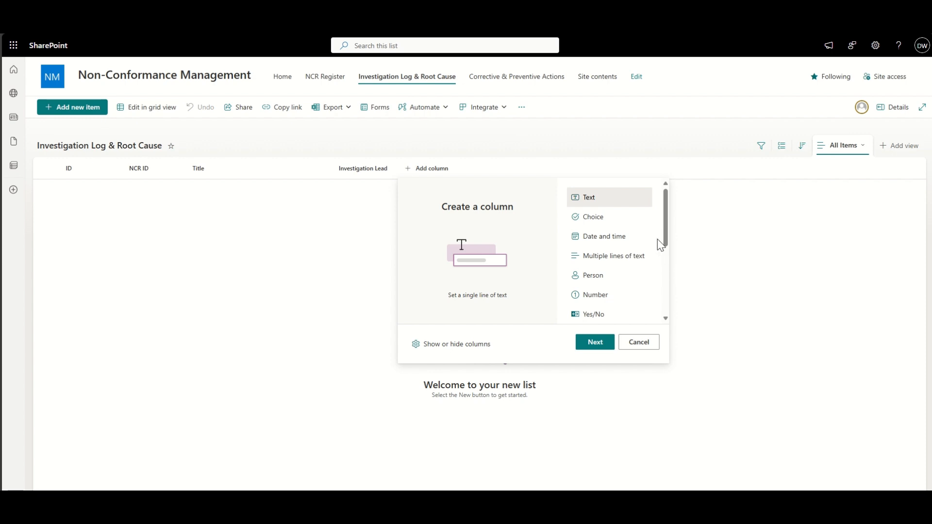
pyautogui.click(604, 218)
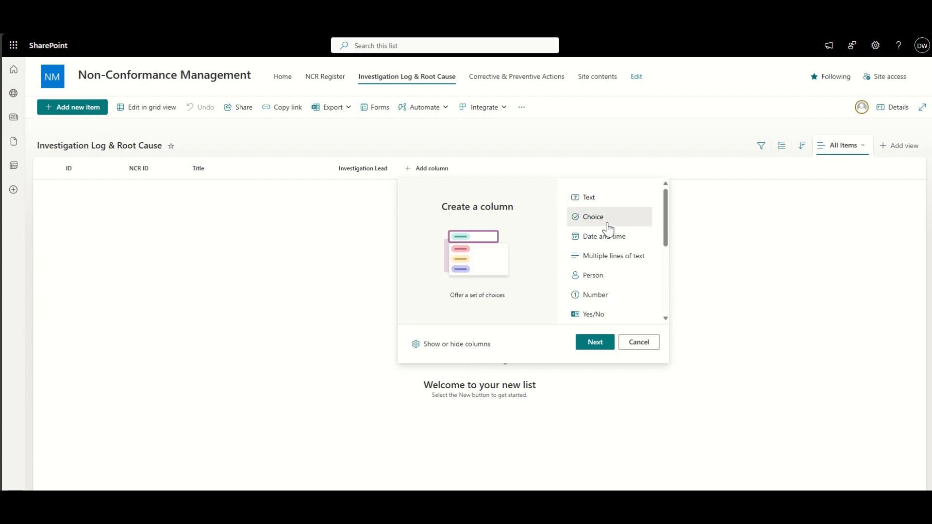
pyautogui.click(596, 341)
pyautogui.click(847, 94)
pyautogui.write('Root Cause Category')
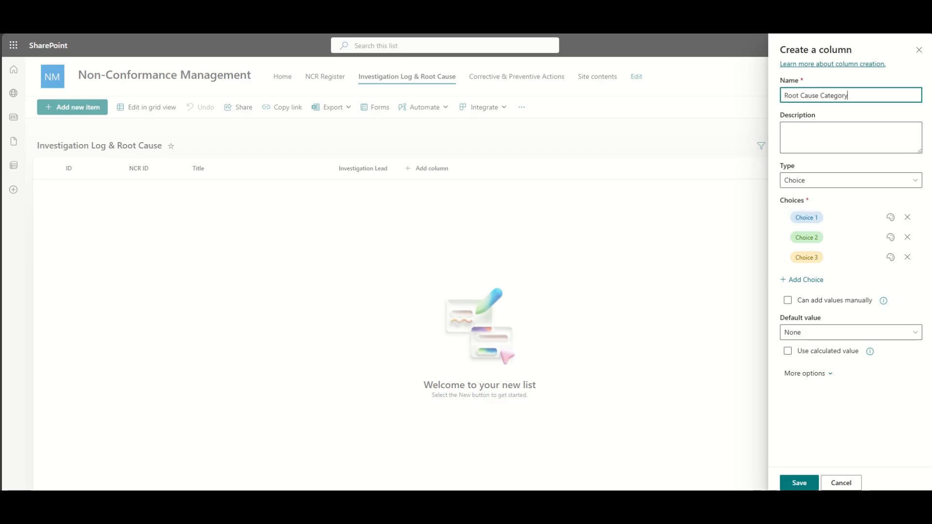
# - Name the first three choices Human, Machine and Method
pyautogui.click(824, 218)
pyautogui.write('Human')
pyautogui.press('Return')
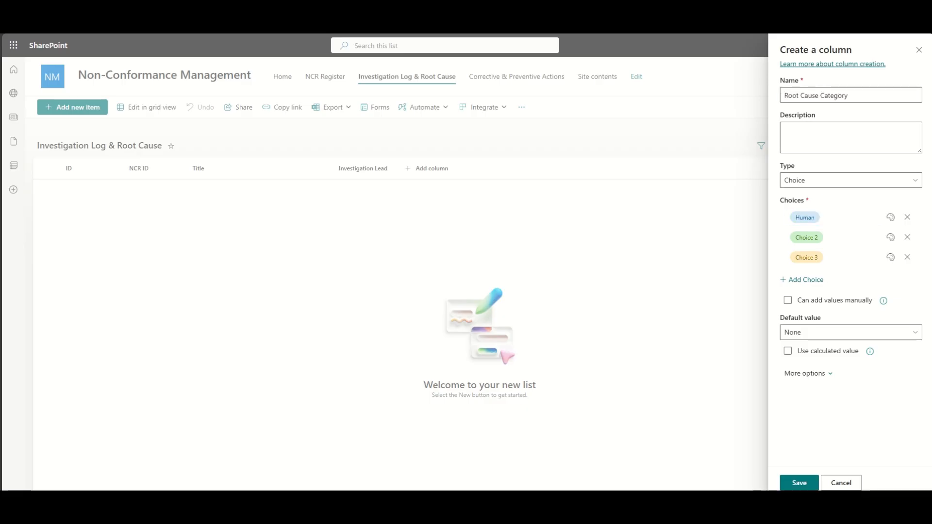
pyautogui.click(834, 242)
pyautogui.write('Machine')
pyautogui.press('Return')
pyautogui.click(806, 257)
pyautogui.write('Method')
# - Add three more root cause choices named Material, Environment and Measurement
pyautogui.click(815, 279)
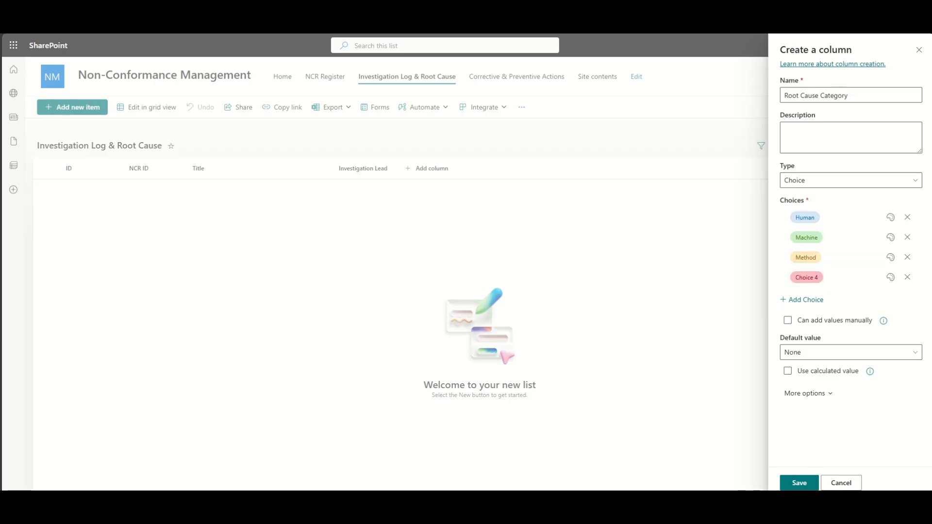
pyautogui.click(849, 274)
pyautogui.write('Material')
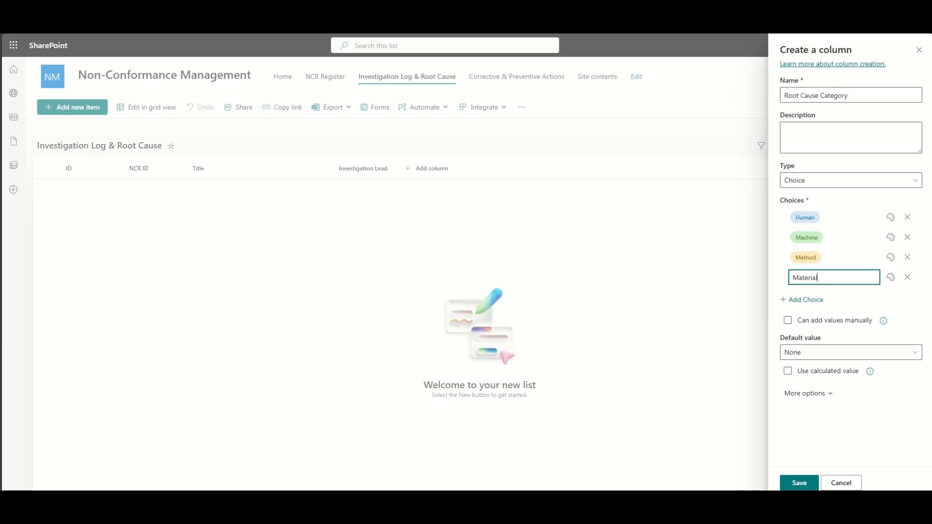
pyautogui.press('Return')
pyautogui.click(822, 302)
pyautogui.click(824, 300)
pyautogui.write('Environment')
pyautogui.click(813, 318)
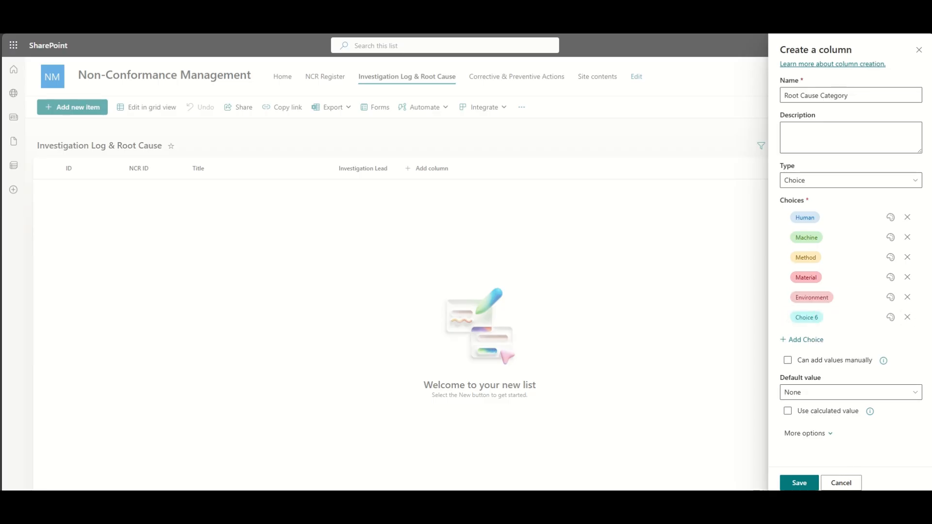
pyautogui.click(811, 317)
pyautogui.write('Measurement')
pyautogui.press('Return')
# - Give all six root cause choices the same solid magenta fill
pyautogui.click(891, 218)
pyautogui.click(876, 288)
pyautogui.click(891, 238)
pyautogui.click(876, 307)
pyautogui.click(891, 257)
pyautogui.click(879, 327)
pyautogui.click(890, 277)
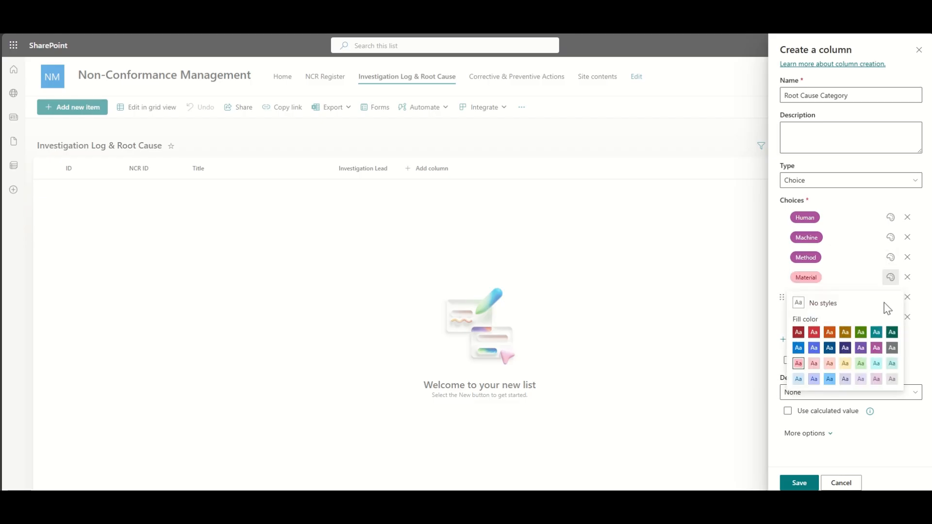
pyautogui.click(878, 347)
pyautogui.click(891, 297)
pyautogui.click(877, 370)
pyautogui.click(890, 317)
pyautogui.click(876, 390)
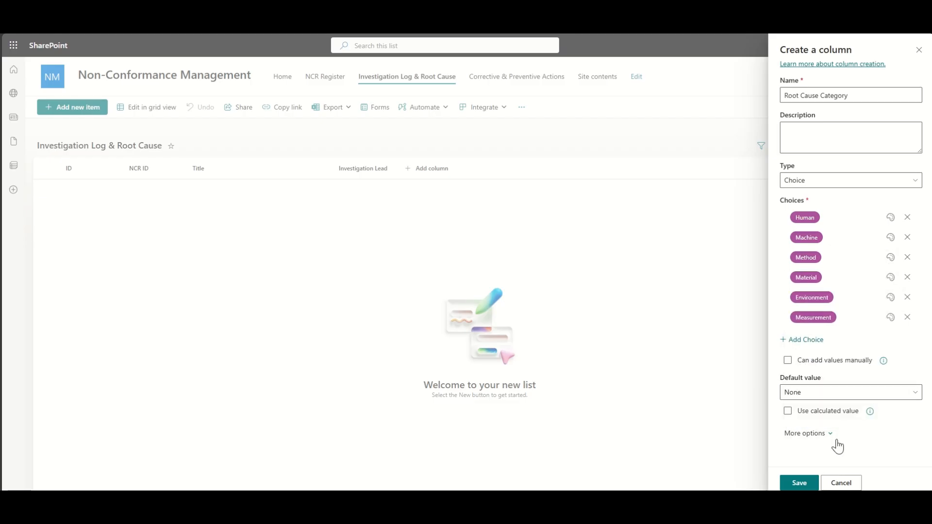
# - Save the Root Cause Category column and widen it in the list
pyautogui.click(799, 483)
pyautogui.moveTo(462, 168); pyautogui.dragTo(495, 168)
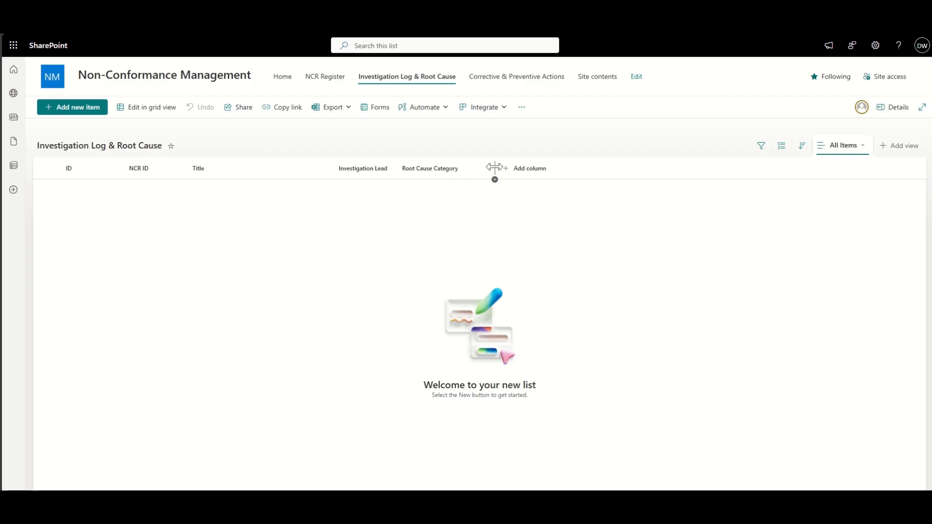
# - Start a new Choice column named Investigation Method
pyautogui.click(529, 169)
pyautogui.click(547, 217)
pyautogui.click(547, 341)
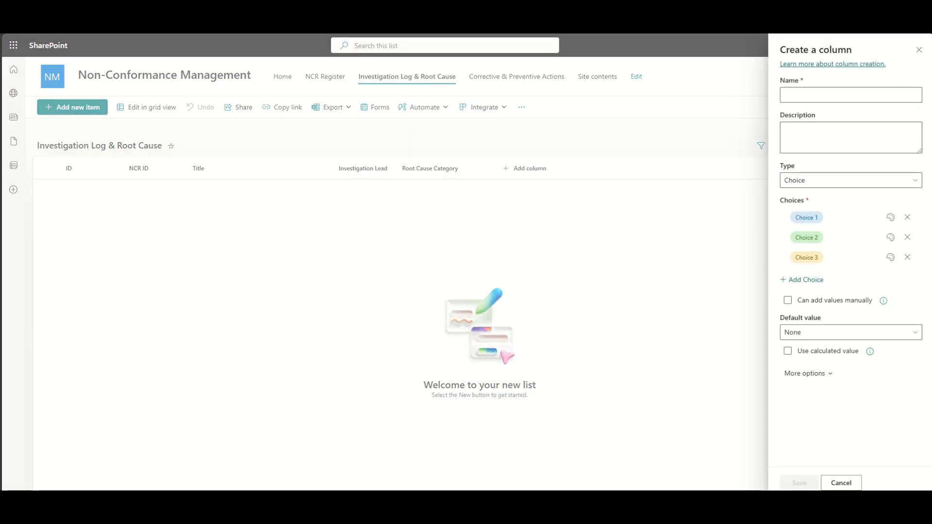
pyautogui.click(846, 95)
pyautogui.write('Investigation Method')
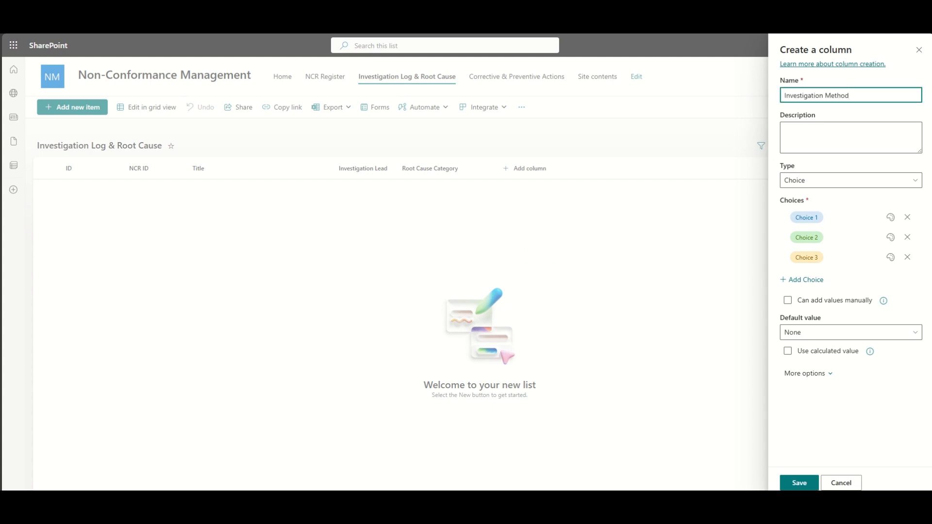
pyautogui.hotkey('alt', 'Tab')
# - Name the investigation method choices 5 Whys, Fishbone and FMEA
pyautogui.click(836, 218)
pyautogui.write('5 Whys')
pyautogui.press('Return')
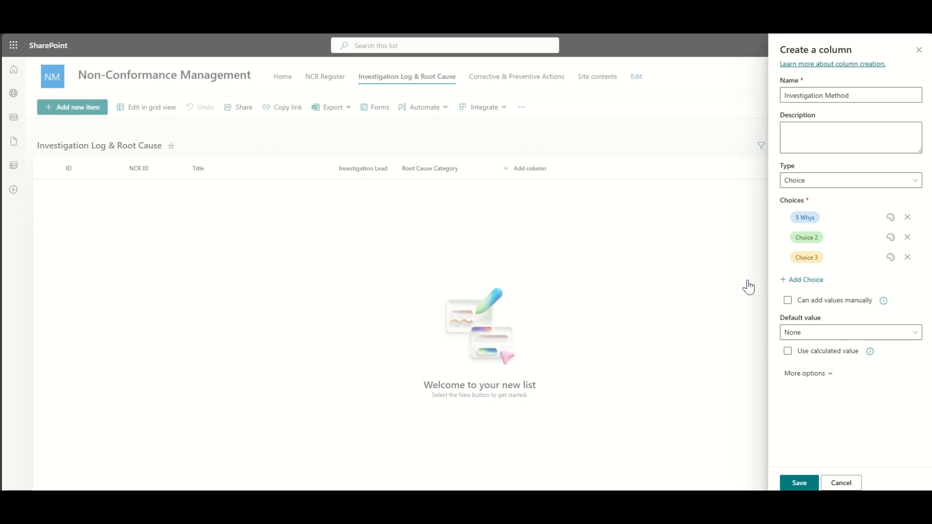
pyautogui.click(845, 233)
pyautogui.write('Fishbone')
pyautogui.press('Return')
pyautogui.click(846, 255)
# - Give all three investigation method choices a dark green fill and save the column
pyautogui.click(891, 226)
pyautogui.click(892, 272)
pyautogui.click(891, 237)
pyautogui.click(892, 292)
pyautogui.click(891, 258)
pyautogui.click(892, 312)
pyautogui.click(800, 483)
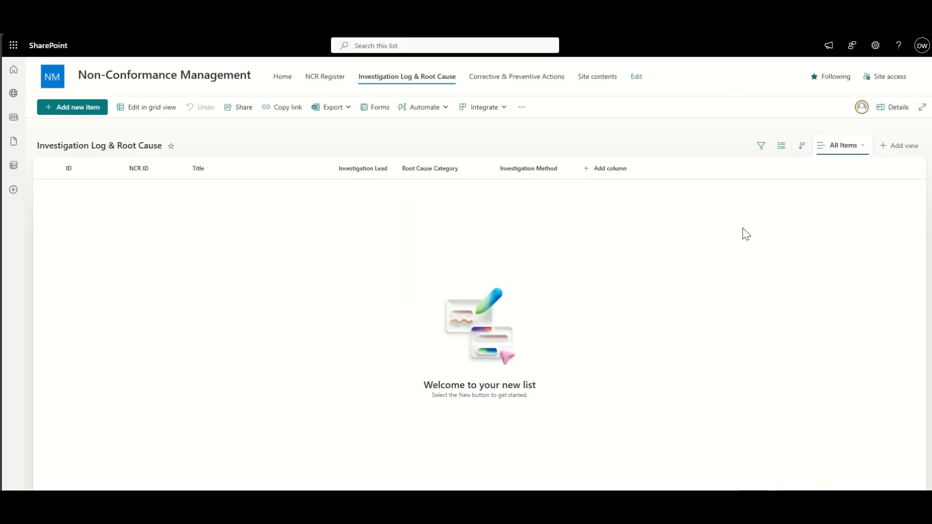
# - Add a Multiple lines of text column named Root Cause Description
pyautogui.click(606, 168)
pyautogui.click(651, 262)
pyautogui.click(636, 341)
pyautogui.click(793, 96)
pyautogui.write('Root Cause Description')
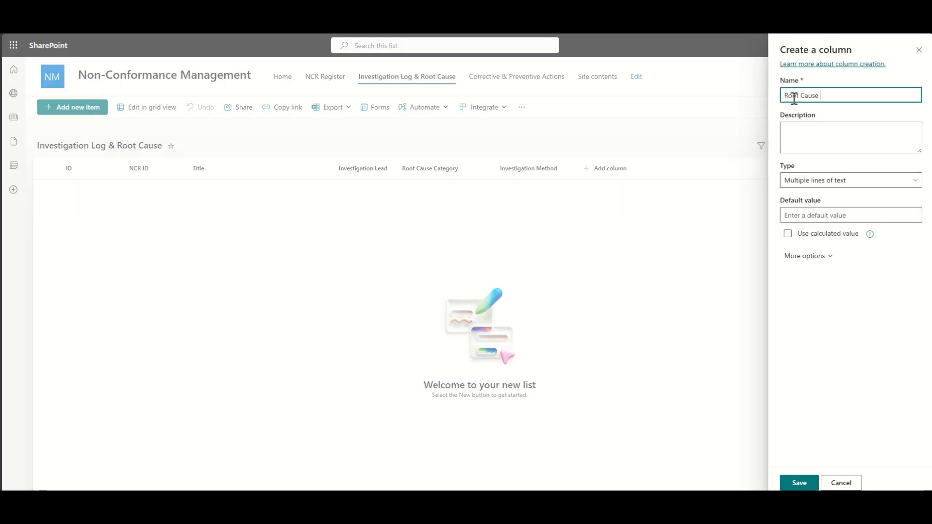
pyautogui.click(799, 482)
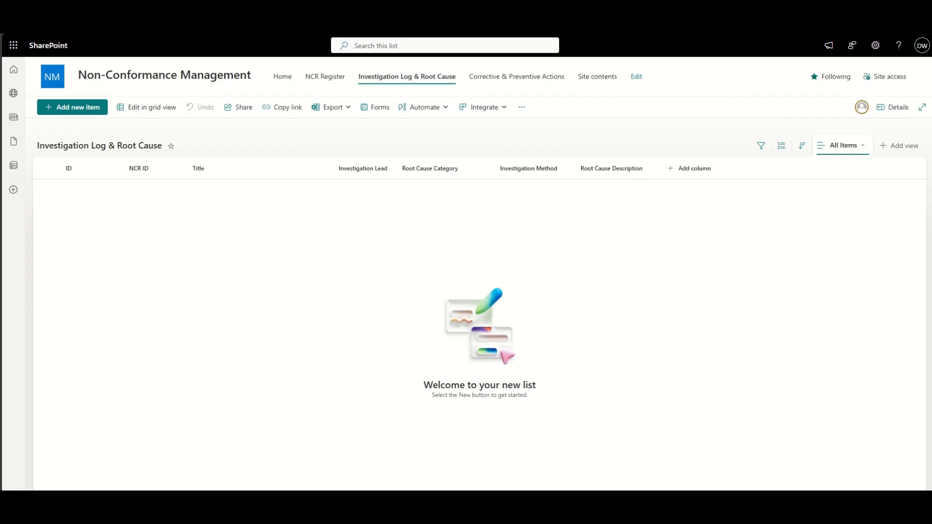
# - Add a Date and time column named Date Completed and save the current list view
pyautogui.click(692, 168)
pyautogui.click(708, 237)
pyautogui.click(710, 340)
pyautogui.click(807, 96)
pyautogui.write('Date Completed')
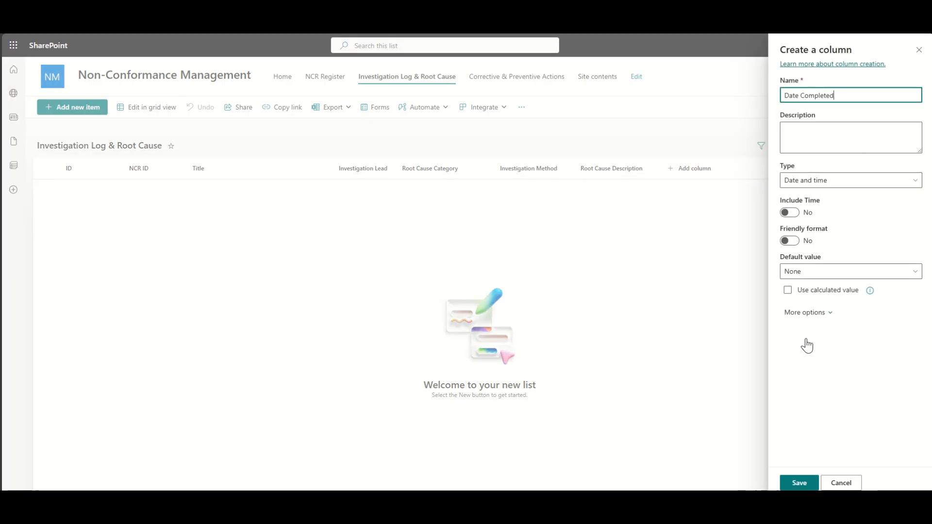
pyautogui.click(799, 483)
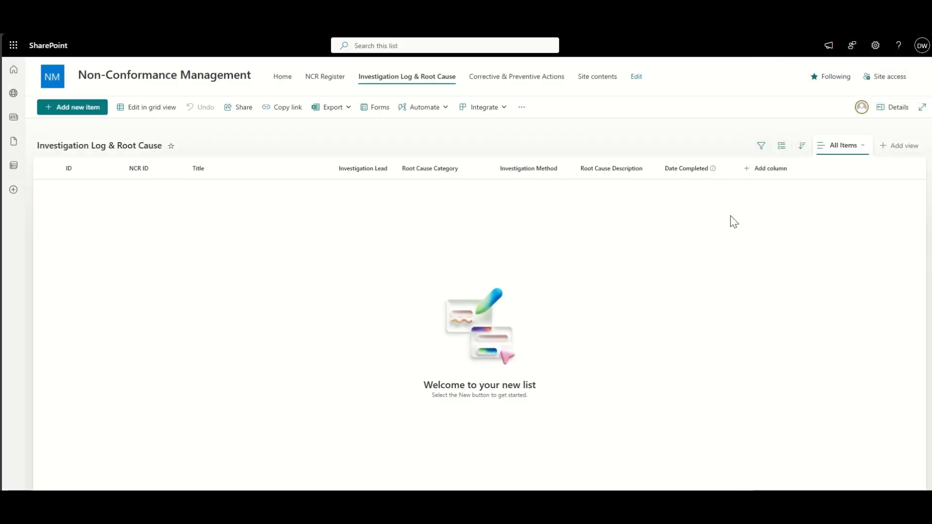
pyautogui.click(847, 147)
pyautogui.click(867, 217)
# - Start a new investigation item linked to NCR ID 1 and assign a person as its investigation lead
pyautogui.click(90, 109)
pyautogui.click(289, 193)
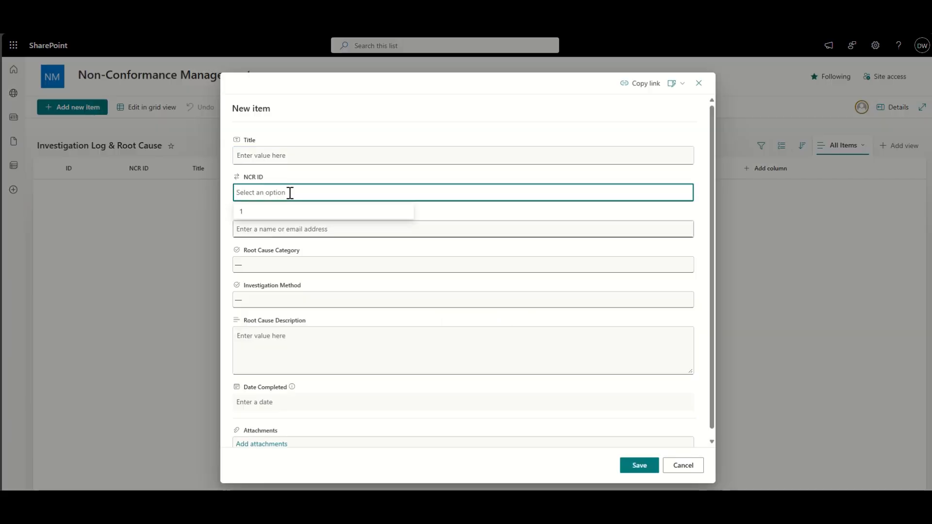
pyautogui.click(264, 212)
pyautogui.click(290, 156)
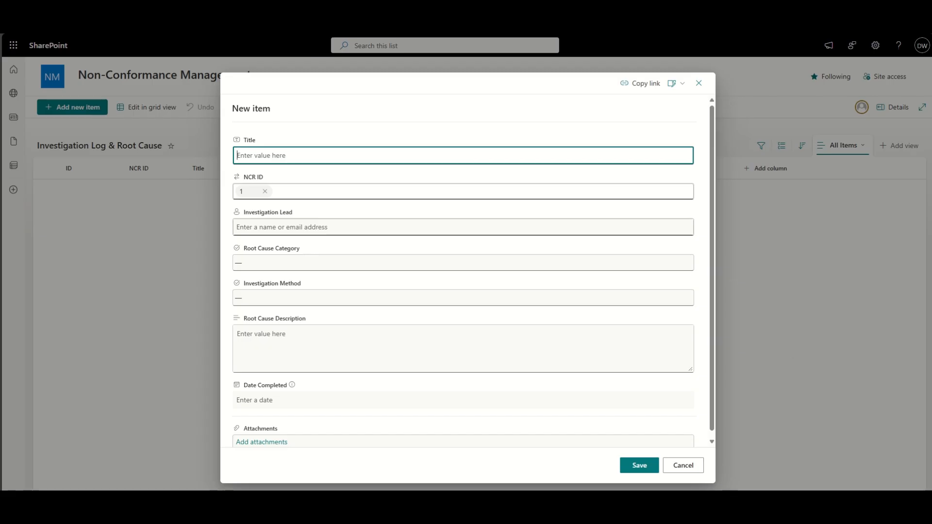
pyautogui.click(359, 224)
pyautogui.write('ge')
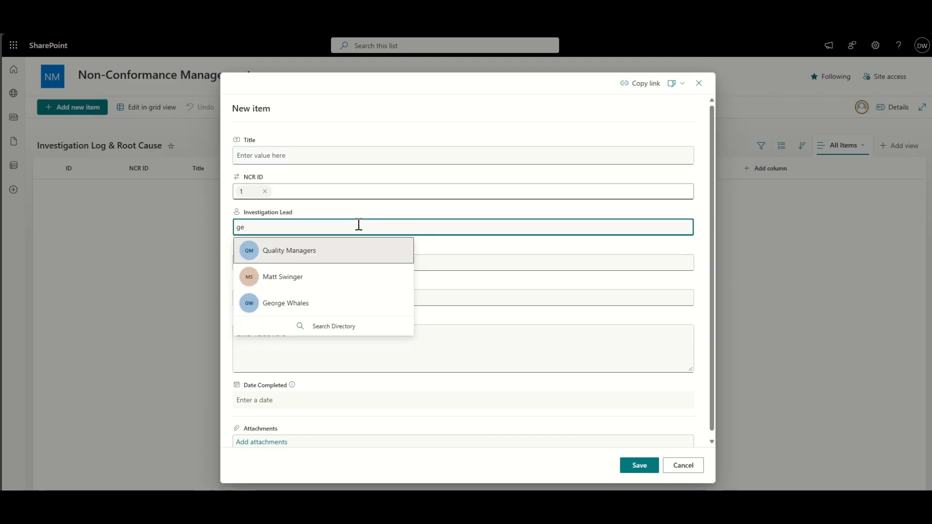
pyautogui.click(350, 299)
# - Set the item's root cause category to Method and its investigation method to 5 Whys
pyautogui.click(263, 263)
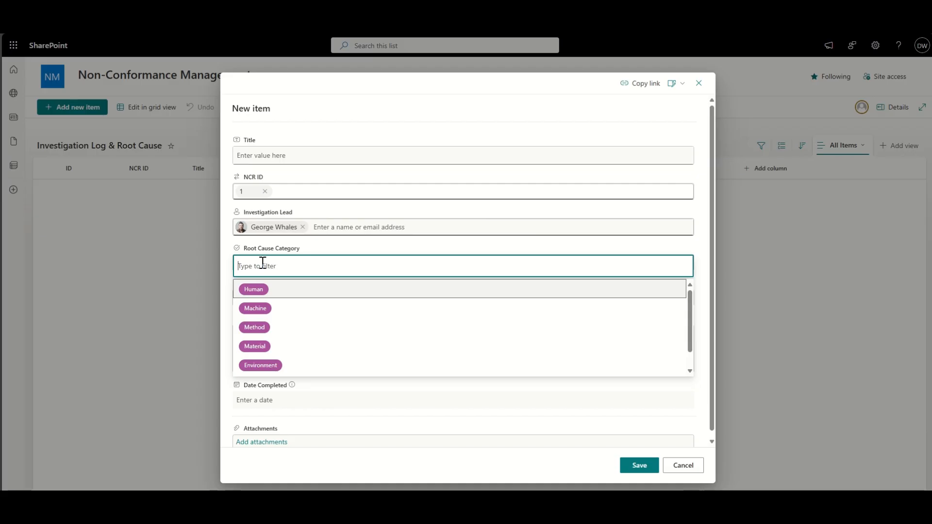
pyautogui.click(267, 328)
pyautogui.click(281, 301)
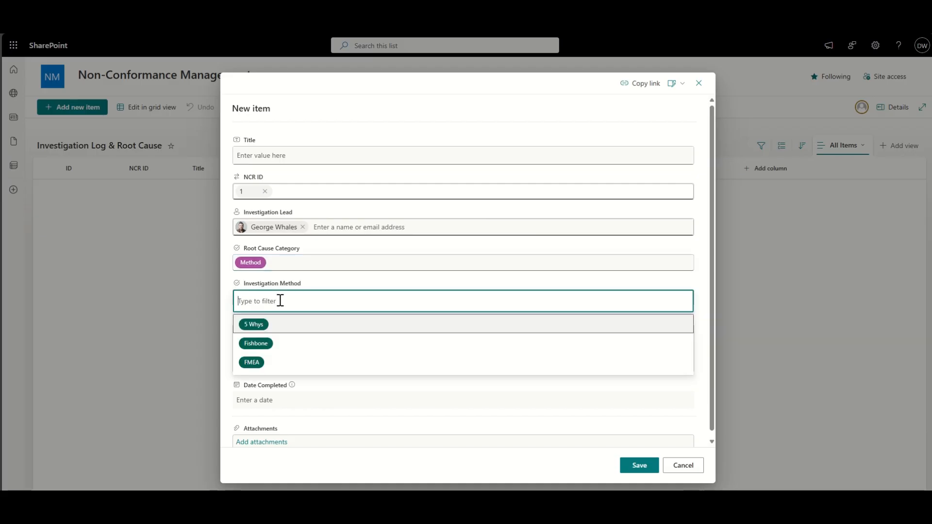
pyautogui.click(276, 327)
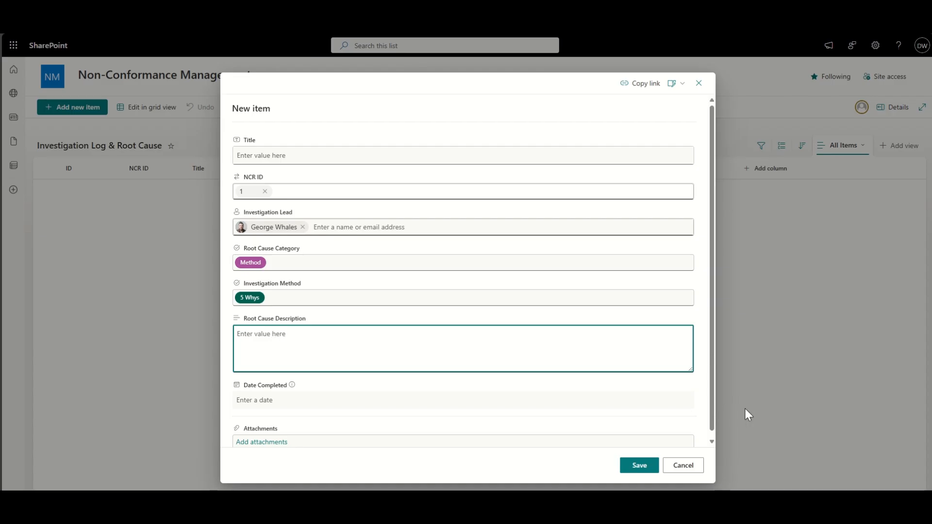
# - Enter the root cause description about missing supplier protective film causing transit scratches, set Date Completed to 10/3/2025, and save the item
pyautogui.click(422, 346)
pyautogui.write('Supplier packaging did not include protective film → parts rubbed together in transit → scratches formed.')
pyautogui.click(435, 397)
pyautogui.click(312, 297)
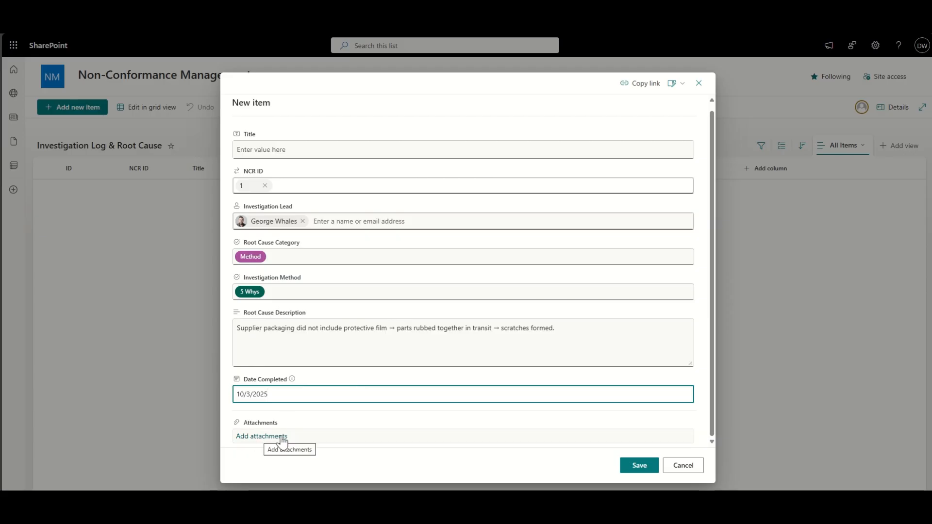
pyautogui.click(639, 465)
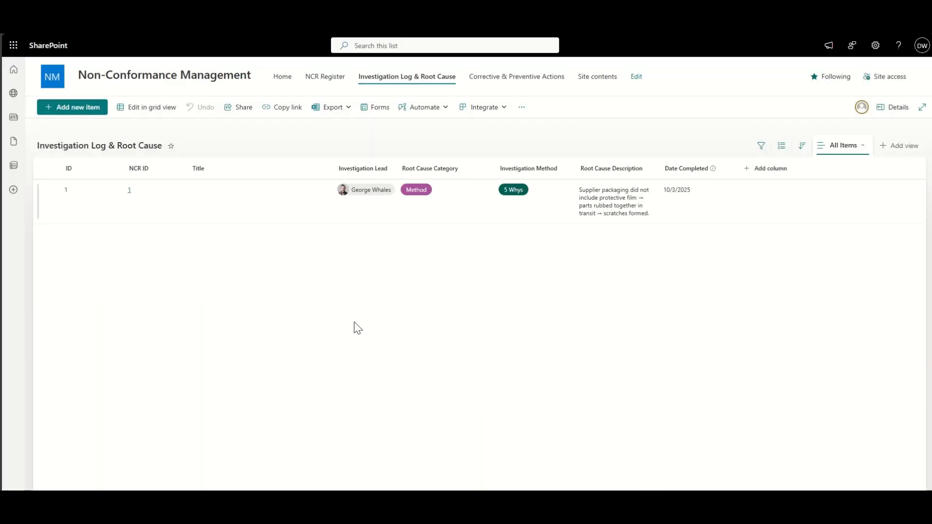
# - Check the NCR record linked to the investigation and return to the investigation list
pyautogui.click(129, 190)
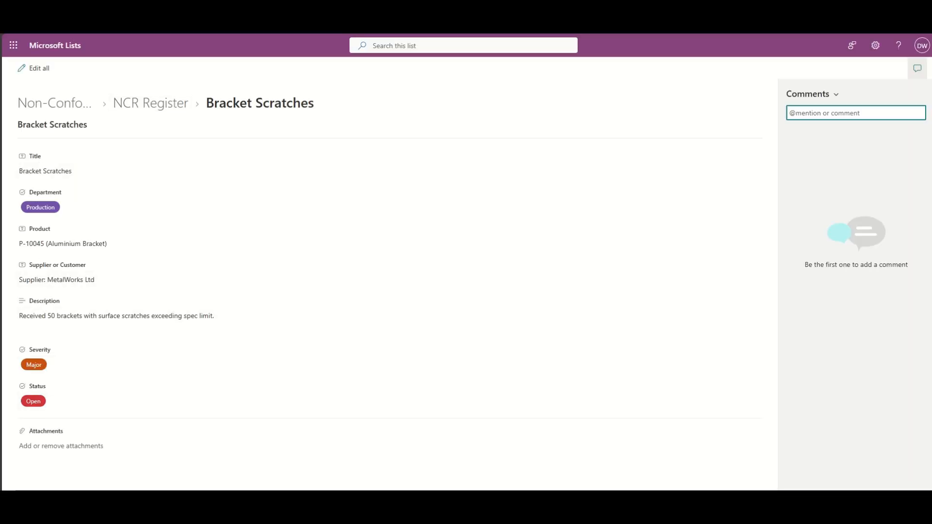
pyautogui.hotkey('ctrl', 'w')
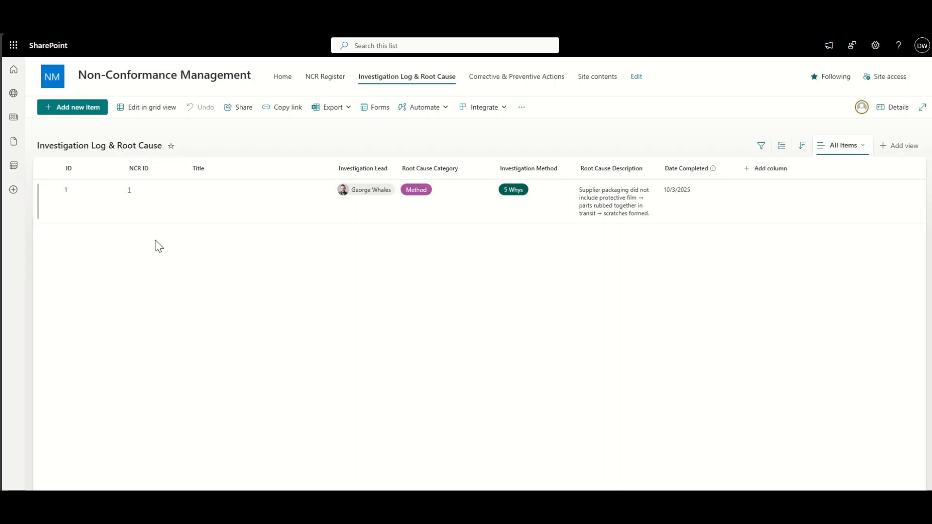
# - Title the investigation item Supplier Investigation using the grid view
pyautogui.click(194, 204)
pyautogui.click(170, 107)
pyautogui.click(271, 214)
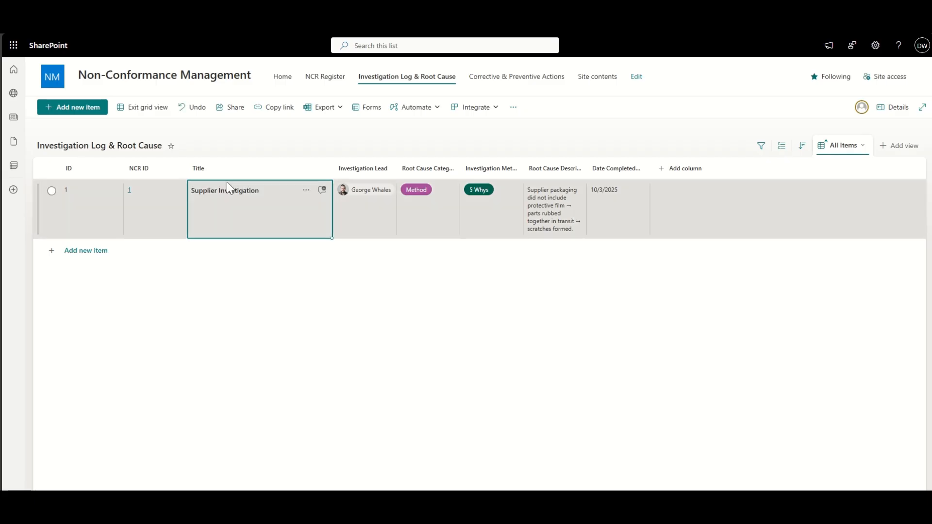
pyautogui.click(142, 107)
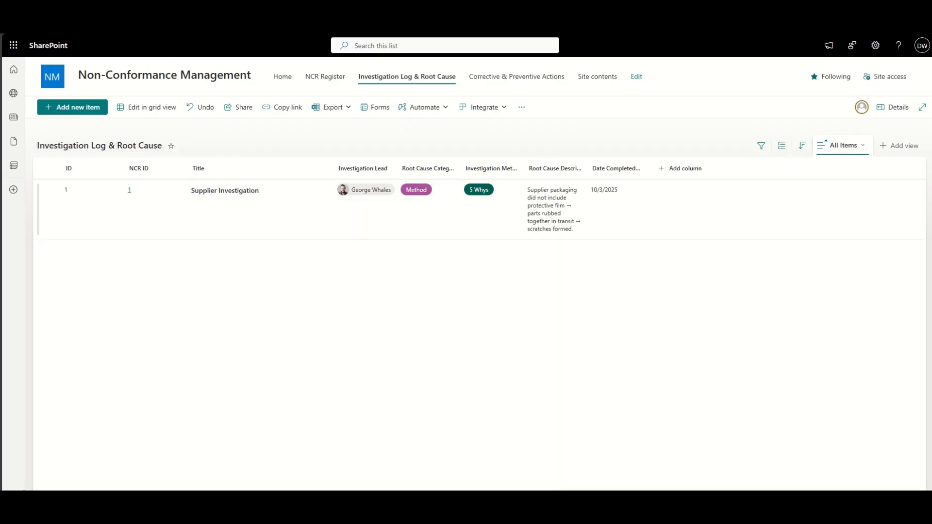
# - Filter the investigation list to NCR ID 1, and clear the filter
pyautogui.click(154, 170)
pyautogui.click(159, 226)
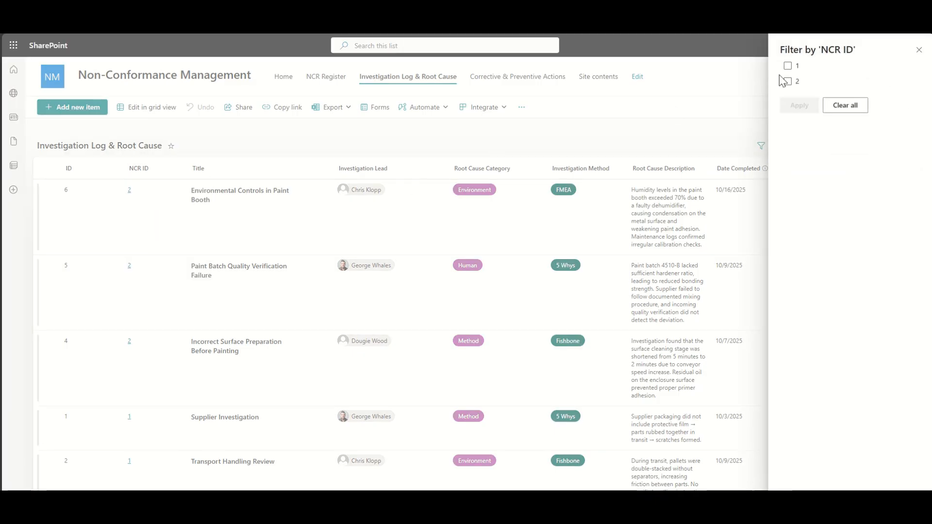
pyautogui.click(790, 67)
pyautogui.click(800, 106)
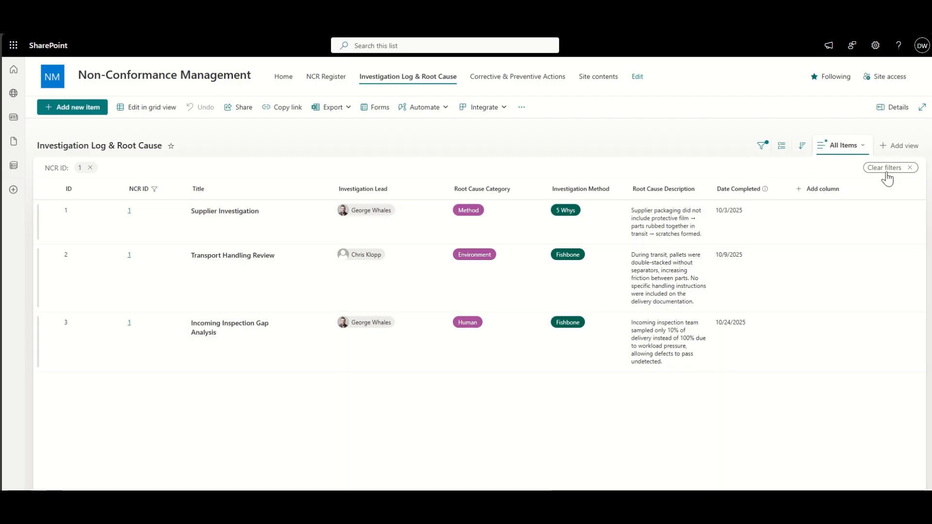
pyautogui.click(910, 169)
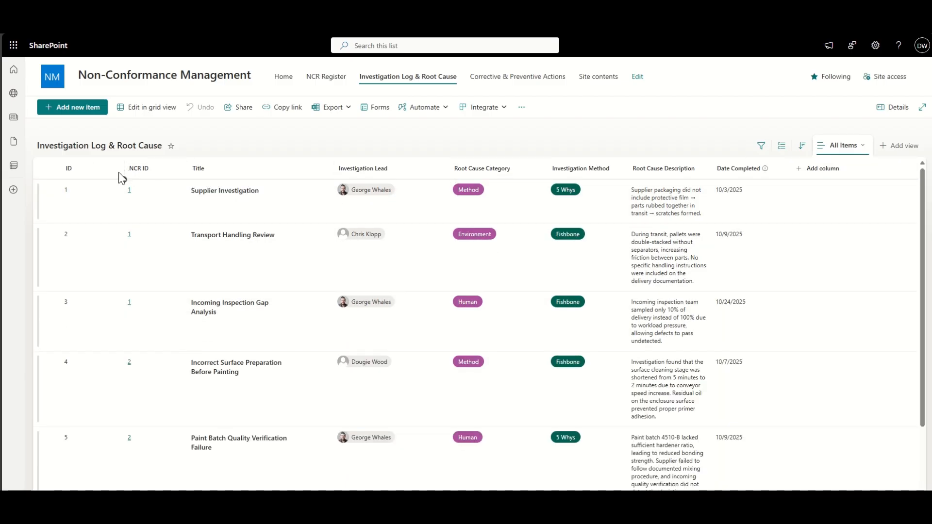
# - Group the investigation list by NCR ID, collapse the groups, and save the view
pyautogui.click(160, 174)
pyautogui.click(166, 239)
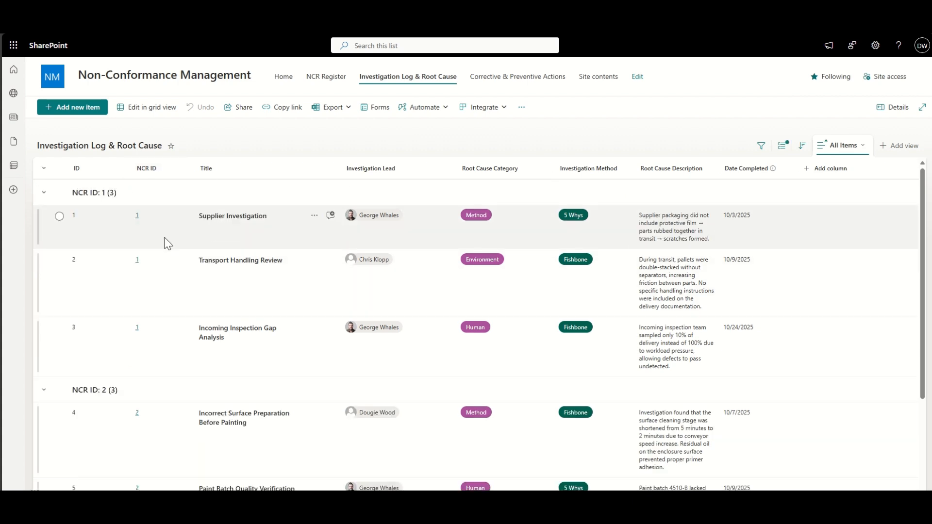
pyautogui.click(43, 169)
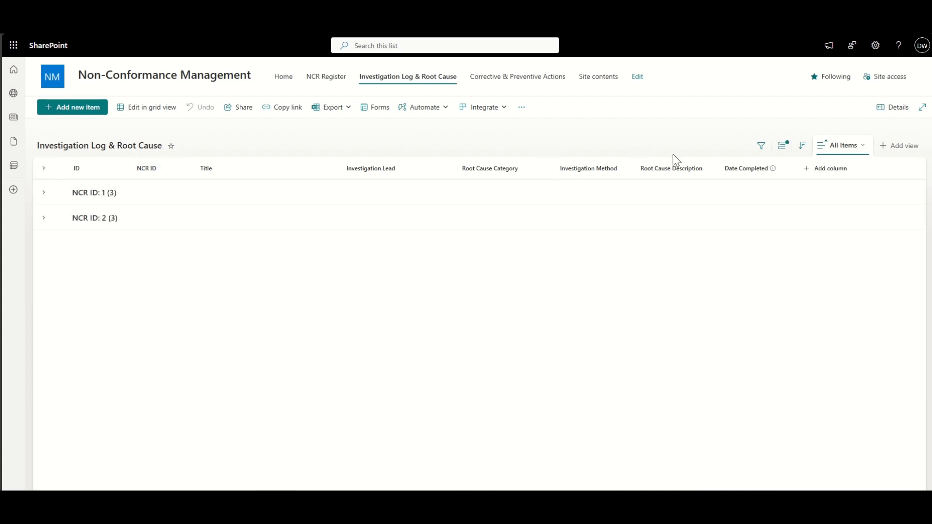
pyautogui.click(858, 149)
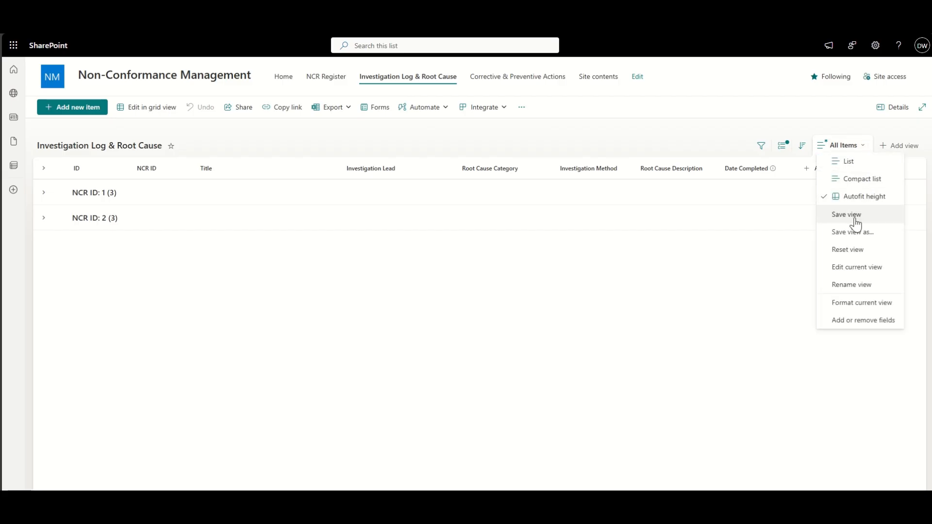
pyautogui.click(853, 214)
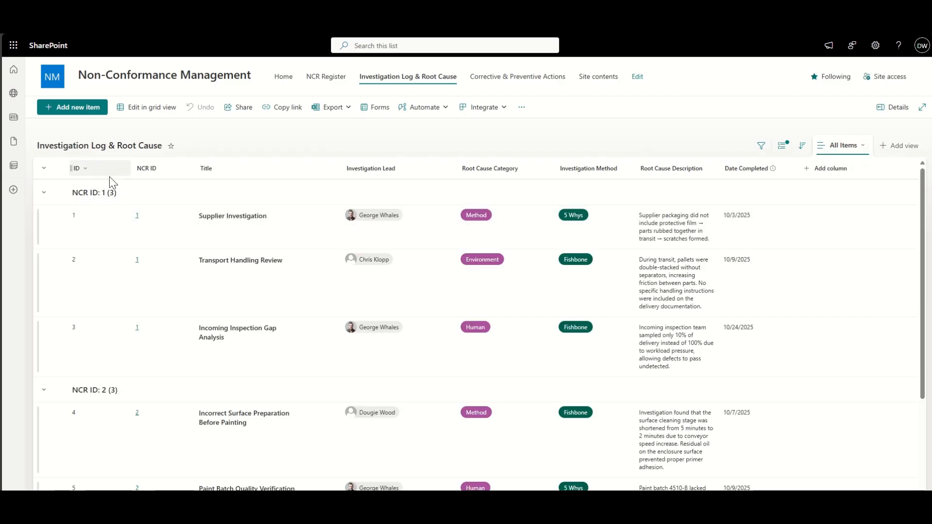
# - Display the ID column in first position in the All Items view of the Corrective & Preventive Actions list
pyautogui.click(524, 81)
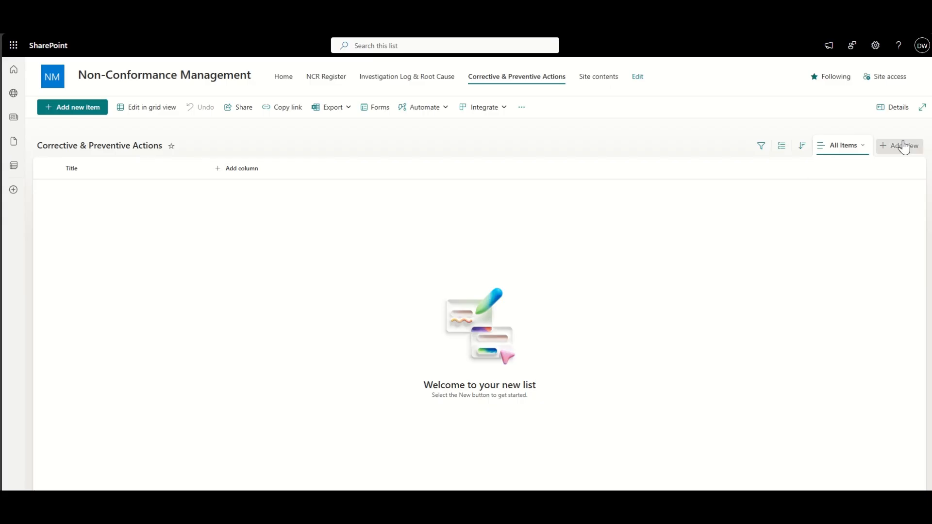
pyautogui.click(850, 147)
pyautogui.click(861, 250)
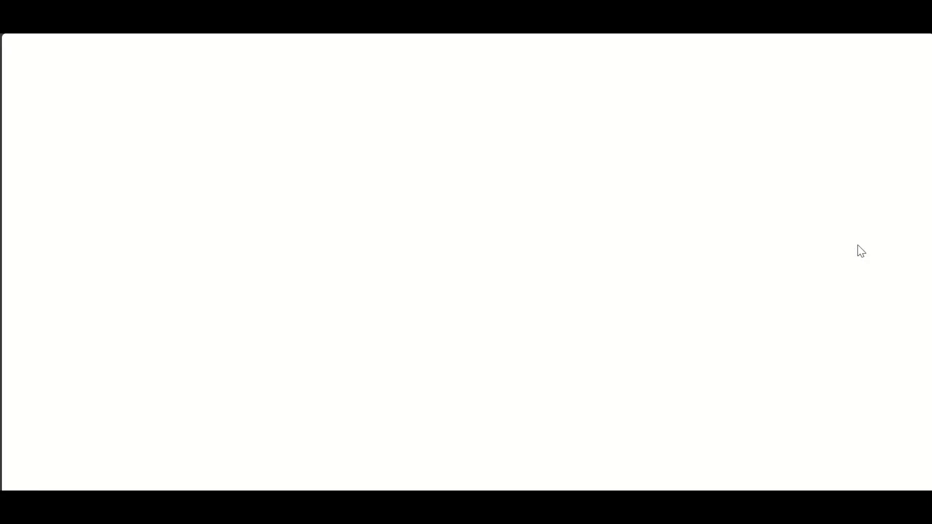
pyautogui.scroll(-2, 572, 343)
pyautogui.click(519, 338)
pyautogui.click(835, 337)
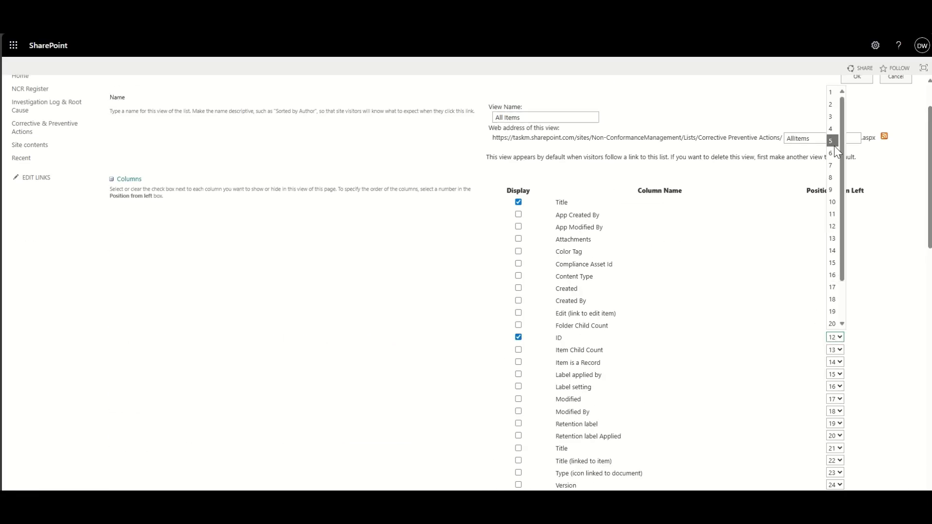
pyautogui.click(831, 93)
pyautogui.click(859, 77)
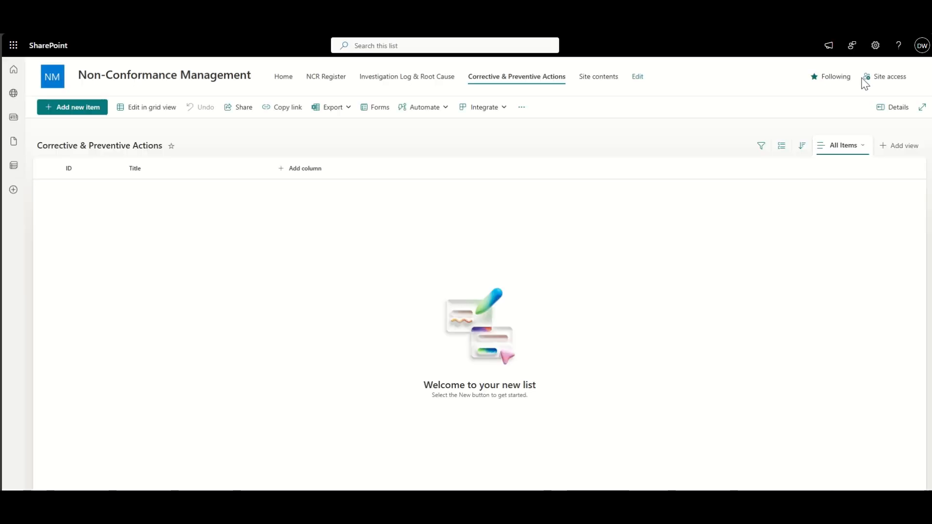
# - Add a Lookup column named NCR ID that draws on the ID of the NCR Register list
pyautogui.click(293, 172)
pyautogui.scroll(-4, 477, 260)
pyautogui.click(478, 265)
pyautogui.click(470, 343)
pyautogui.click(801, 95)
pyautogui.write('NCR ID')
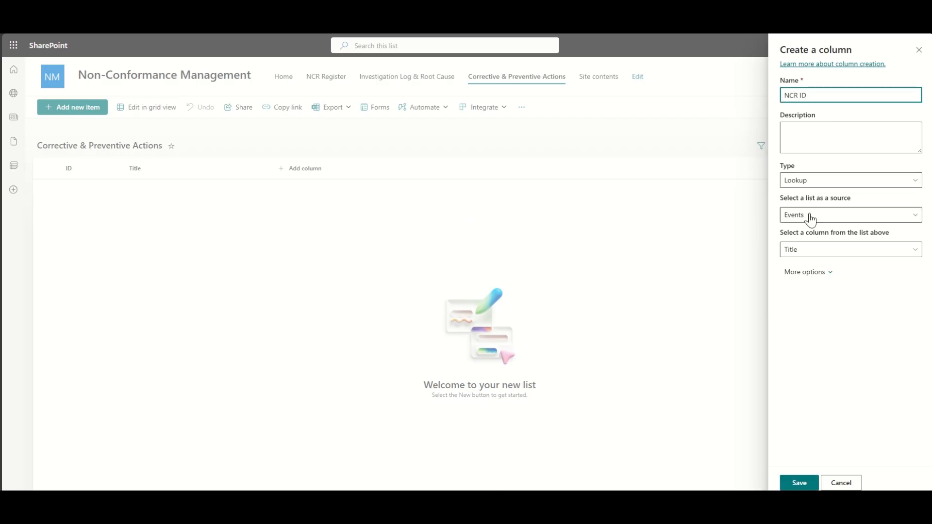
pyautogui.click(810, 213)
pyautogui.click(833, 335)
pyautogui.click(851, 249)
pyautogui.click(808, 348)
pyautogui.click(800, 483)
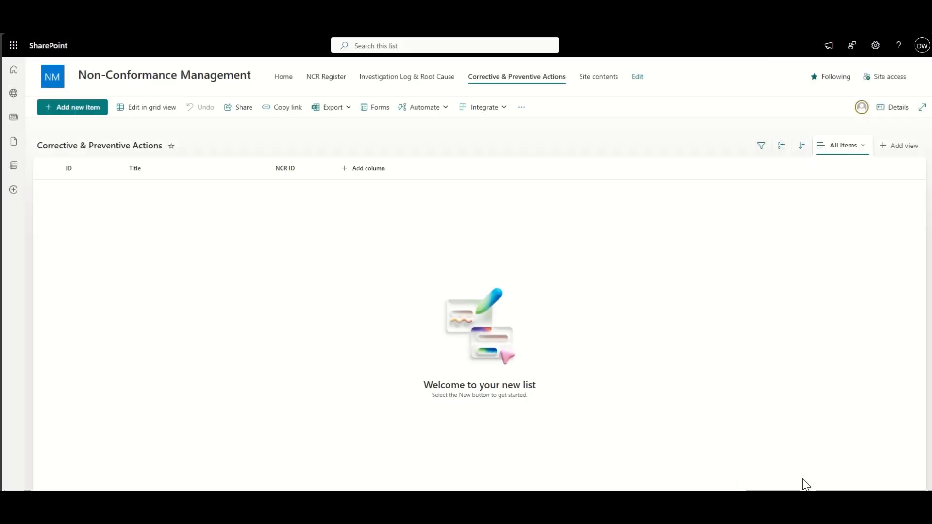
# - Add a Lookup column named Investigation ID that draws on the ID of the Investigation Log & Root Cause list
pyautogui.click(366, 171)
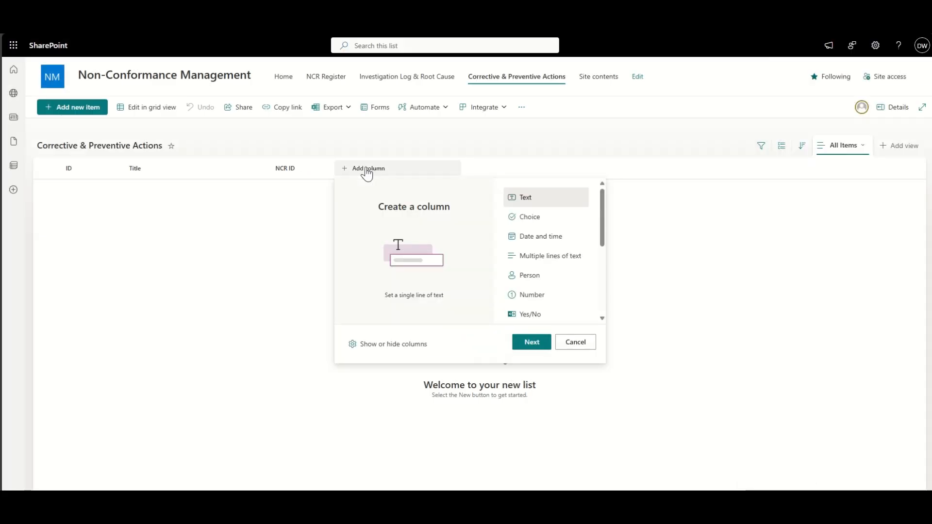
pyautogui.scroll(-5, 566, 238)
pyautogui.click(537, 264)
pyautogui.click(534, 343)
pyautogui.click(811, 95)
pyautogui.write('INVEST')
pyautogui.doubleClick(815, 96)
pyautogui.write('Investigation ID')
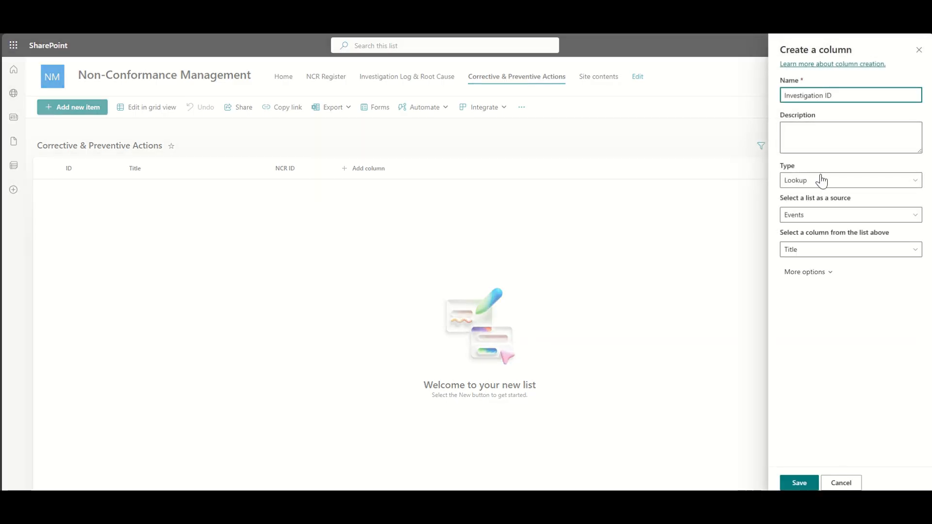
pyautogui.click(814, 215)
pyautogui.click(816, 248)
pyautogui.click(816, 254)
pyautogui.click(804, 336)
pyautogui.click(799, 483)
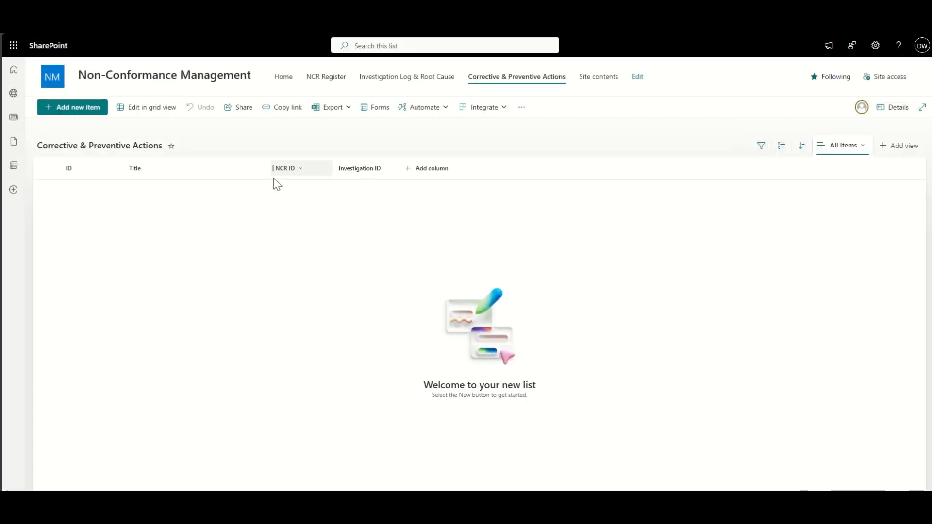
# - Add a Multiple lines of text column named Action Description
pyautogui.click(440, 177)
pyautogui.click(613, 256)
pyautogui.click(595, 342)
pyautogui.click(857, 93)
pyautogui.write('Action Description')
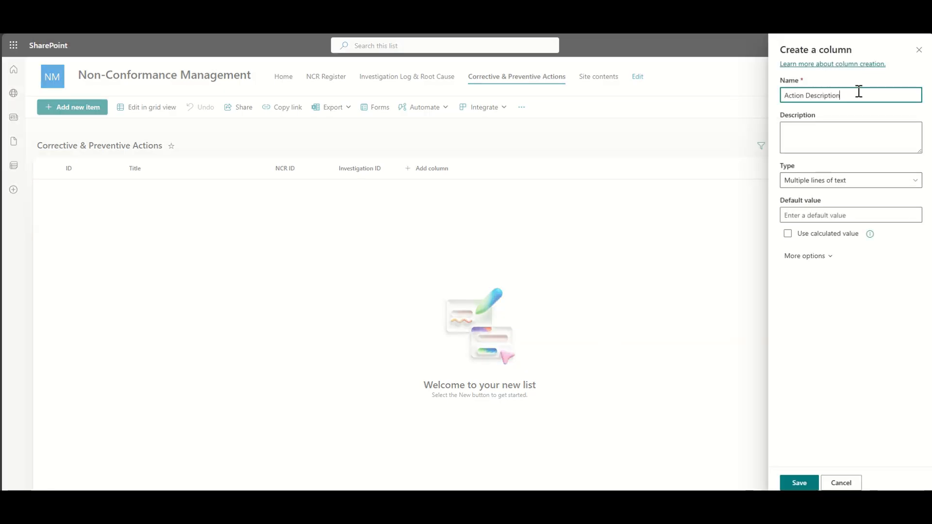
pyautogui.click(799, 483)
# - Start a Choice column named Action Type with the choices Correction, Corrective Action and Preventive Action
pyautogui.click(492, 176)
pyautogui.click(510, 217)
pyautogui.click(514, 342)
pyautogui.click(801, 96)
pyautogui.write('Action Type')
pyautogui.click(835, 214)
pyautogui.write('Correc')
pyautogui.click(836, 236)
pyautogui.write('Correcti')
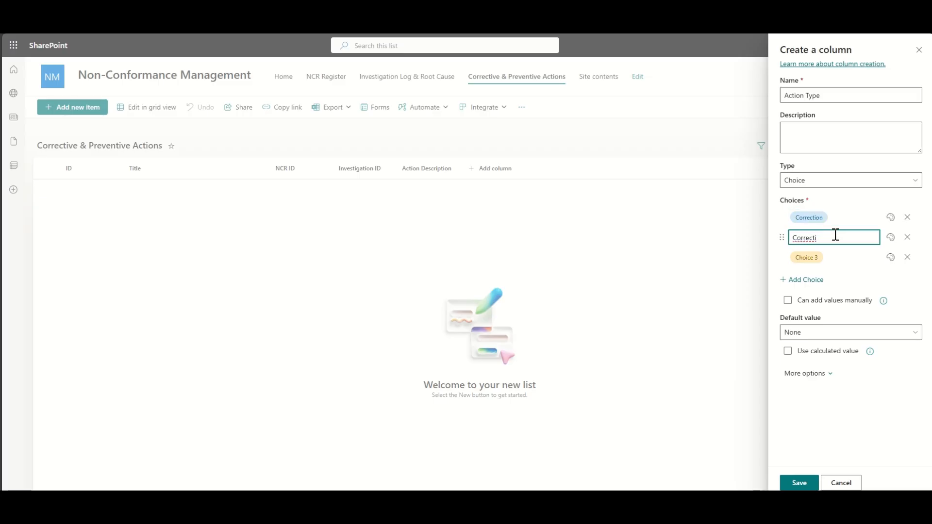
pyautogui.write('ve Action')
pyautogui.click(835, 257)
pyautogui.write('Preventive Action')
pyautogui.click(846, 439)
# - Color Preventive Action light green, Corrective Action red and Correction light cyan, and save the Action Type column
pyautogui.click(889, 260)
pyautogui.click(860, 347)
pyautogui.click(890, 238)
pyautogui.click(860, 316)
pyautogui.click(891, 217)
pyautogui.click(875, 306)
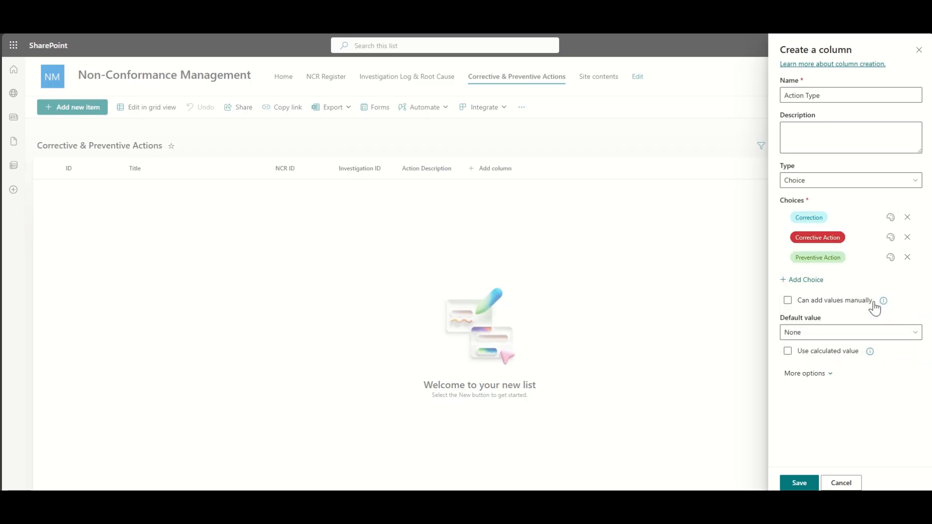
pyautogui.click(800, 482)
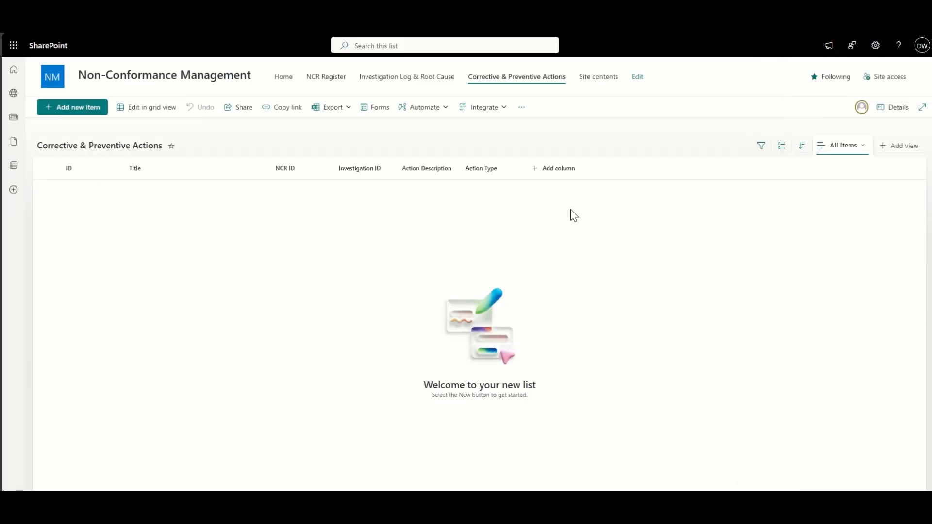
# - Add a Person column named Assigned To
pyautogui.click(557, 171)
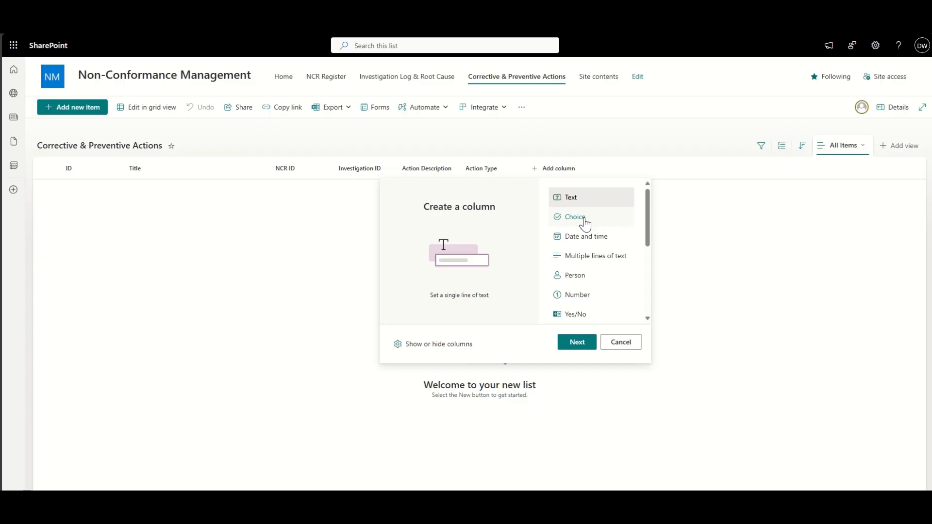
pyautogui.scroll(-1, 585, 224)
pyautogui.click(585, 248)
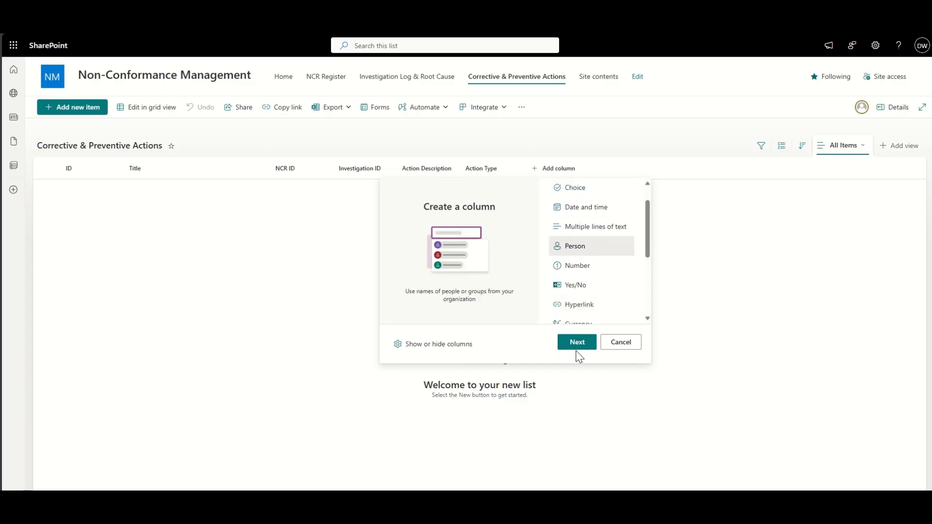
pyautogui.click(576, 351)
pyautogui.write('Assigned To')
pyautogui.click(789, 234)
pyautogui.click(799, 483)
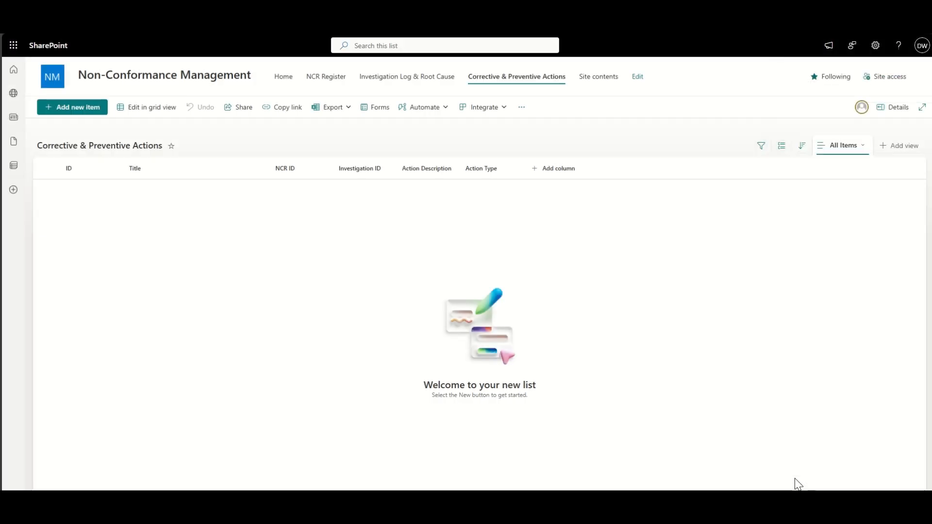
# - Add a Date and time column named Target Date
pyautogui.click(624, 168)
pyautogui.click(645, 235)
pyautogui.click(648, 345)
pyautogui.click(806, 94)
pyautogui.write('Yarget Da')
pyautogui.click(799, 482)
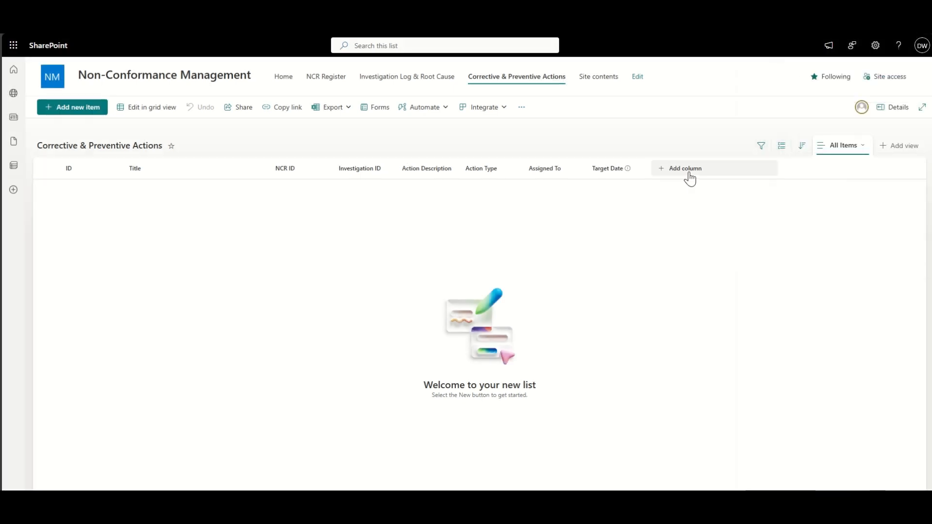
# - Start a Choice column named Status and make its first choice Not Started with a red fill
pyautogui.click(690, 178)
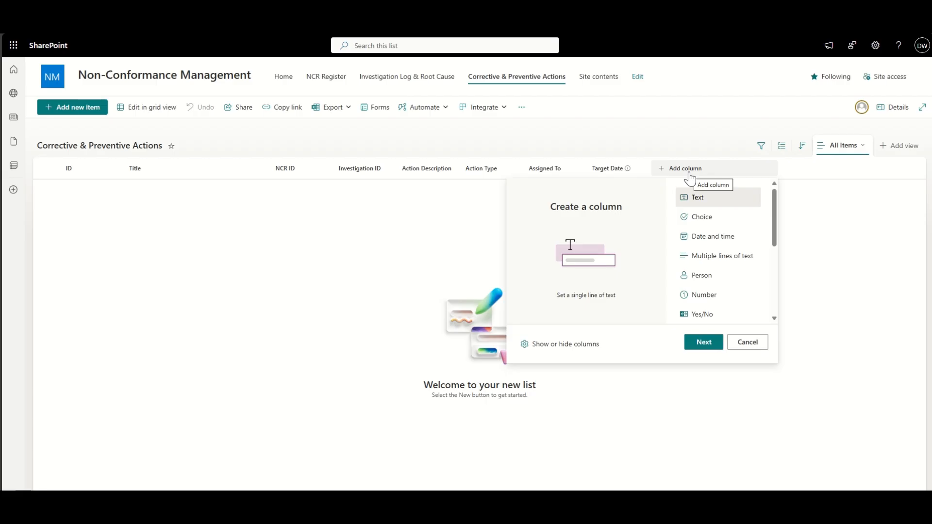
pyautogui.click(702, 217)
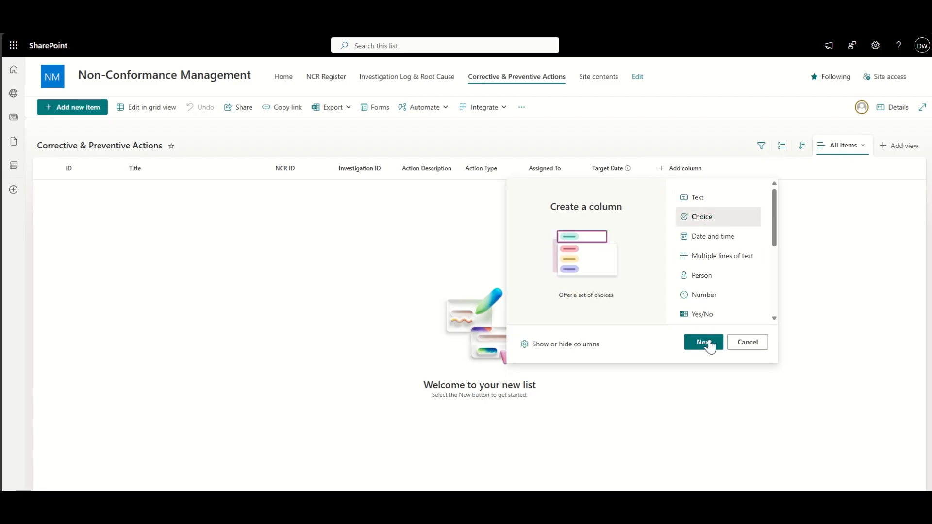
pyautogui.click(704, 342)
pyautogui.write('Status')
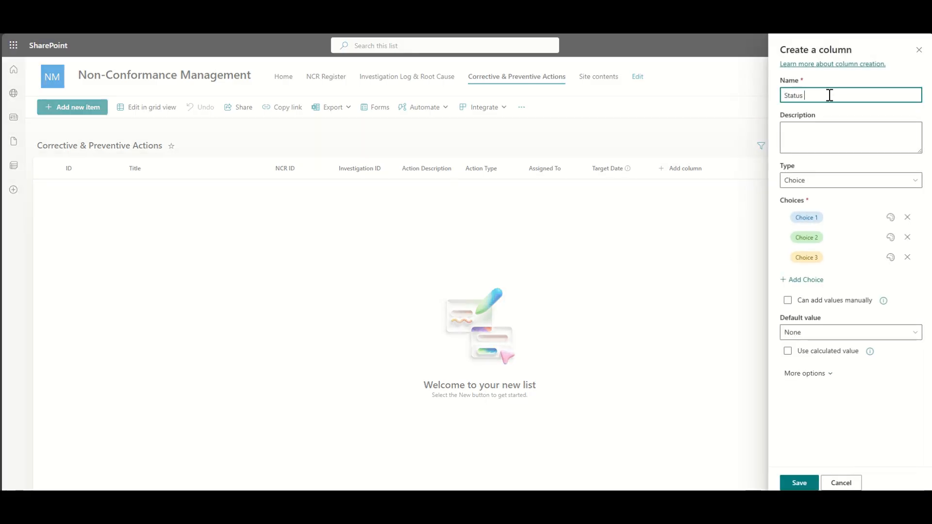
pyautogui.click(835, 219)
pyautogui.write('Not ttarted')
pyautogui.click(890, 218)
pyautogui.click(816, 274)
# - Define the next Status choices as In Progress in light yellow and Completed in dark green
pyautogui.click(837, 241)
pyautogui.write('In Progress')
pyautogui.click(890, 238)
pyautogui.click(845, 324)
pyautogui.click(832, 256)
pyautogui.write('Completed')
pyautogui.click(890, 257)
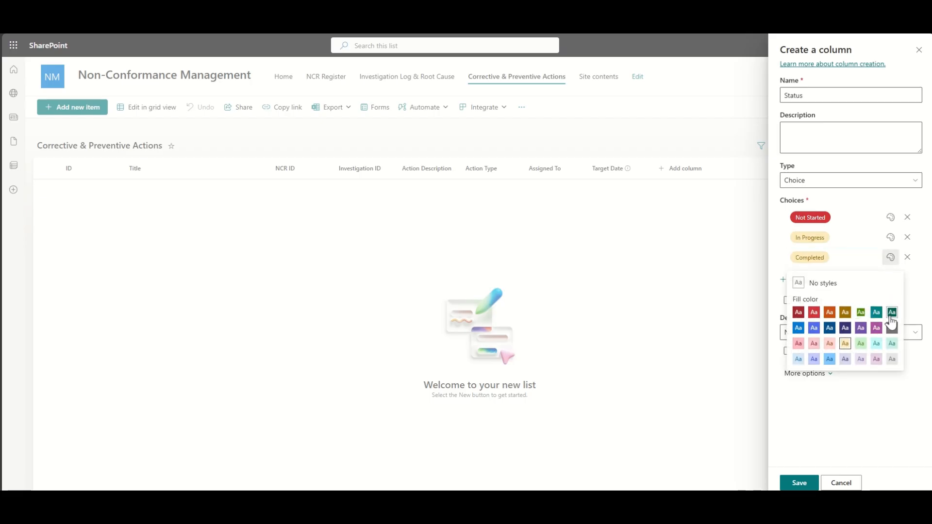
pyautogui.click(892, 312)
# - Add a Verified choice with a green fill to the Status column, set the default value to Not Started and save the column
pyautogui.click(820, 280)
pyautogui.click(833, 276)
pyautogui.write('Verified')
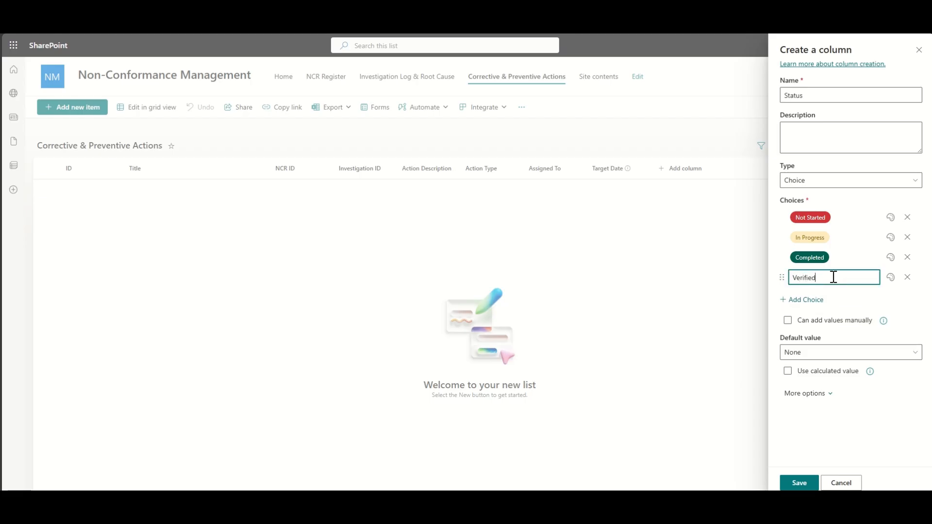
pyautogui.click(891, 277)
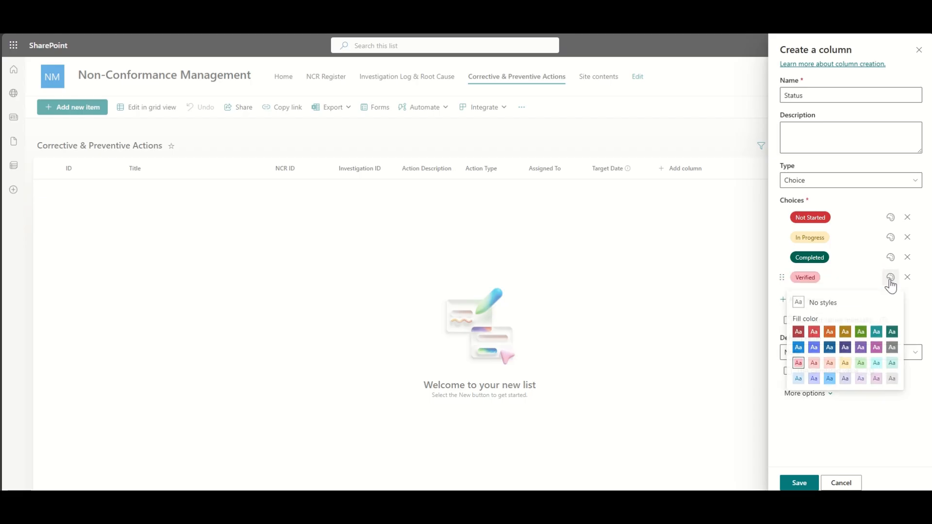
pyautogui.click(861, 332)
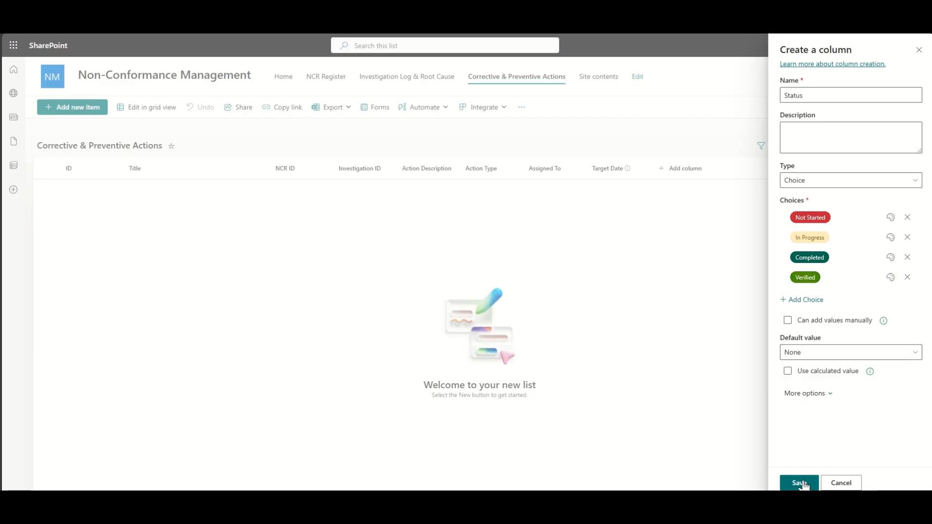
pyautogui.click(851, 353)
pyautogui.click(836, 385)
pyautogui.click(809, 482)
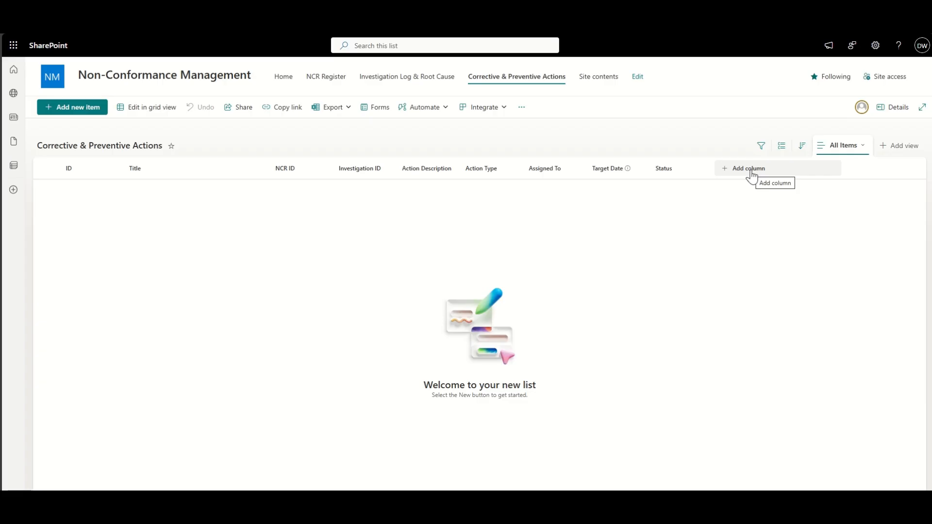
# - Add a Person column named Verified By with profile photos shown
pyautogui.click(751, 172)
pyautogui.click(766, 275)
pyautogui.click(767, 342)
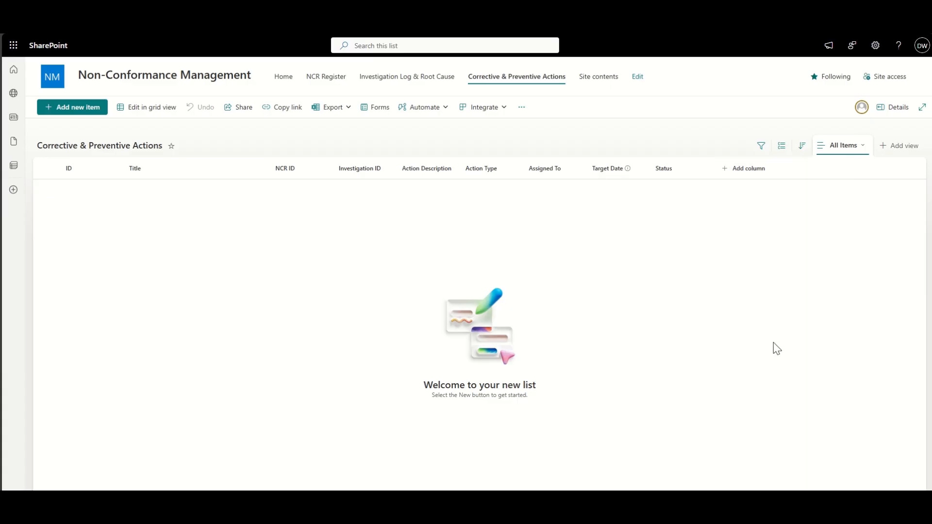
pyautogui.click(797, 92)
pyautogui.write('Verified By')
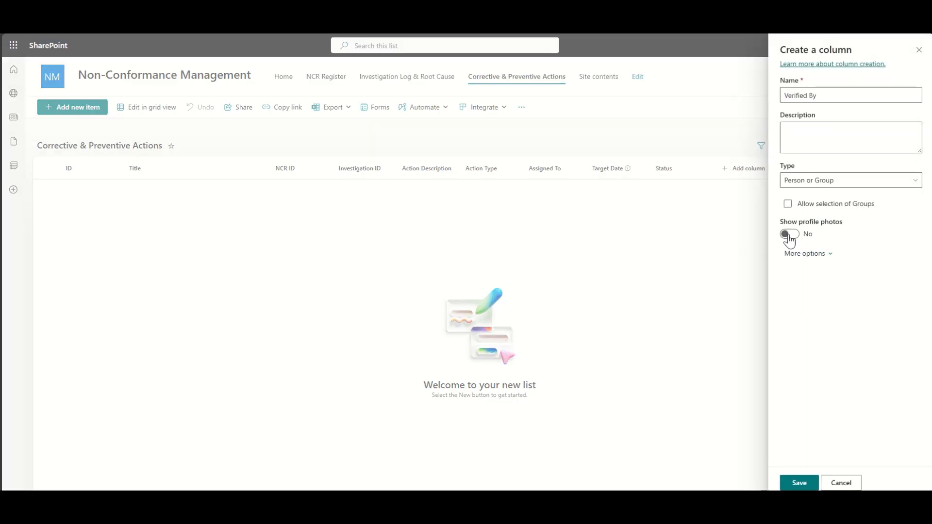
pyautogui.click(789, 234)
pyautogui.click(806, 253)
pyautogui.click(799, 483)
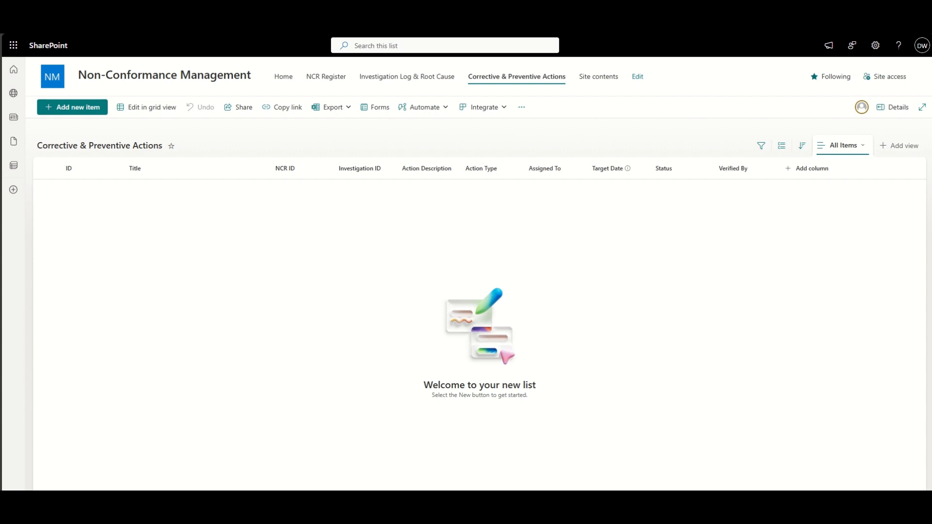
# - Start a new action item titled Reinstate Full Surface Cleaning Cycle, linked to NCR ID 2 and Investigation ID 6
pyautogui.click(96, 110)
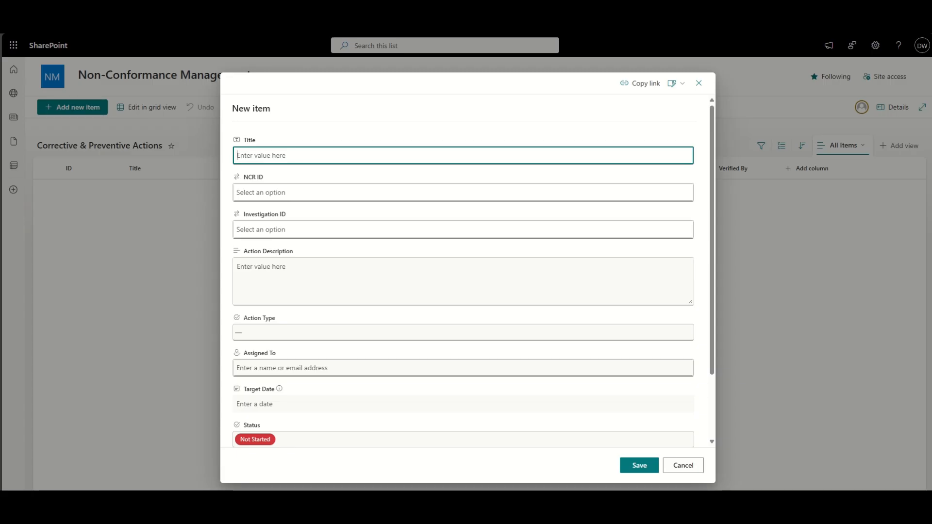
pyautogui.click(292, 232)
pyautogui.click(252, 329)
pyautogui.click(284, 190)
pyautogui.click(265, 228)
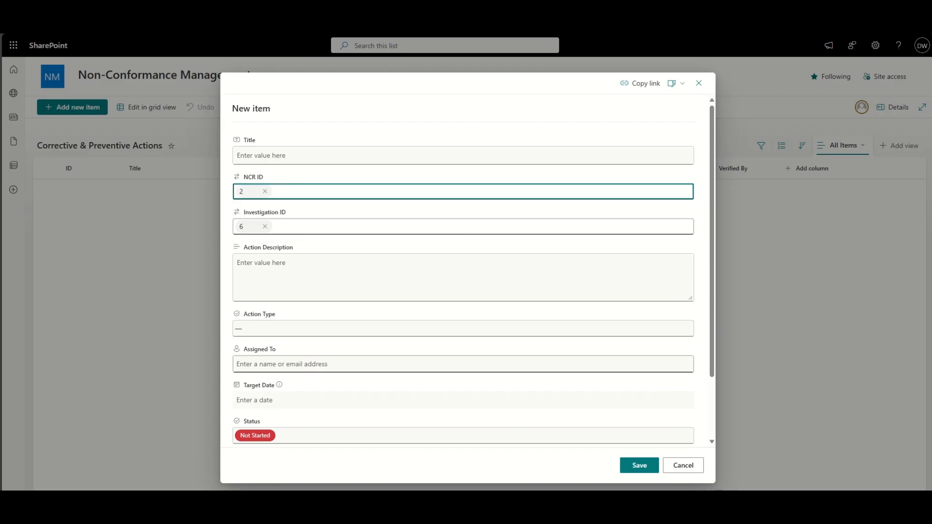
pyautogui.click(290, 154)
pyautogui.write('Reinstate Full Surface Cleaning Cycle')
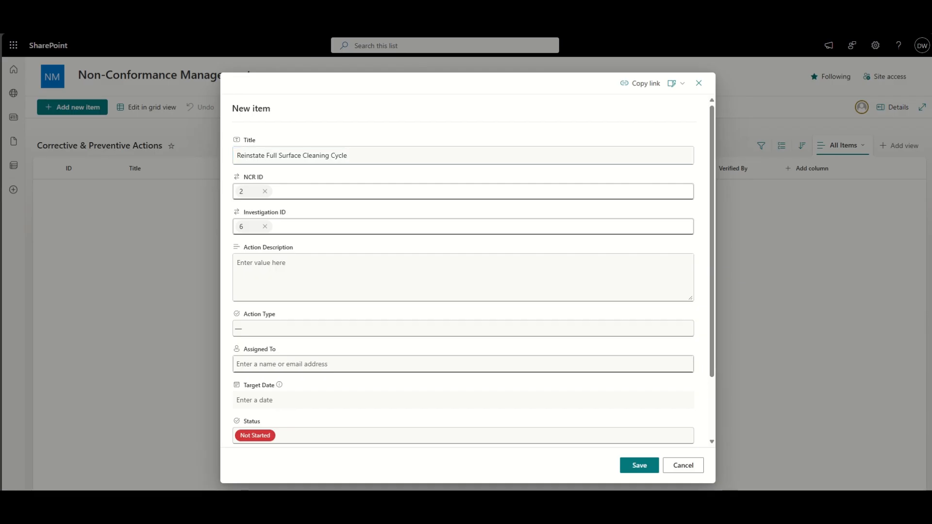
# - Describe restoring the full 5-minute degreasing cycle, adding a visual timer indicator and training operators on conveyor speed, and set Action Type to Corrective Action
pyautogui.click(348, 271)
pyautogui.write('Restore full 5-minute degreasing cycle and add visual timer indicator at cleaning station. Train operators on correct conveyor speed settings.')
pyautogui.click(307, 332)
pyautogui.click(287, 374)
# - Assign the cleaning cycle action to the responsible person with Target Date 10/31/2025 and save the item
pyautogui.click(310, 364)
pyautogui.write('gav')
pyautogui.click(300, 392)
pyautogui.scroll(-2, 446, 308)
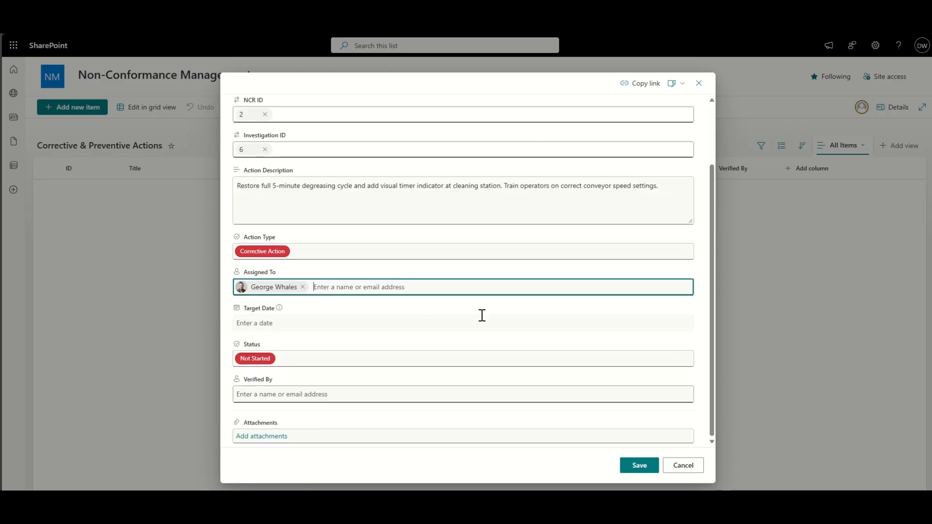
pyautogui.click(291, 327)
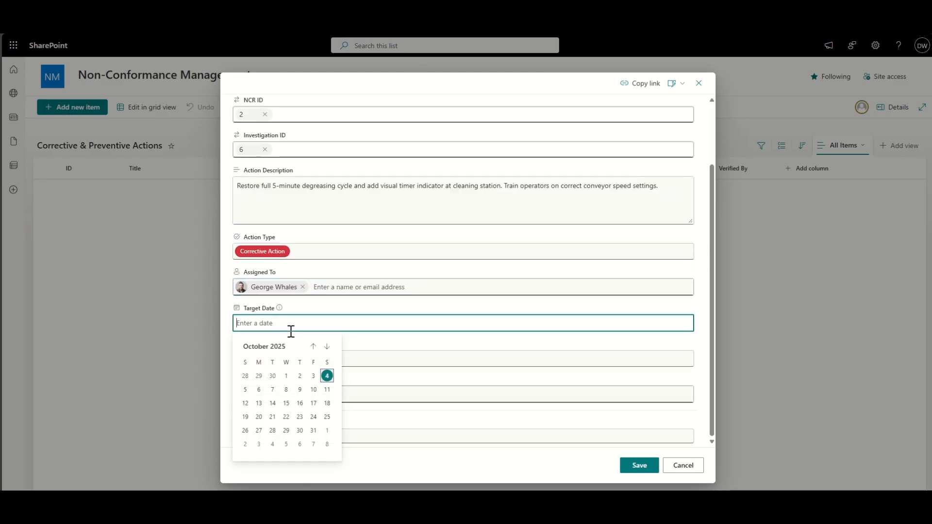
pyautogui.click(313, 431)
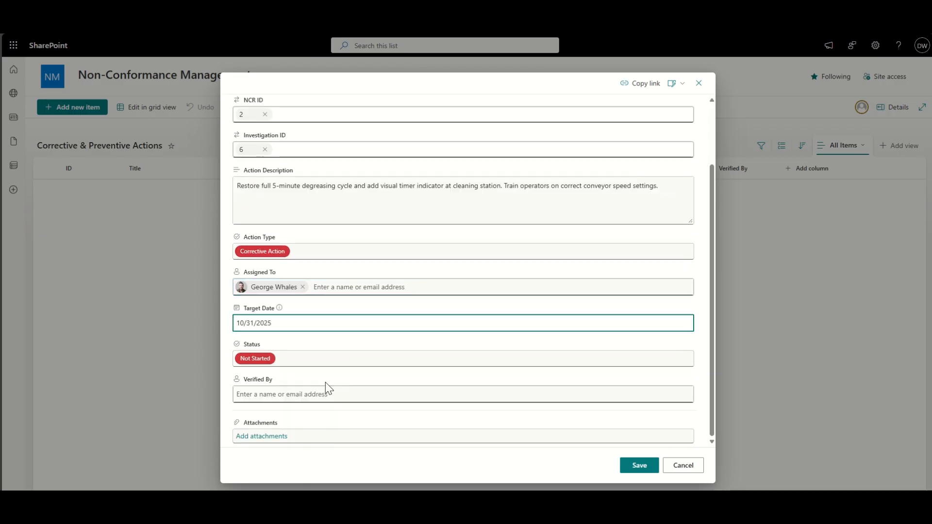
pyautogui.click(640, 466)
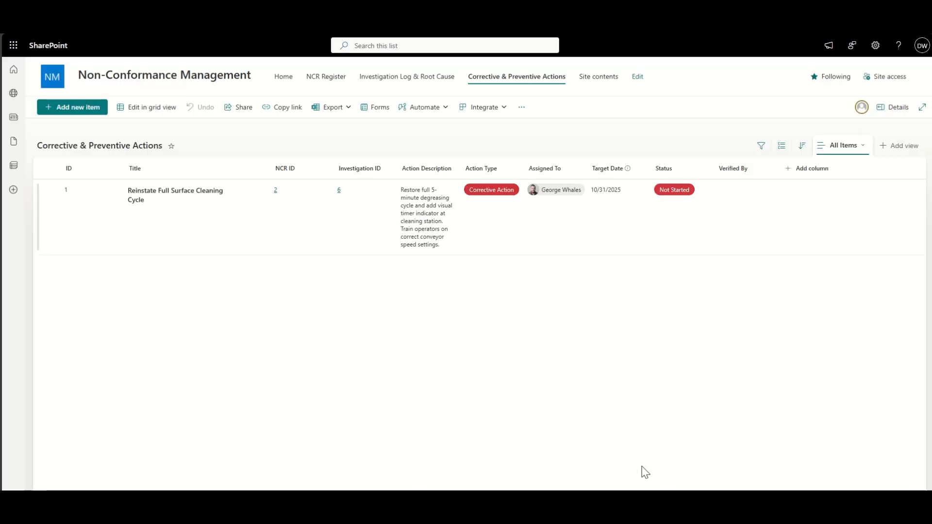
# - Start a new action item titled Enforce Supplier Paint Batch Verification Procedure, linked to NCR ID 2 and Investigation ID 5
pyautogui.click(75, 109)
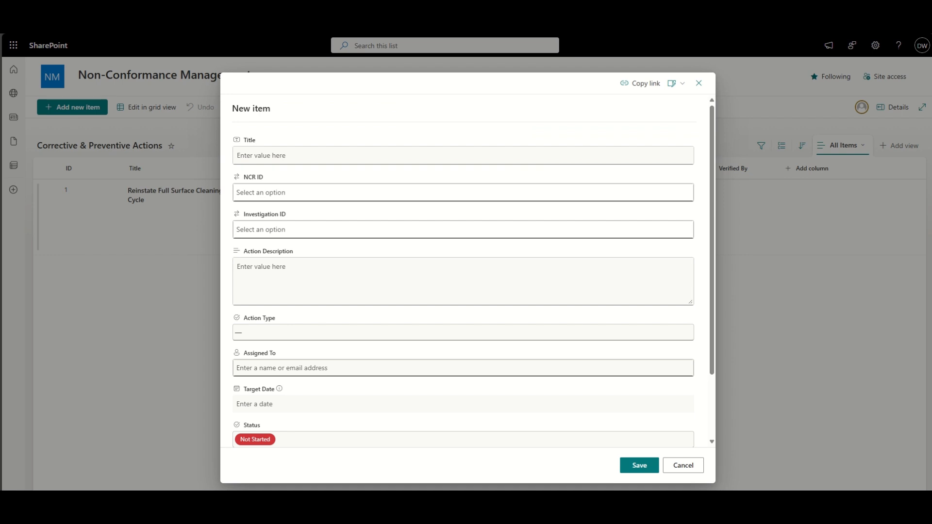
pyautogui.click(271, 155)
pyautogui.write('Enforce Supplier Paint Batch Verification Procedure')
pyautogui.click(277, 191)
pyautogui.click(272, 223)
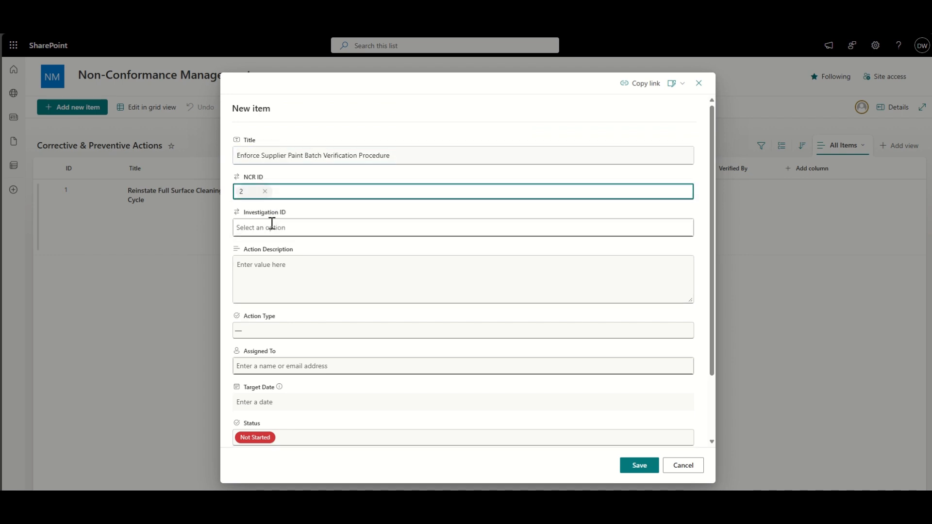
pyautogui.click(287, 227)
pyautogui.click(271, 317)
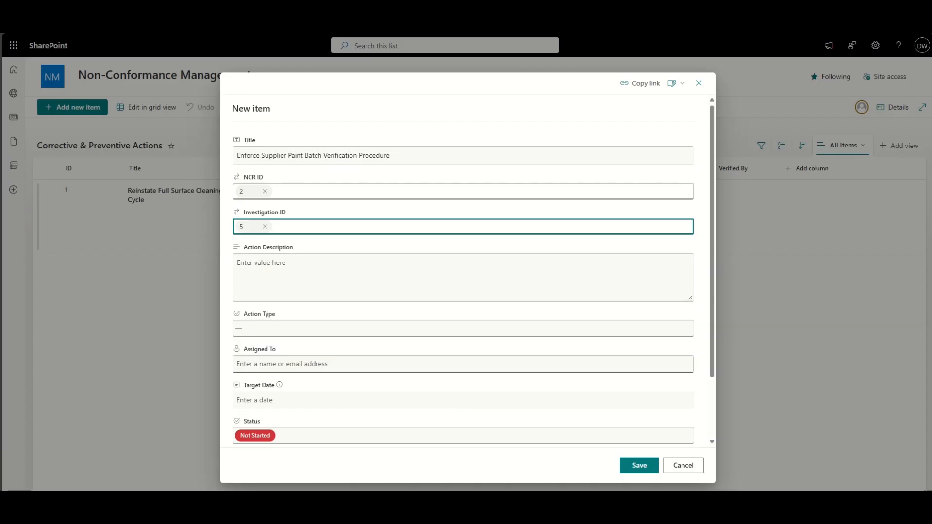
# - Describe the mandatory viscosity and mix ratio testing, Certificate of Conformance and supplier quality agreement update, and set Action Type to Corrective Action
pyautogui.click(388, 266)
pyautogui.write('Implement mandatory viscosity and mix ratio testing for each new supplier batch. Require Certificate of Conformance before batch approval. Update supplier quality agreement.')
pyautogui.click(329, 326)
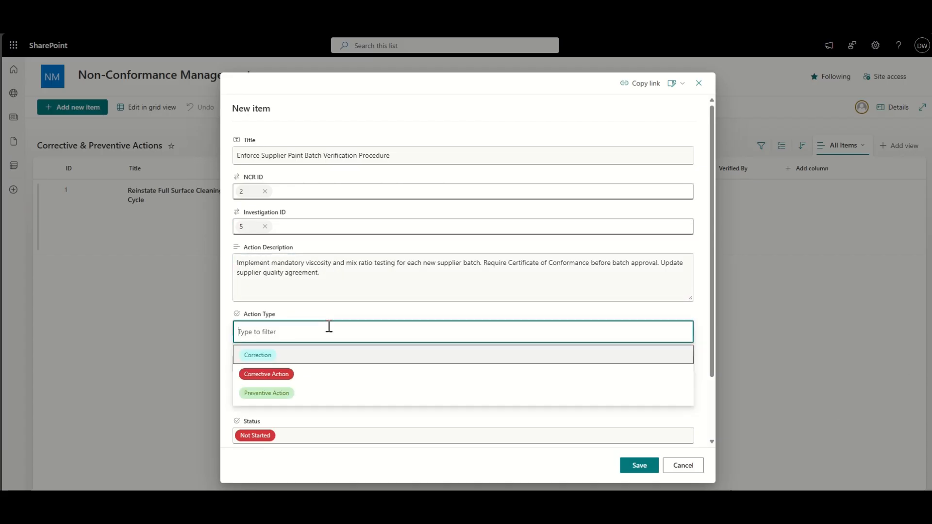
pyautogui.click(286, 375)
# - Assign the paint batch verification action to the responsible person and set its Target Date to 10/23/2025
pyautogui.click(301, 363)
pyautogui.write('chri')
pyautogui.click(298, 383)
pyautogui.scroll(-3, 409, 340)
pyautogui.click(670, 320)
pyautogui.click(300, 418)
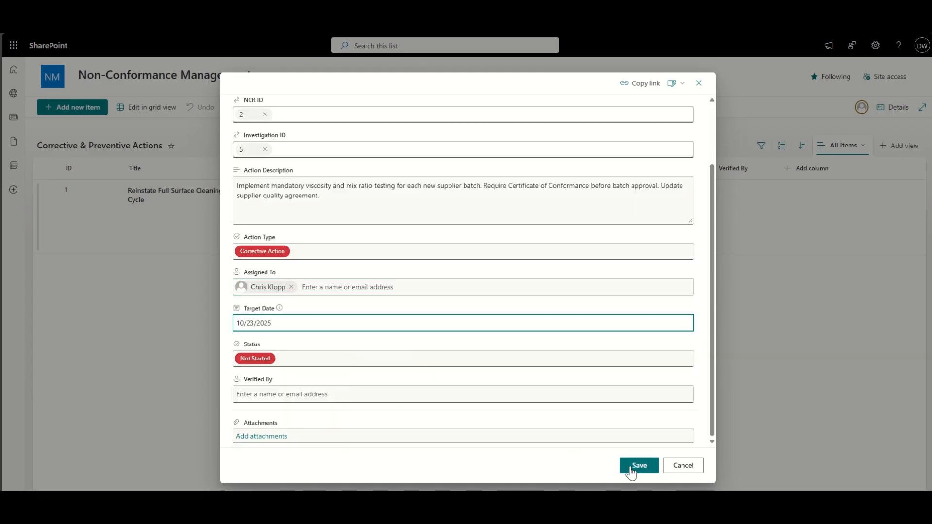
# - Set the paint batch verification action's Status to In Progress and save the item
pyautogui.click(457, 361)
pyautogui.click(282, 412)
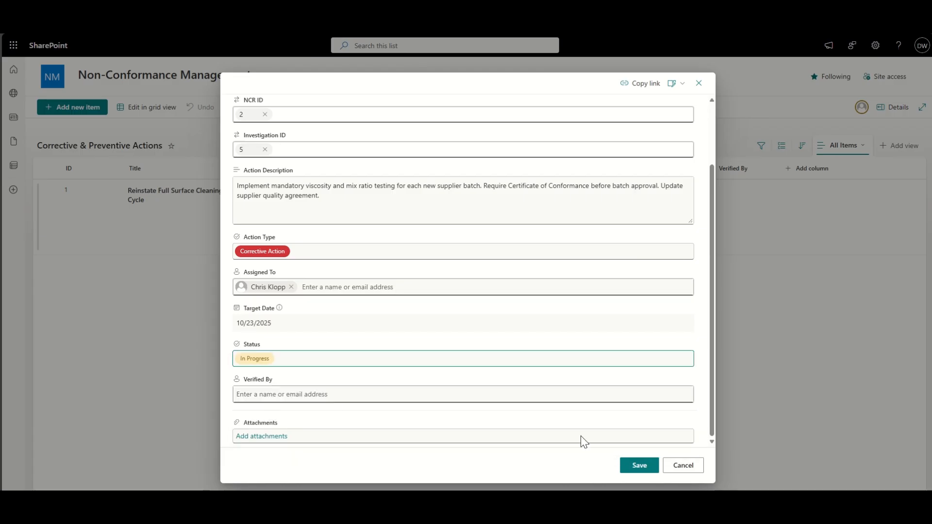
pyautogui.click(639, 465)
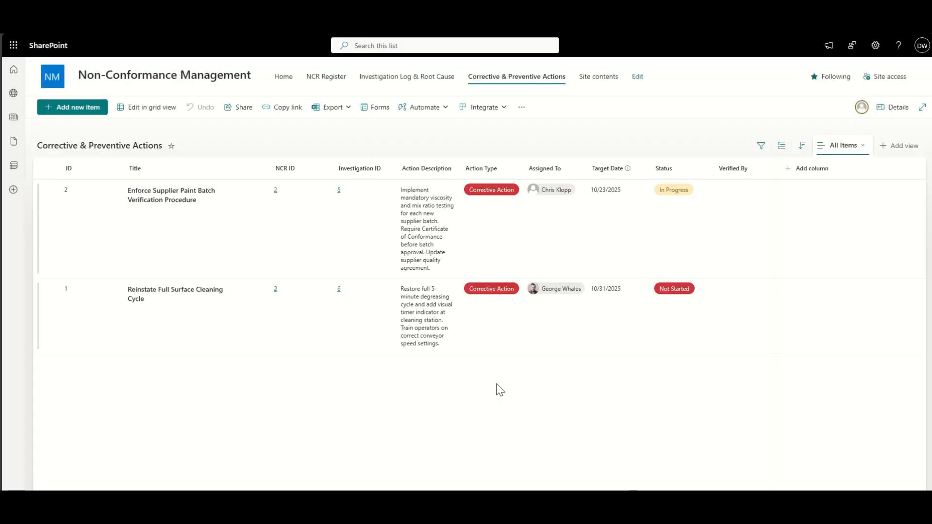
# - Start a new action item titled Maintain Paint Booth Environmental Controls, linked to NCR ID 2 and Investigation ID 4
pyautogui.click(75, 108)
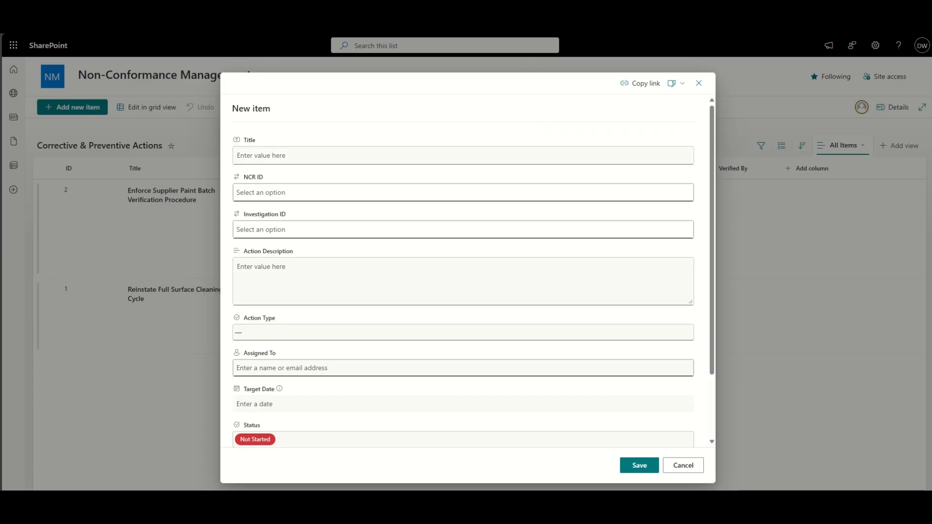
pyautogui.click(300, 152)
pyautogui.write('Maintain Paint Booth Environmental Controls')
pyautogui.click(268, 193)
pyautogui.click(268, 228)
pyautogui.click(268, 226)
pyautogui.click(267, 294)
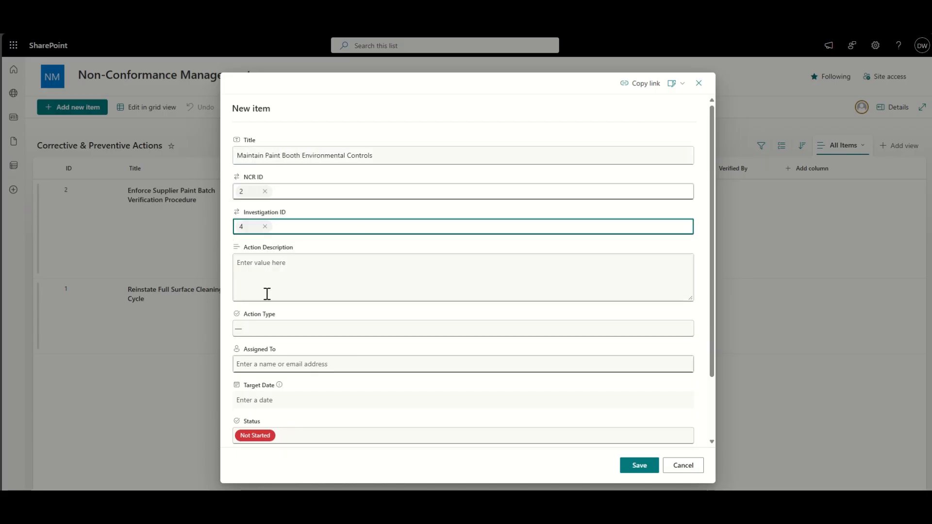
# - Describe replacing the dehumidifier, monthly calibration and a digital humidity monitor with a 60% alert threshold, and set Action Type to Preventive Action
pyautogui.click(335, 267)
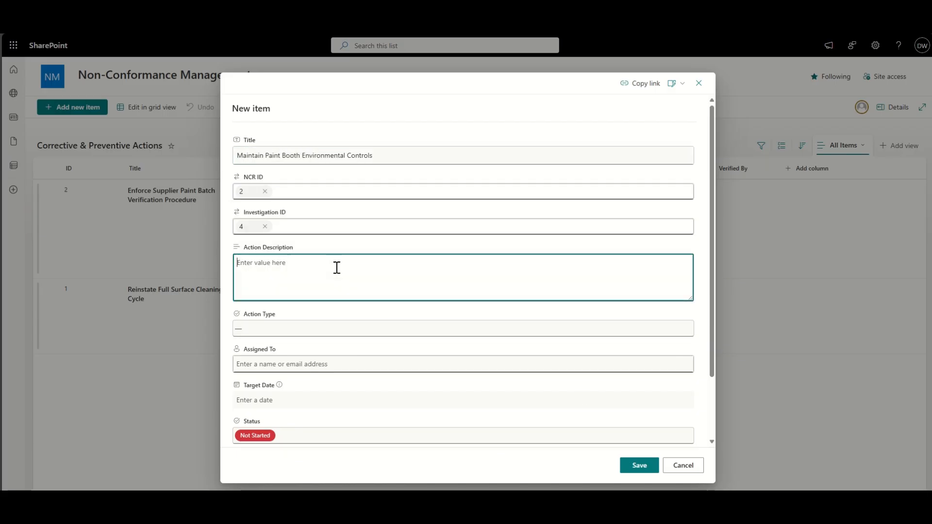
pyautogui.write('Replace faulty dehumidifier and add monthly calibration schedule. Install digital humidity monitor with alert threshold at 60%.')
pyautogui.click(298, 331)
pyautogui.click(286, 393)
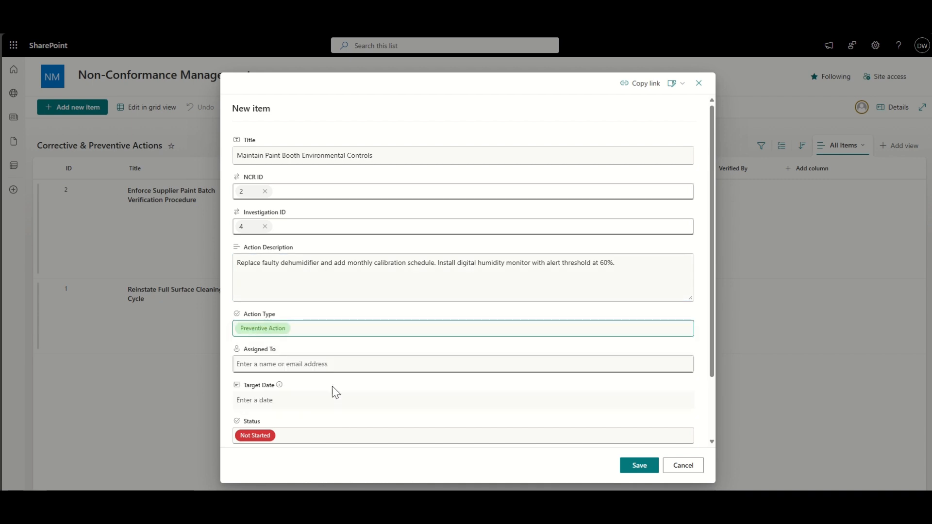
# - Assign the paint booth action to the responsible person and set its Target Date to 11/28/2025
pyautogui.scroll(-1, 333, 369)
pyautogui.click(301, 330)
pyautogui.write('c')
pyautogui.click(310, 378)
pyautogui.click(292, 366)
pyautogui.click(327, 240)
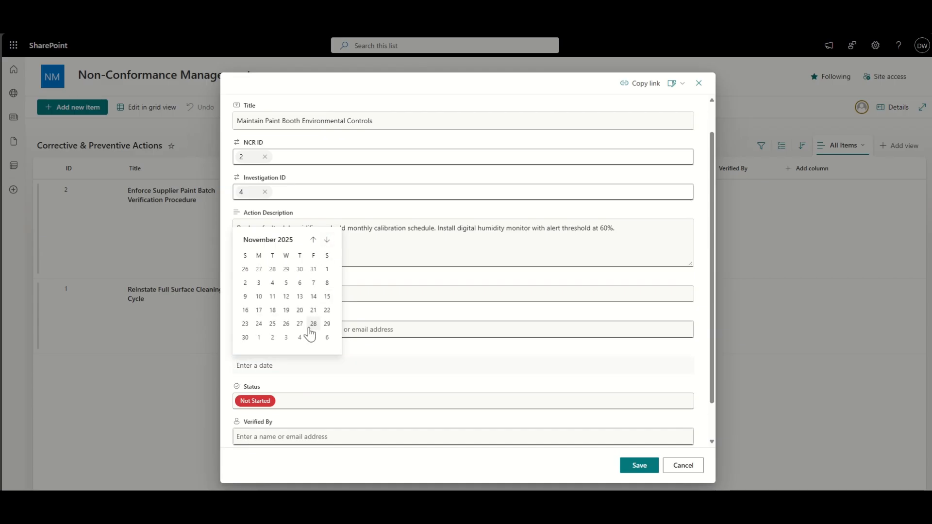
pyautogui.click(313, 323)
# - Set the paint booth action's Status to Completed and enter the verifying person in Verified By
pyautogui.scroll(-1, 334, 383)
pyautogui.click(283, 361)
pyautogui.click(267, 423)
pyautogui.click(304, 394)
pyautogui.write('dougi')
pyautogui.click(291, 423)
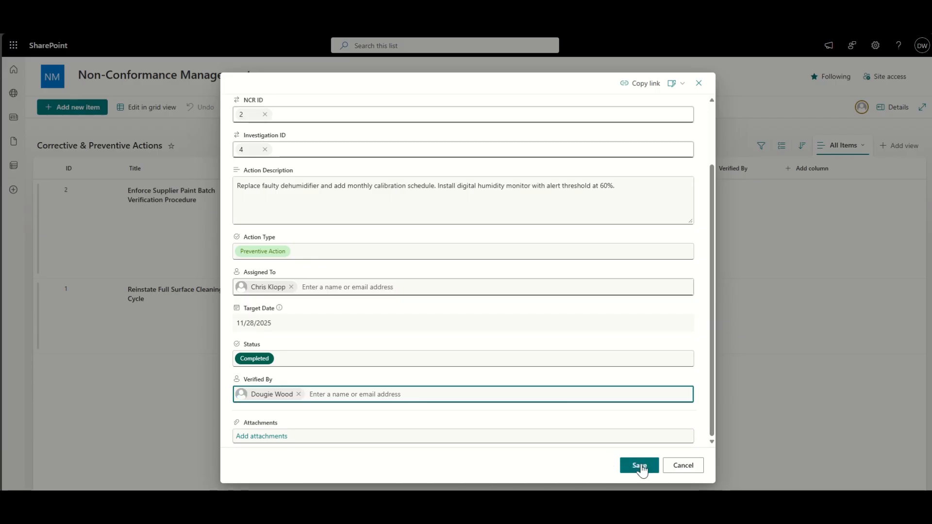
# - Change the paint booth action's Status to Verified and save the item
pyautogui.click(336, 362)
pyautogui.click(275, 443)
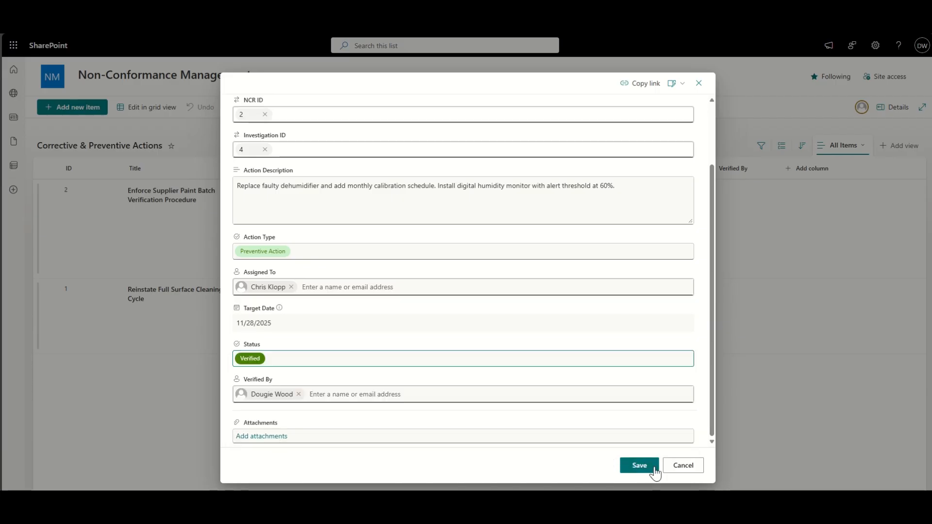
pyautogui.click(640, 465)
# - Start a new action item titled Implement Layered Process Audits for Paint Line, linked to NCR ID 2 and Investigation ID 5
pyautogui.click(77, 107)
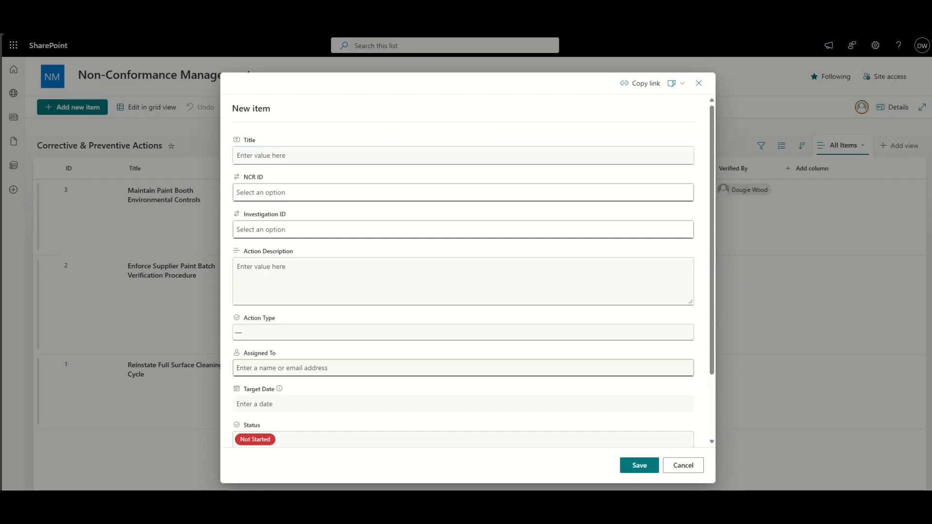
pyautogui.click(378, 157)
pyautogui.write('Implement Layered Process Audits for Paint Line')
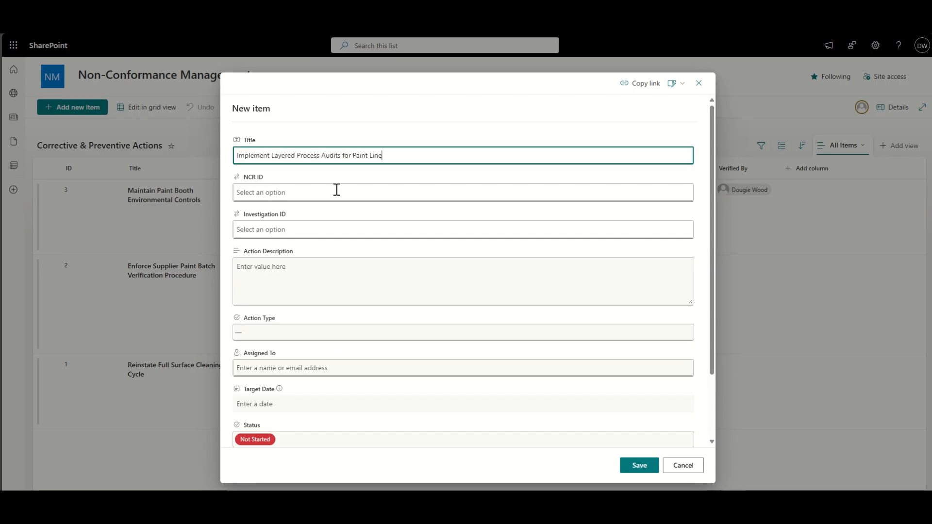
pyautogui.click(317, 190)
pyautogui.click(295, 227)
pyautogui.click(292, 229)
pyautogui.click(275, 311)
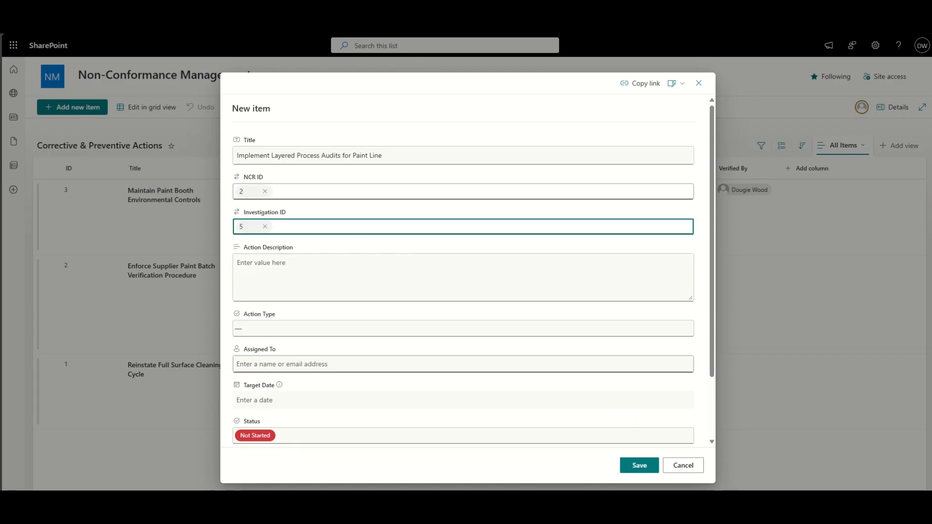
# - Describe weekly layered process audits of surface preparation, paint batches and environmental controls with a digital checklist, and set Action Type to Preventive Action
pyautogui.click(410, 262)
pyautogui.write('Introduce weekly layered process audits covering surface preparation, paint batch verification, and environmental control steps. Use a digital checklist to capture compliance data and trigger alerts for non-conforming conditions.')
pyautogui.click(327, 330)
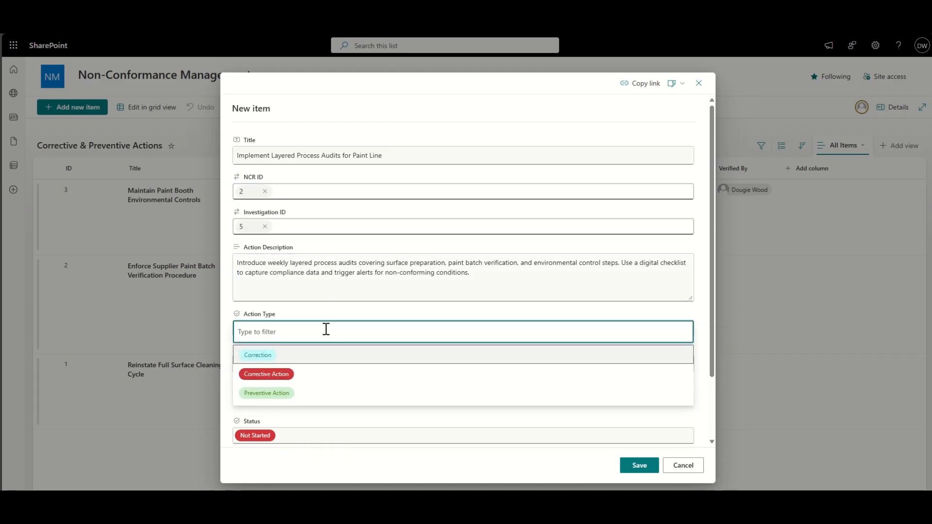
pyautogui.click(289, 393)
# - Assign the layered process audits action to the responsible person and set its Target Date to 10/29/2025
pyautogui.click(307, 365)
pyautogui.write('ge')
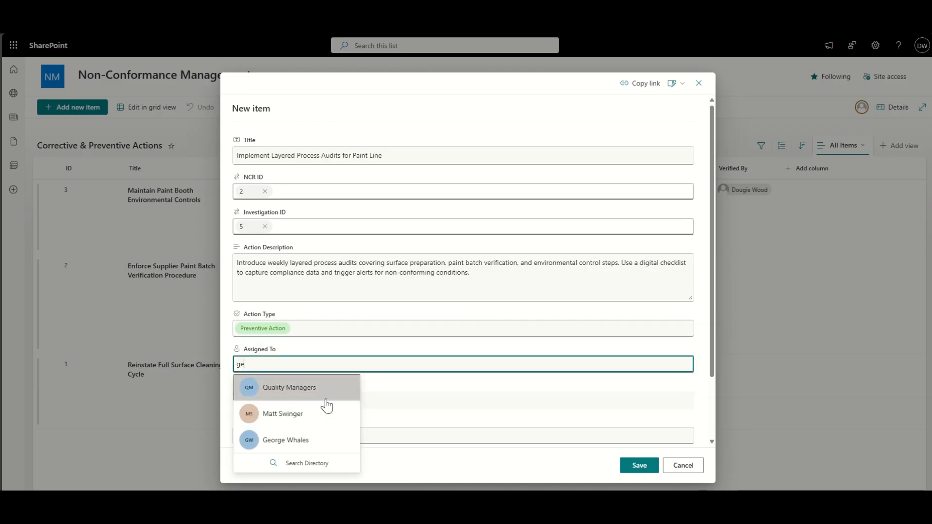
pyautogui.write('o')
pyautogui.click(317, 390)
pyautogui.click(298, 401)
pyautogui.click(286, 359)
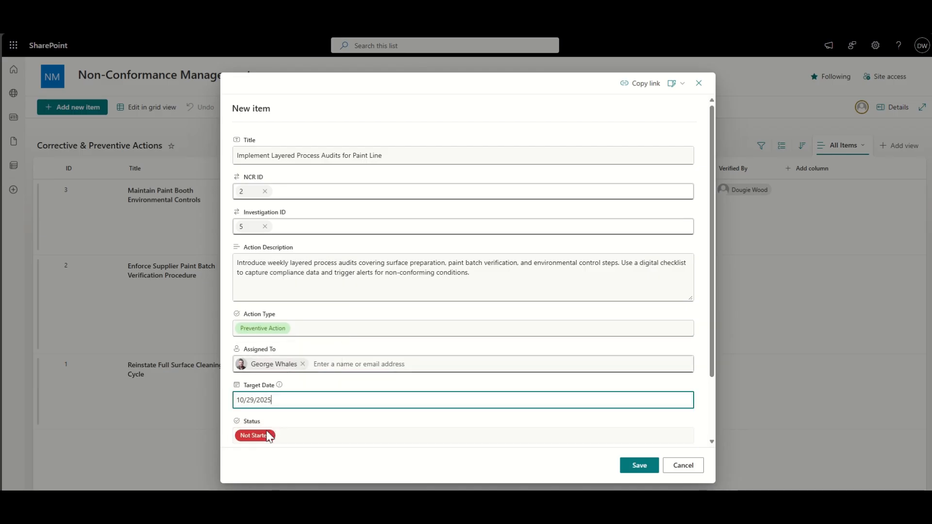
# - Set the layered process audits action's Status to Completed and save the item
pyautogui.click(270, 434)
pyautogui.click(255, 394)
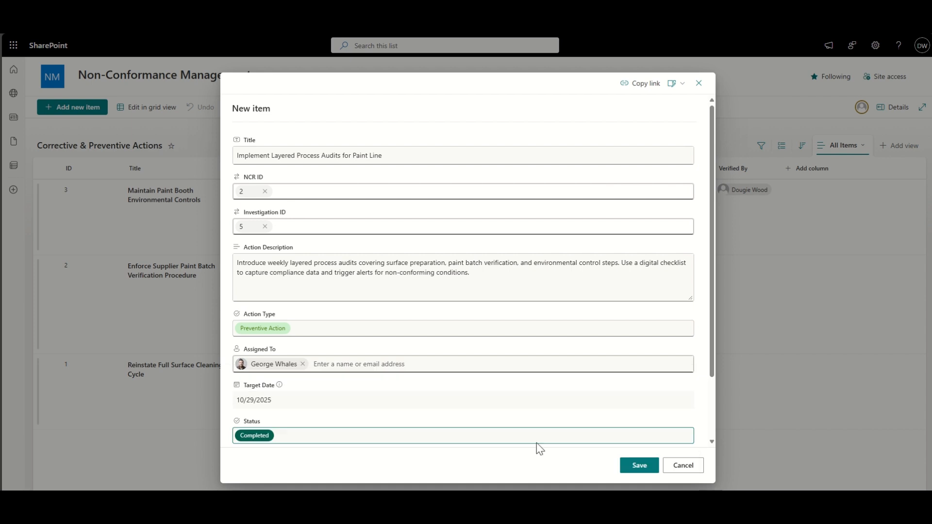
pyautogui.click(640, 466)
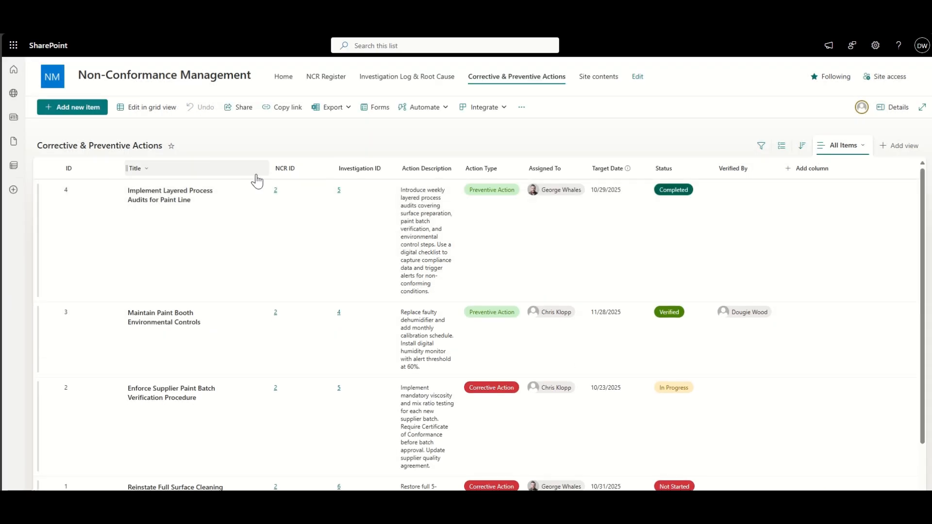
# - Move the NCR ID and Investigation ID columns ahead of Title in the Corrective & Preventive Actions list
pyautogui.click(147, 169)
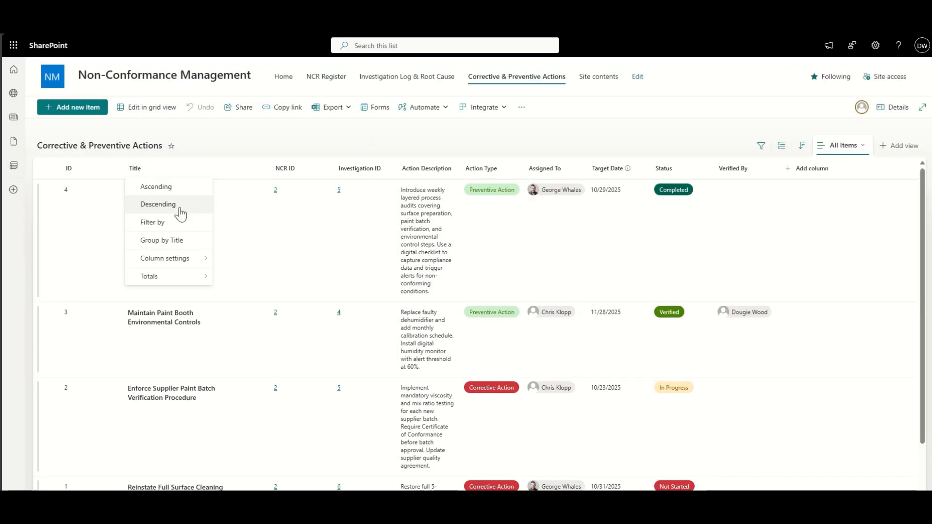
pyautogui.click(316, 170)
pyautogui.moveTo(329, 265)
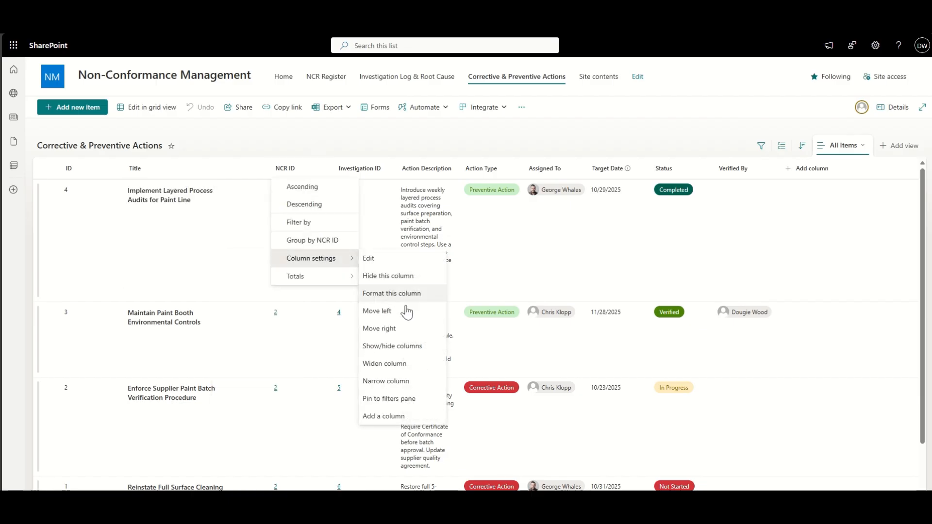
pyautogui.click(406, 311)
pyautogui.click(387, 174)
pyautogui.moveTo(391, 260)
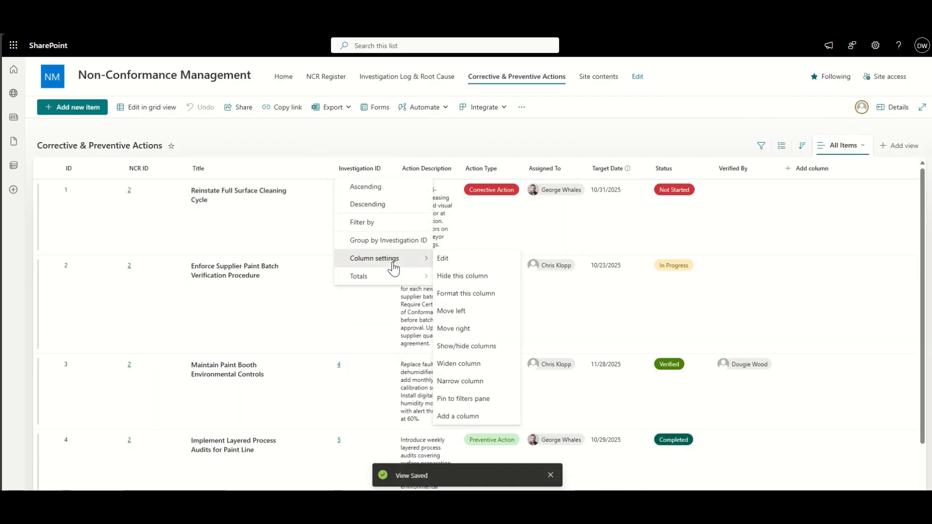
pyautogui.click(461, 313)
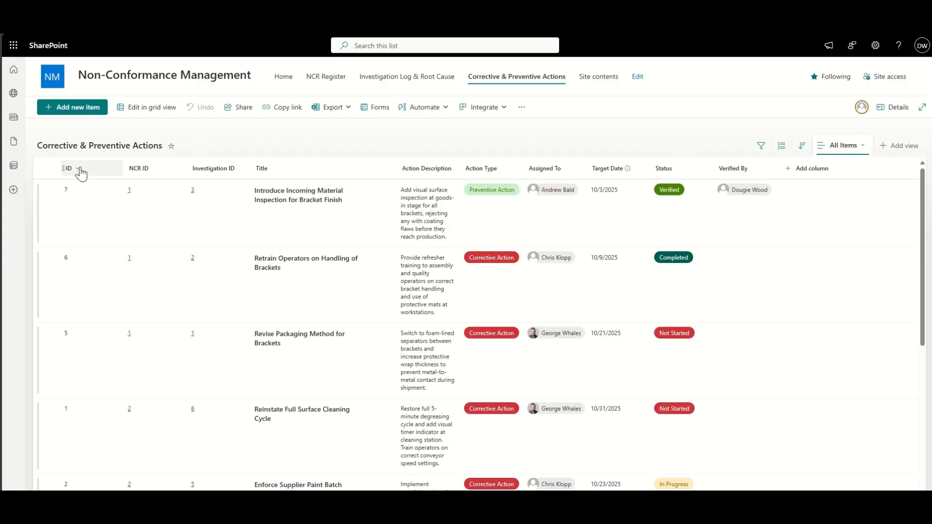
# - Review the NCR ID filter values and compare them with the records in the NCR Register
pyautogui.click(148, 170)
pyautogui.click(162, 222)
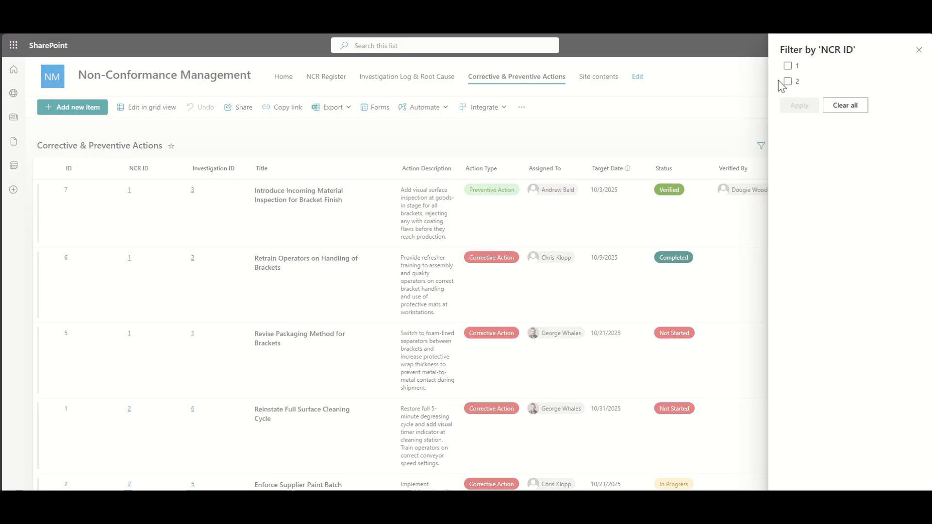
pyautogui.click(919, 49)
pyautogui.click(332, 80)
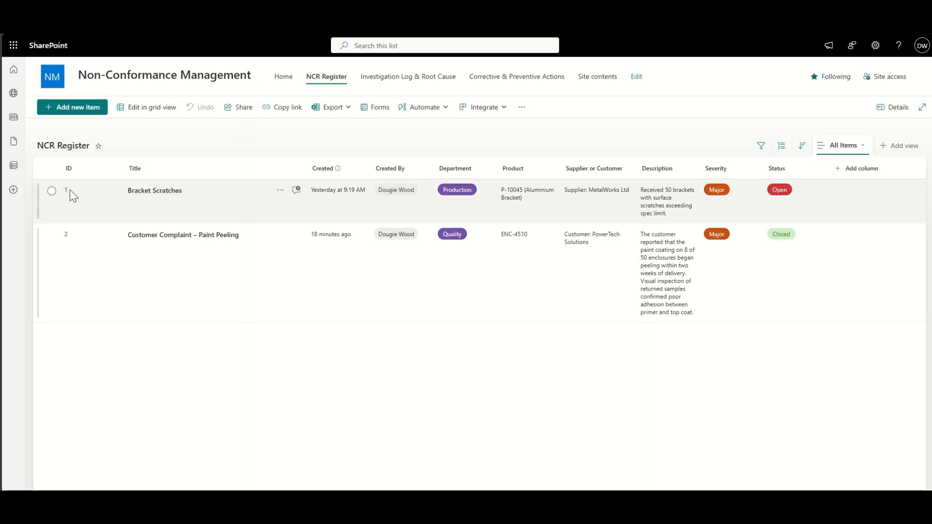
# - Filter the Corrective & Preventive Actions list by NCR ID 1 to view its actions, and clear the filter
pyautogui.click(491, 77)
pyautogui.click(145, 171)
pyautogui.click(152, 223)
pyautogui.click(787, 66)
pyautogui.click(799, 107)
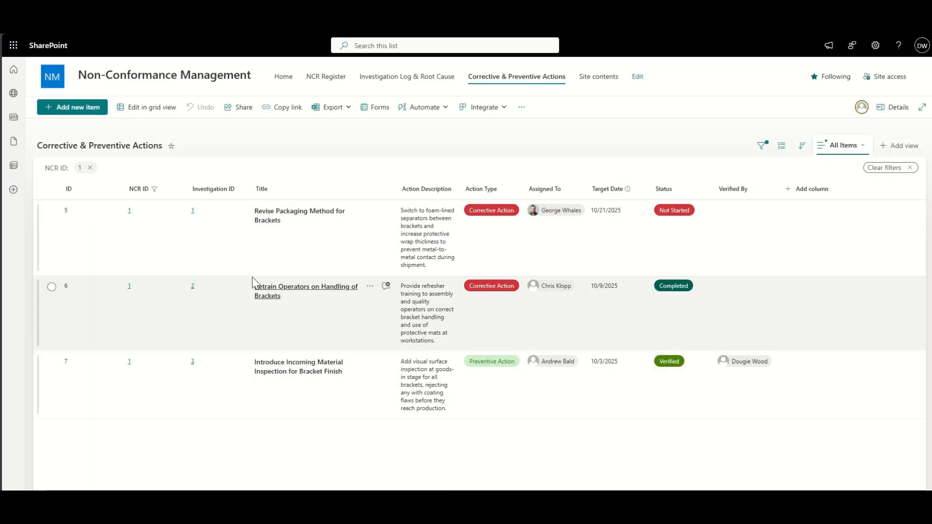
pyautogui.click(912, 170)
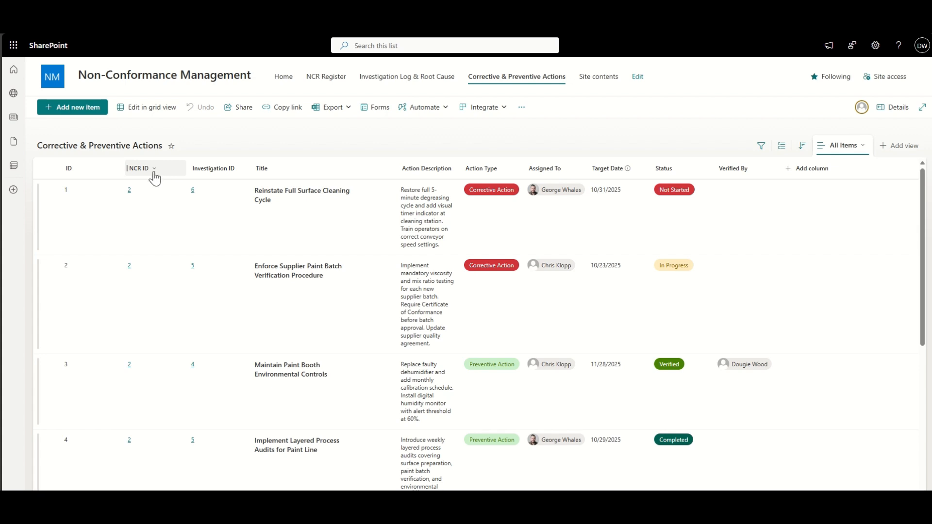
# - Check the investigation log, filter the Corrective & Preventive Actions list by Investigation ID 1, and clear the filter
pyautogui.click(395, 80)
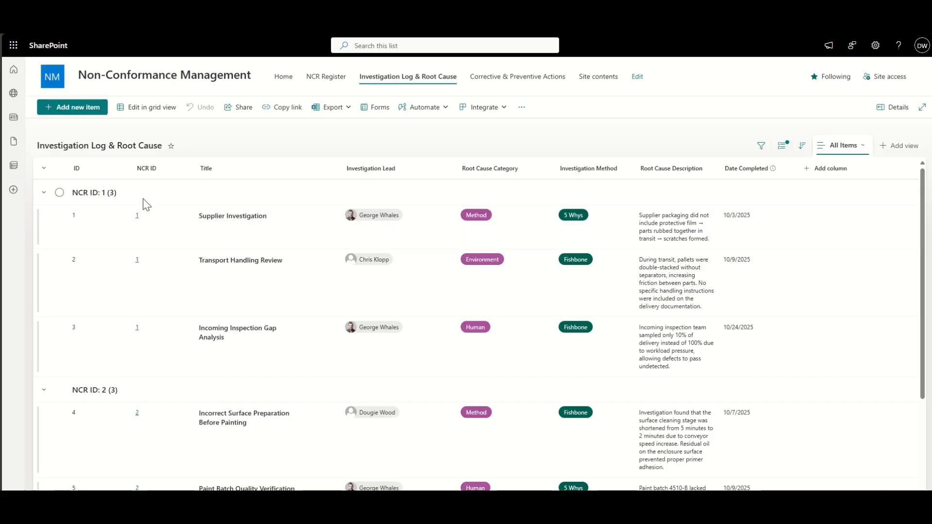
pyautogui.click(496, 80)
pyautogui.click(211, 169)
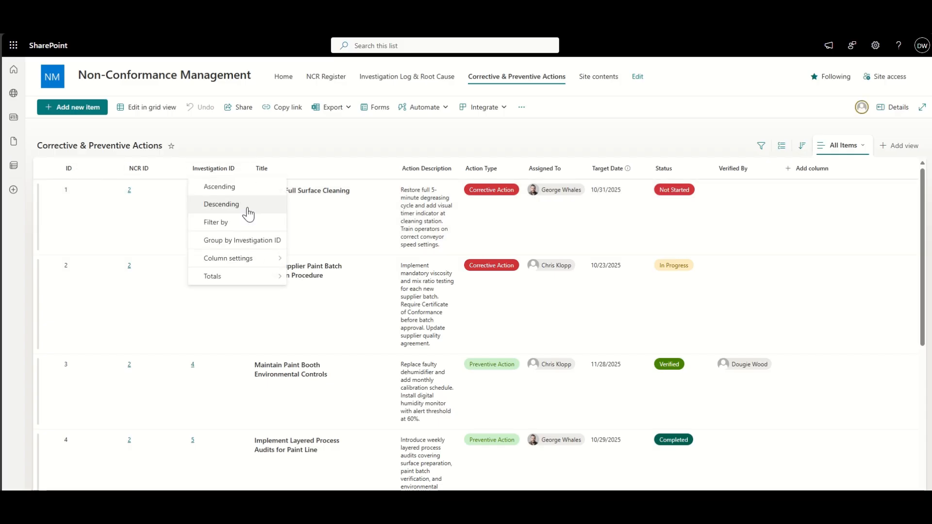
pyautogui.click(206, 217)
pyautogui.click(786, 65)
pyautogui.click(798, 177)
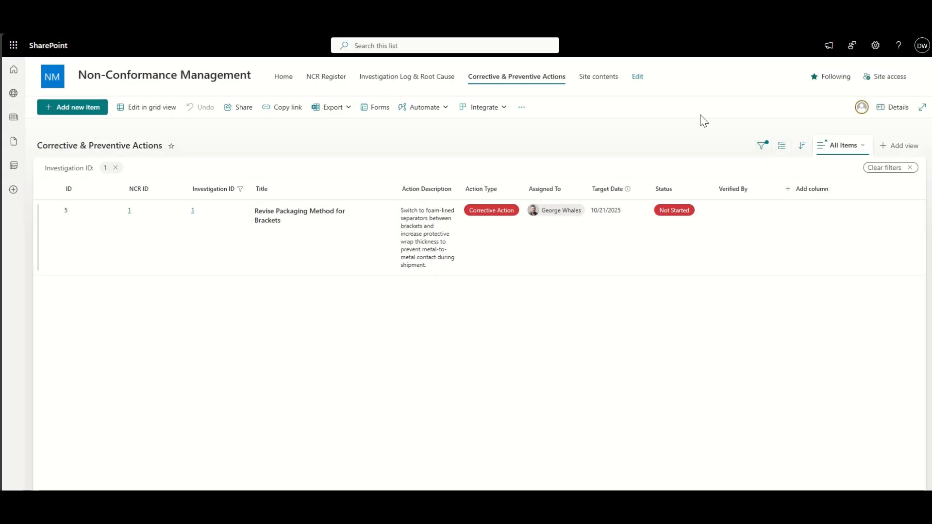
pyautogui.click(909, 168)
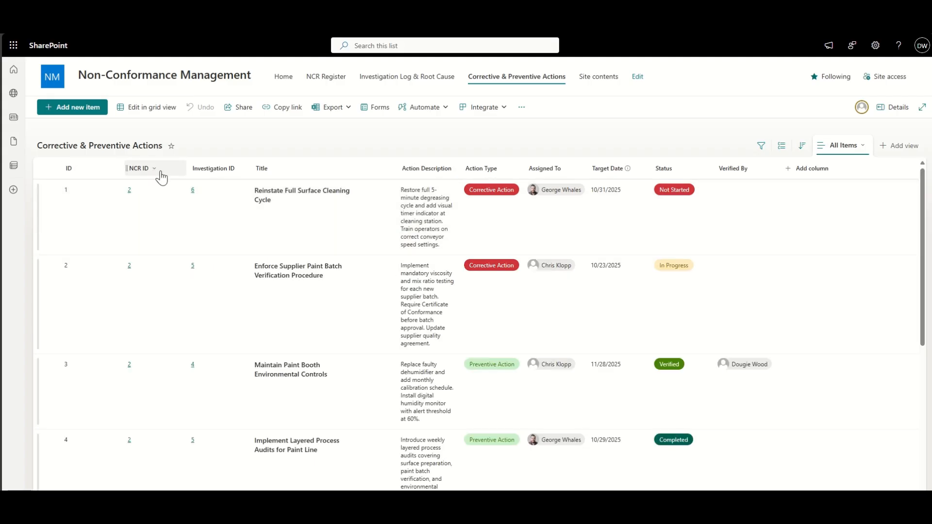
# - Group the Corrective & Preventive Actions list by NCR ID and save the grouping to the All Items view
pyautogui.click(159, 171)
pyautogui.click(174, 241)
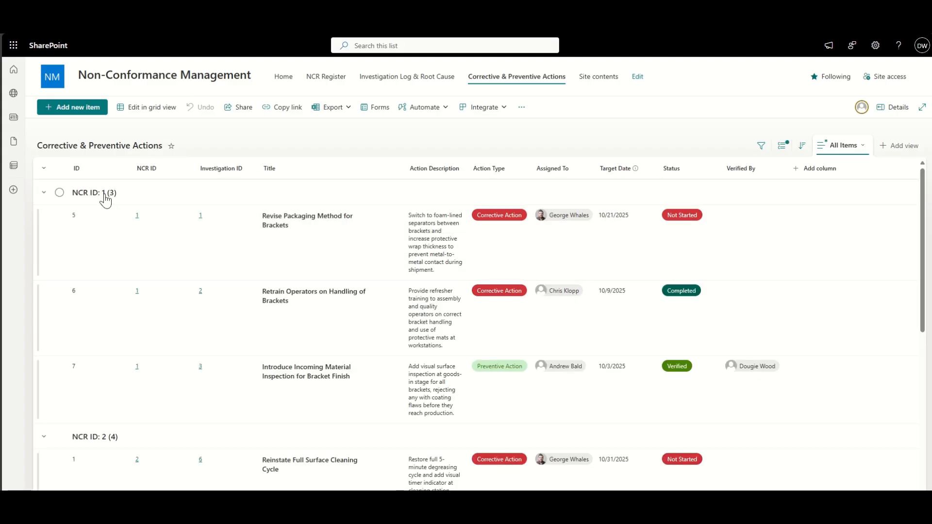
pyautogui.click(45, 176)
pyautogui.click(855, 146)
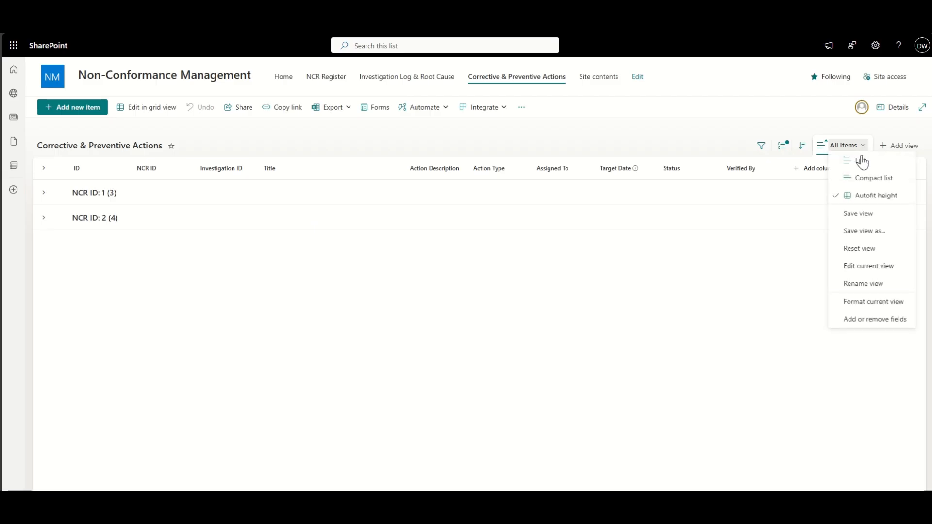
pyautogui.click(891, 221)
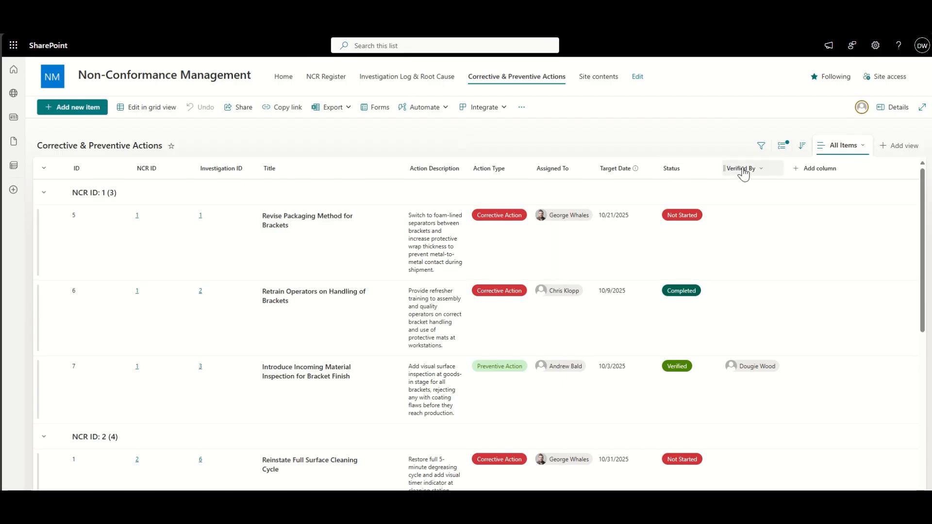
# - Filter the actions to Status Completed and save the result as a public view named Pending Verification
pyautogui.click(678, 170)
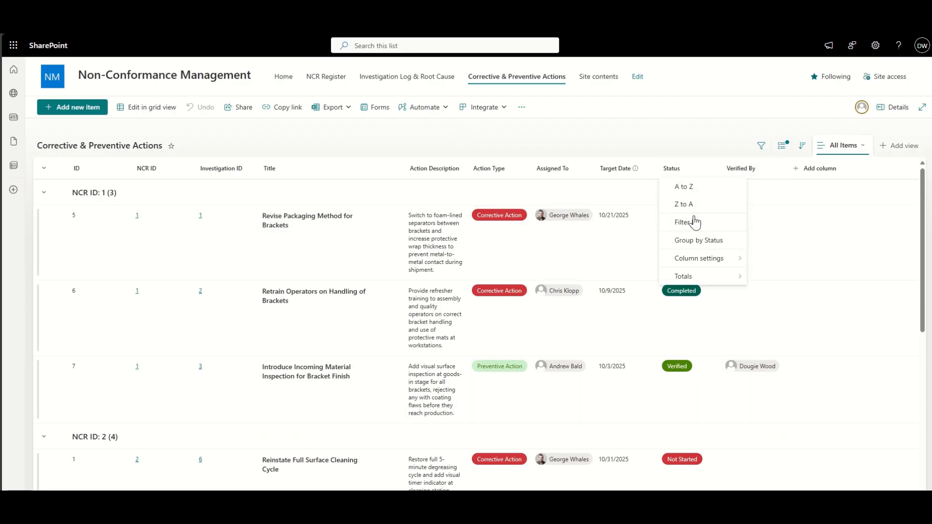
pyautogui.click(685, 221)
pyautogui.click(787, 66)
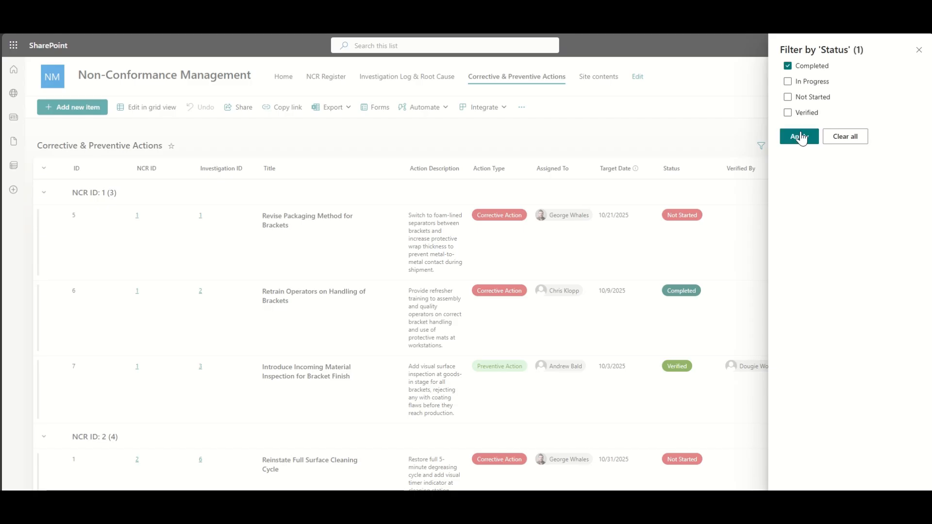
pyautogui.click(799, 136)
pyautogui.click(862, 146)
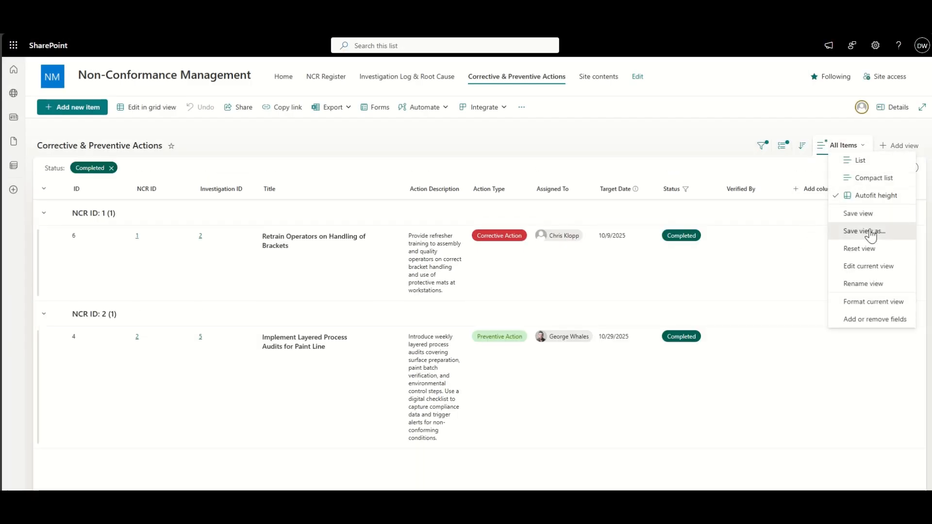
pyautogui.click(865, 230)
pyautogui.write('To B')
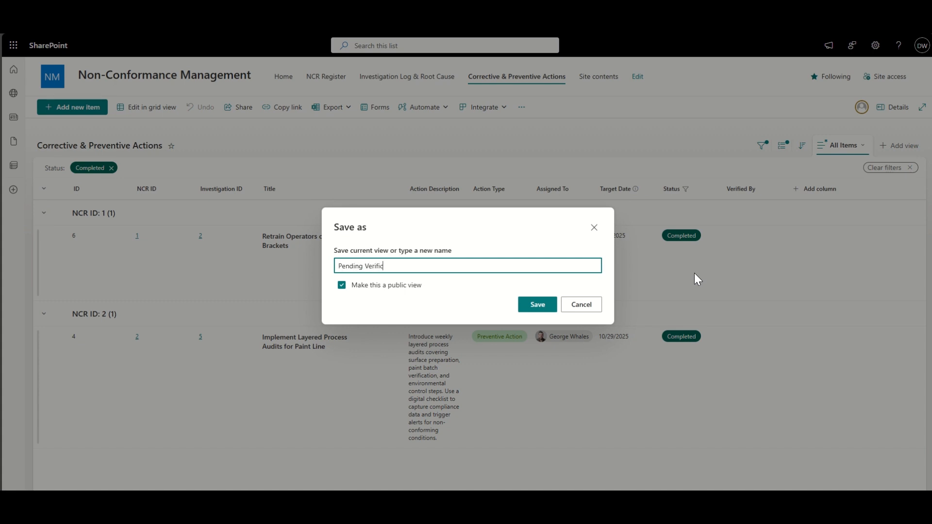
pyautogui.click(534, 304)
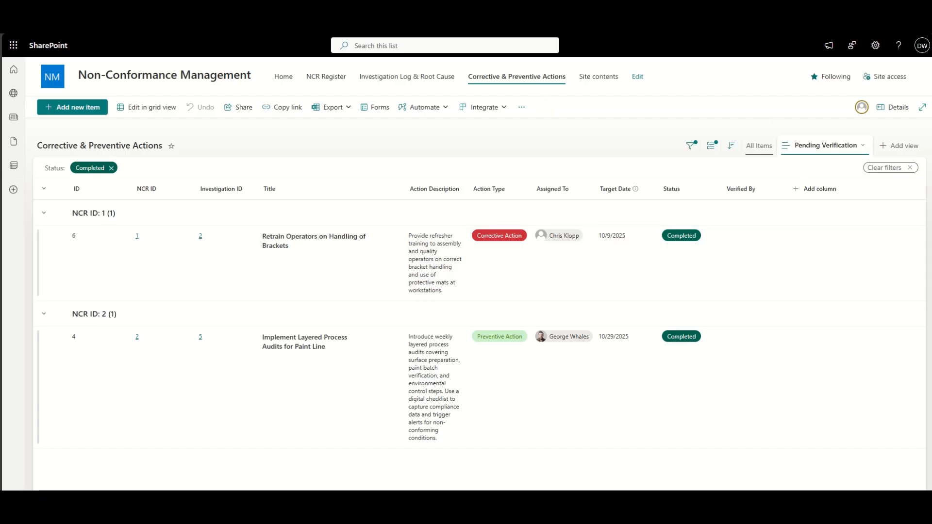
# - Edit the site home page and change the Learn more about your Communication site tile's header to Actions pending verification
pyautogui.click(50, 83)
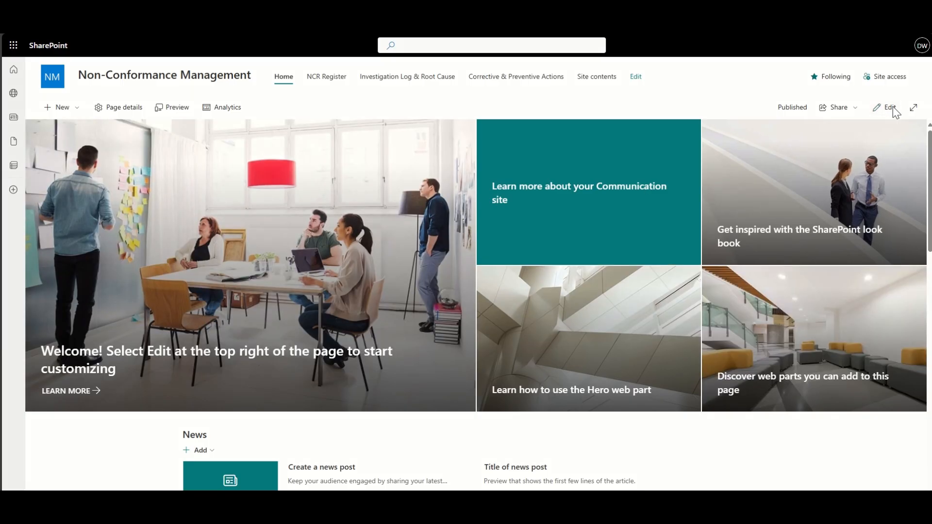
pyautogui.click(889, 108)
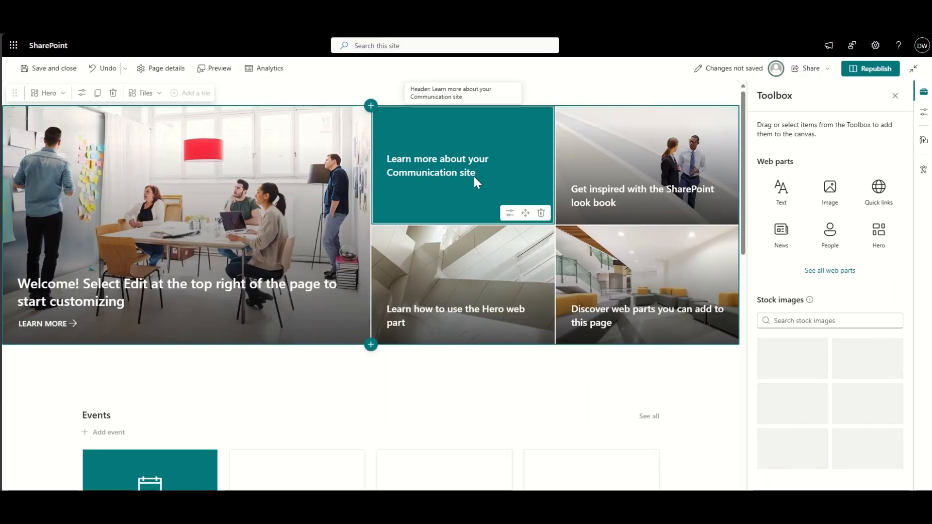
pyautogui.click(509, 213)
pyautogui.tripleClick(815, 376)
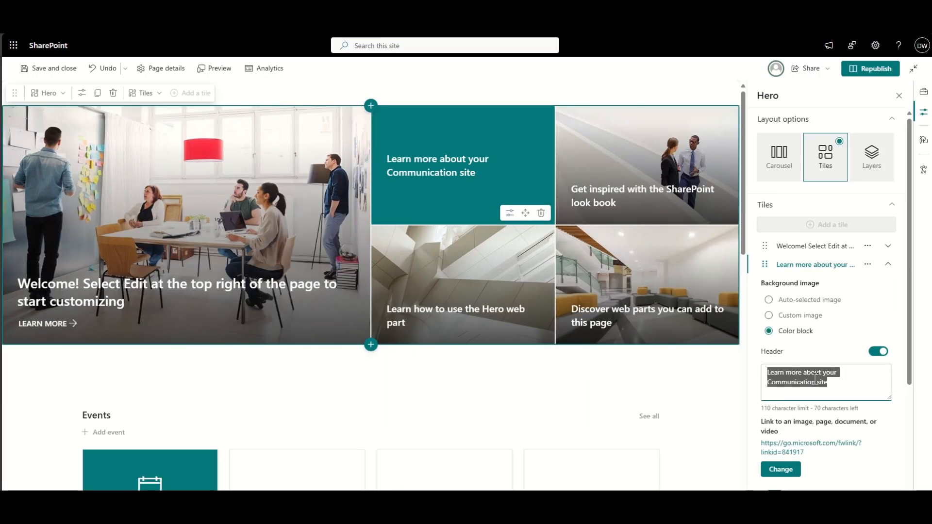
pyautogui.write('Actions pending verificat')
# - Link the Actions pending verification tile to the Pending Verification view of the Corrective & Preventive Actions list and republish the page
pyautogui.scroll(-2, 815, 380)
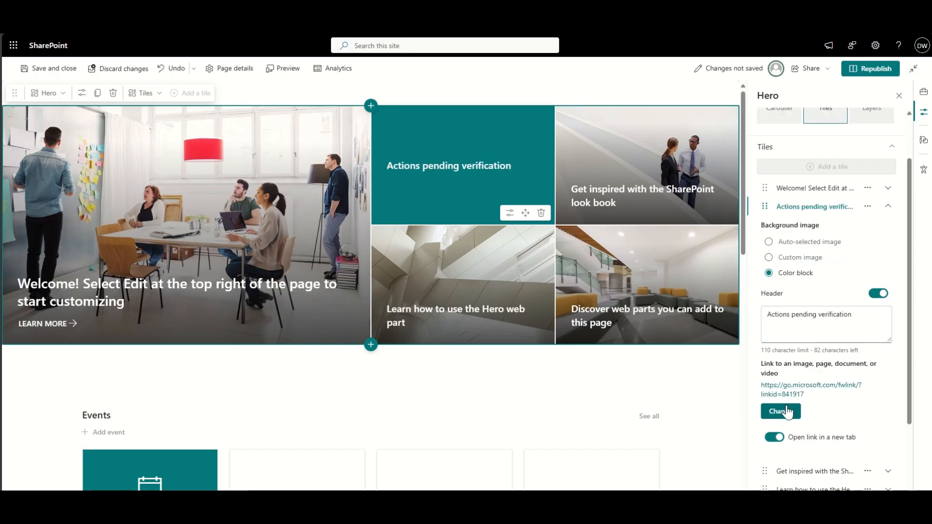
pyautogui.click(785, 411)
pyautogui.click(140, 250)
pyautogui.write('https://taskm.sharepoint.com/sites/Non-ConformanceManagement/Lists/Corrective%20%20Preventive%20Actions/AllItems.aspx?viewid=e28b85c5%2Da799%2D419c%2Daed6%2D662c260e9b3e')
pyautogui.click(855, 478)
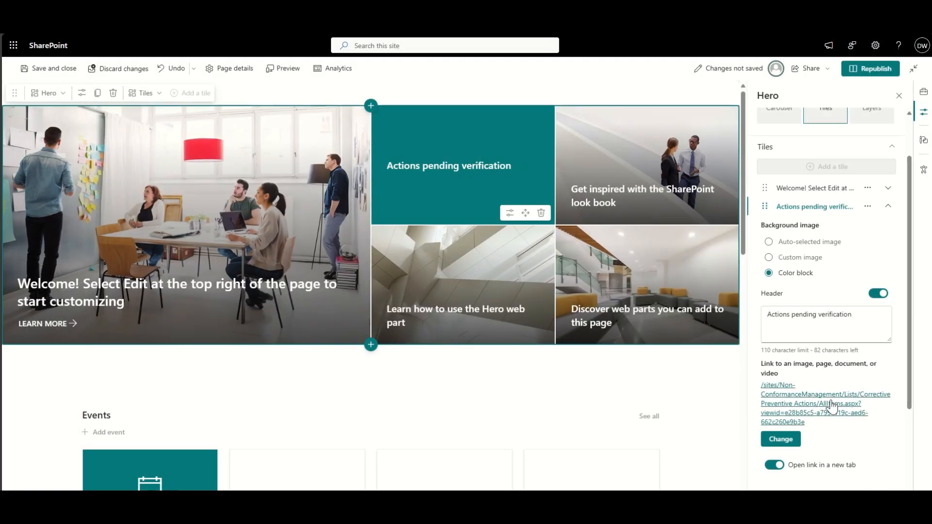
pyautogui.click(880, 69)
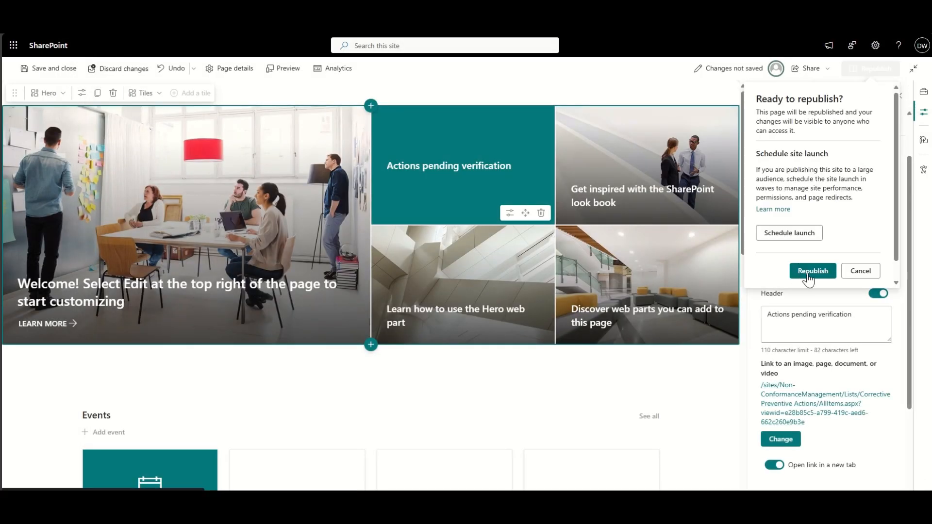
pyautogui.click(810, 269)
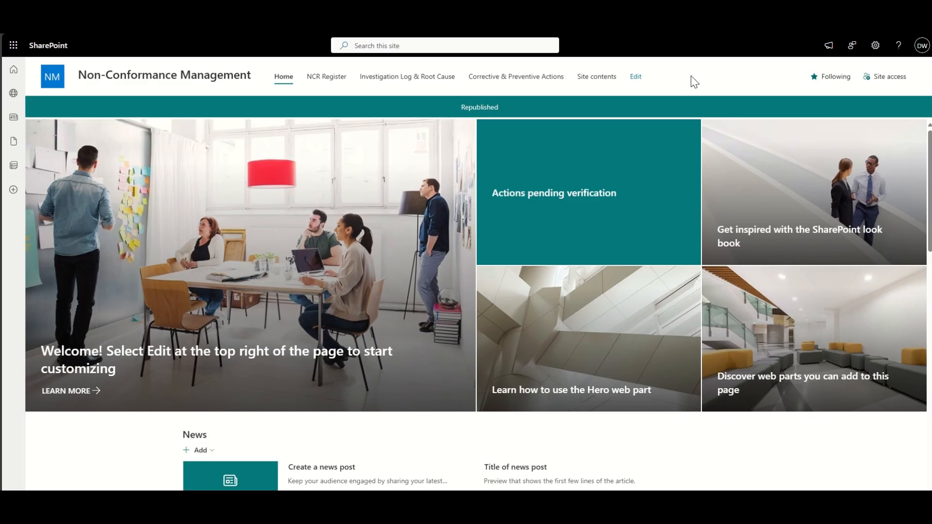
# - Follow the Actions pending verification tile and open the Retrain Operators on Handling of Brackets action for editing
pyautogui.click(599, 197)
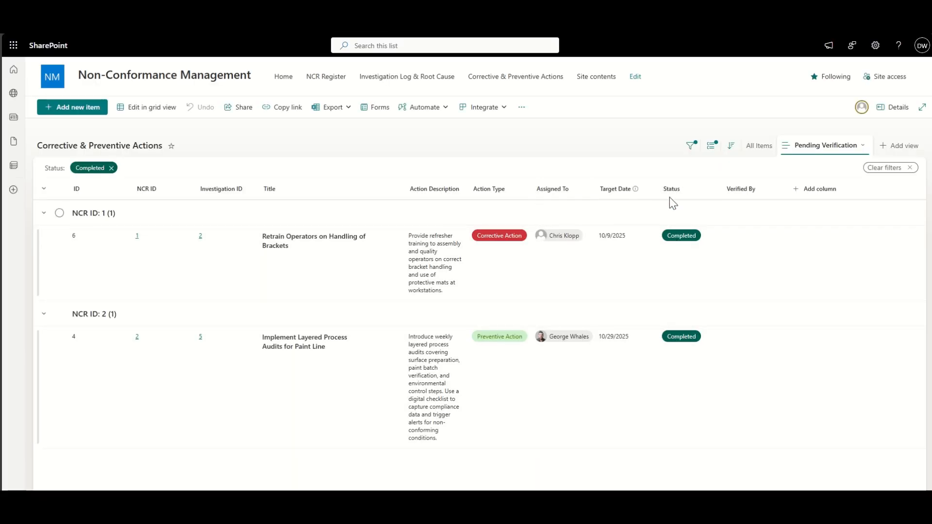
pyautogui.click(89, 215)
pyautogui.click(130, 112)
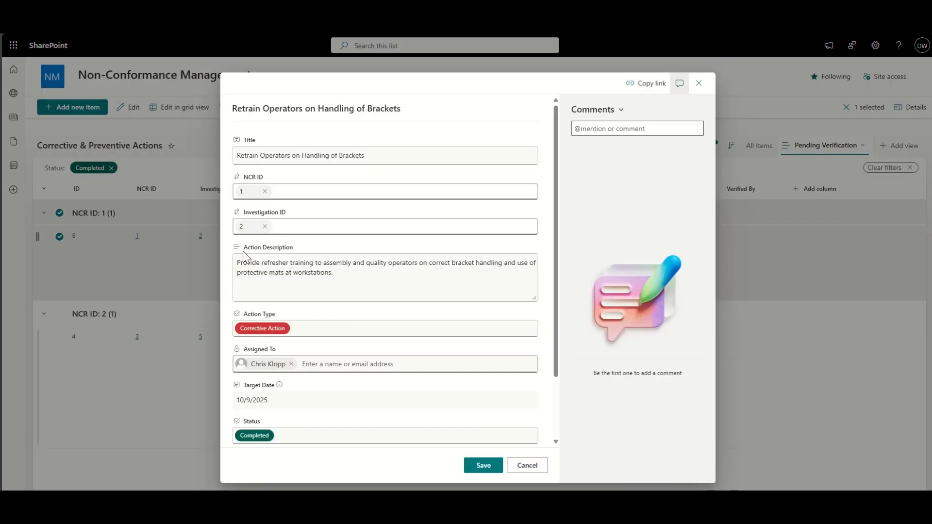
# - Enter the verifier's name in Verified By and set the operator retraining action's Status to Verified
pyautogui.scroll(-3, 291, 350)
pyautogui.click(280, 392)
pyautogui.write('dougie')
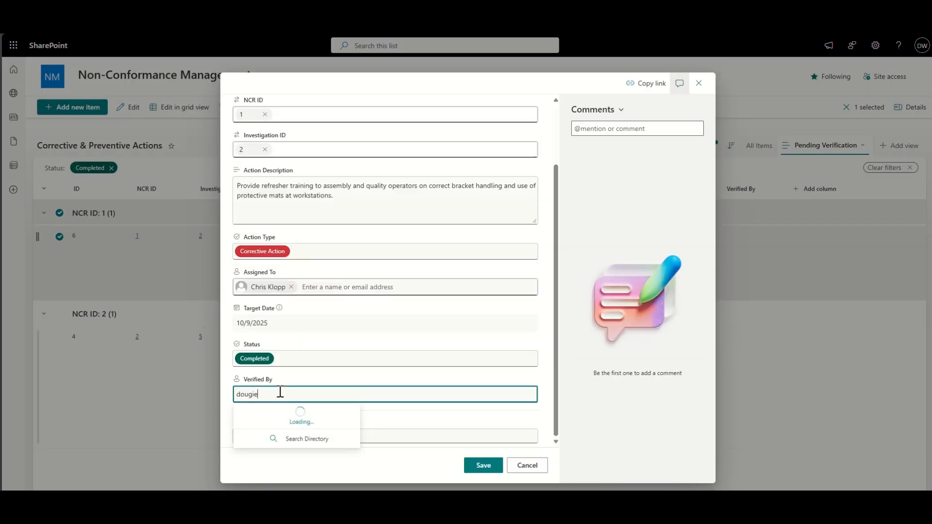
pyautogui.click(284, 416)
pyautogui.click(285, 361)
pyautogui.click(256, 442)
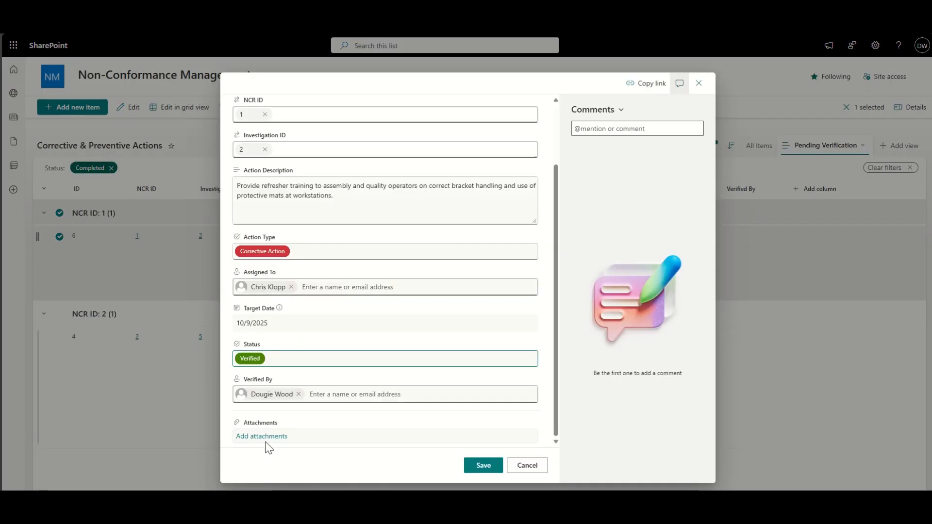
# - Post the comment "I have looked at this and happy to verify it is complete" on the action and save the item
pyautogui.click(639, 128)
pyautogui.write('I have looked at this and happy')
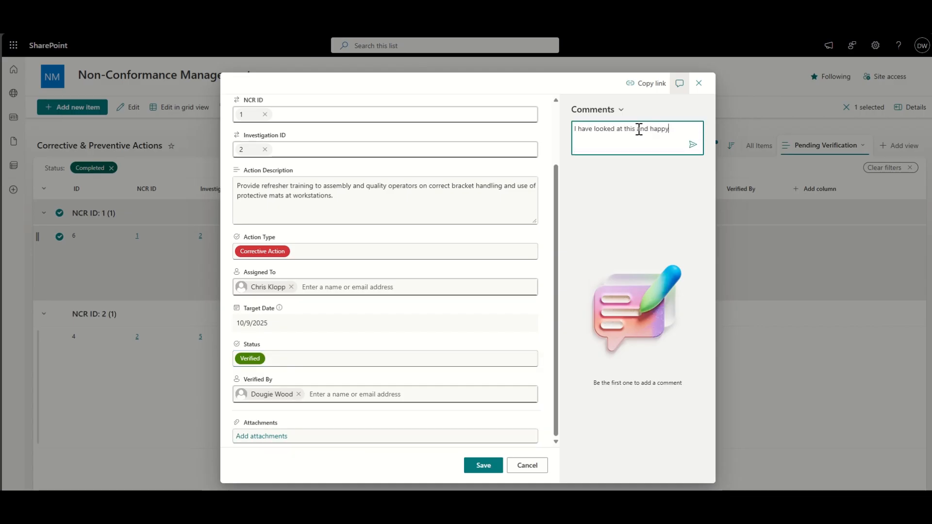
pyautogui.write(' to verify it is complete')
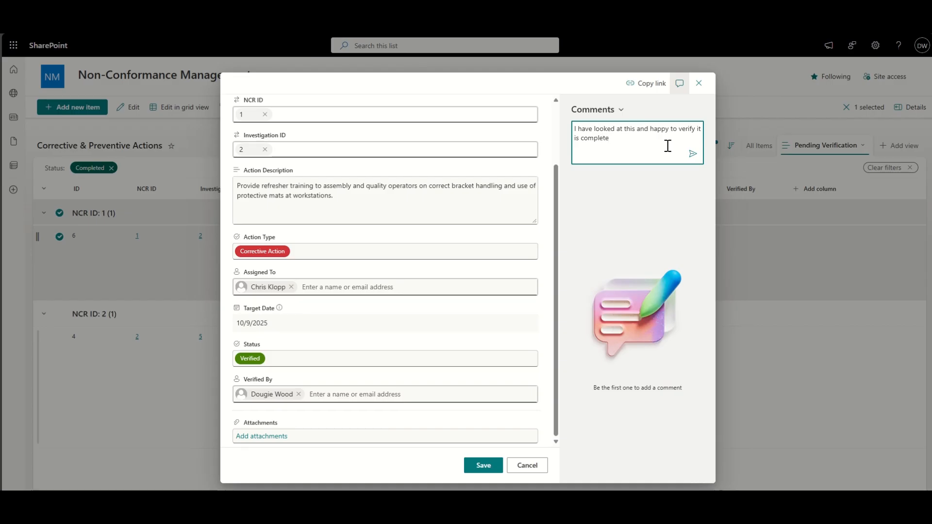
pyautogui.click(693, 153)
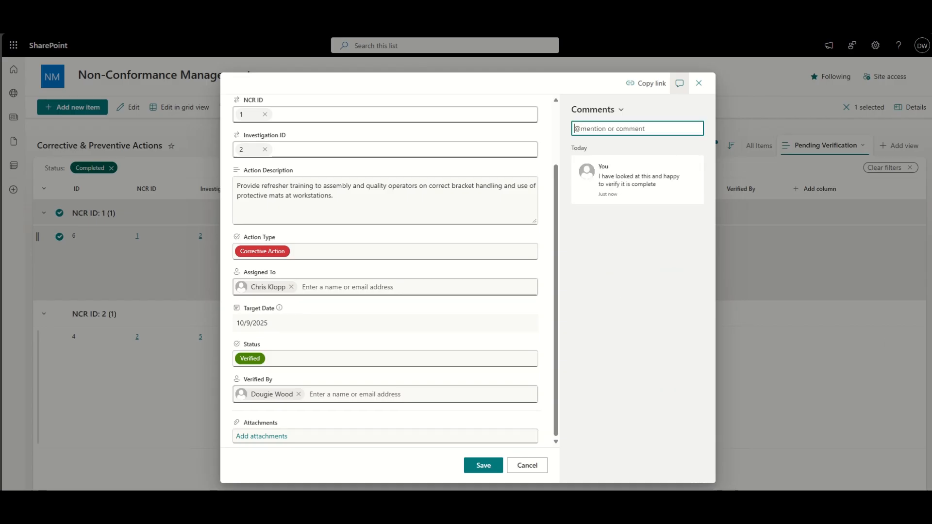
pyautogui.click(483, 465)
# - Review the NCR Register, Investigation Log & Root Cause, and Corrective & Preventive Actions lists in turn
pyautogui.click(316, 79)
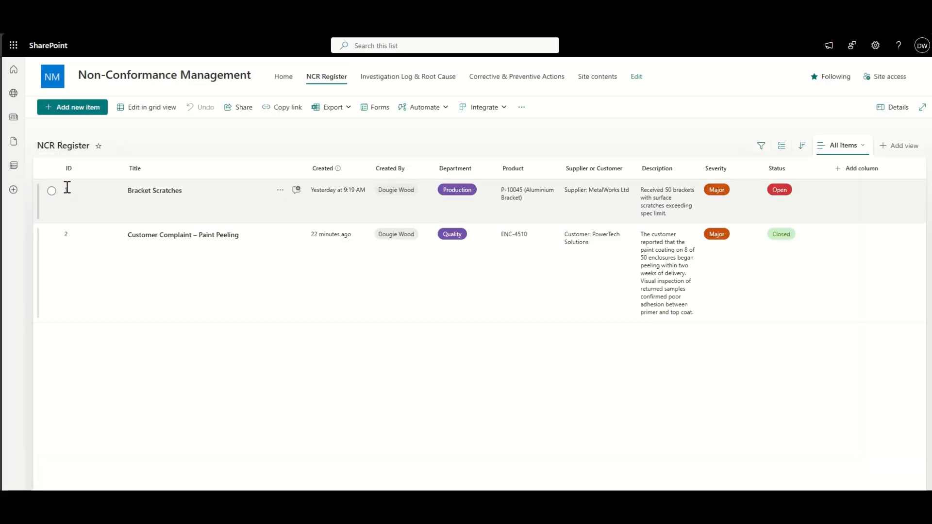
pyautogui.click(413, 79)
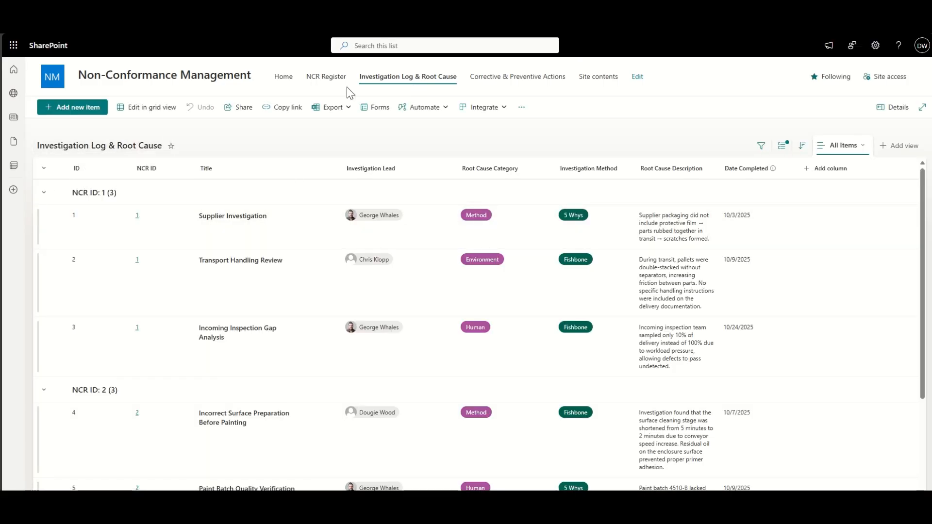
pyautogui.click(517, 78)
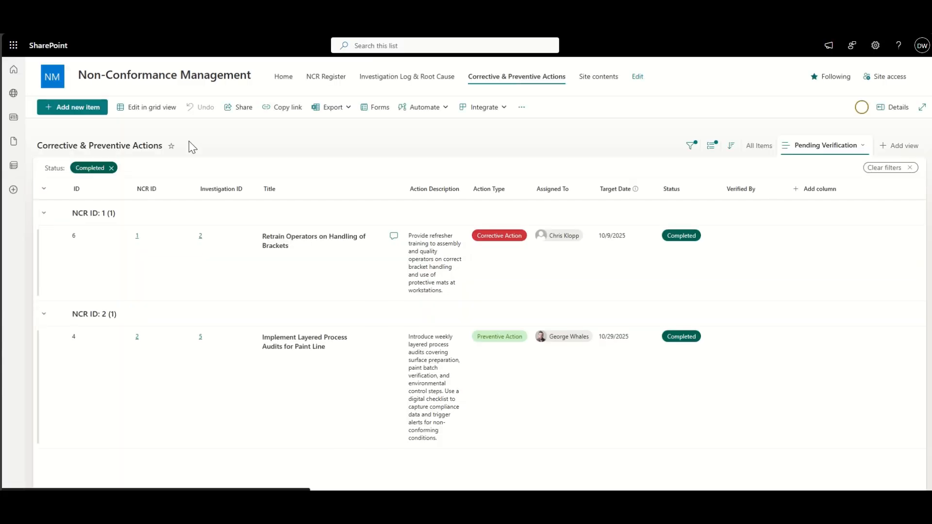